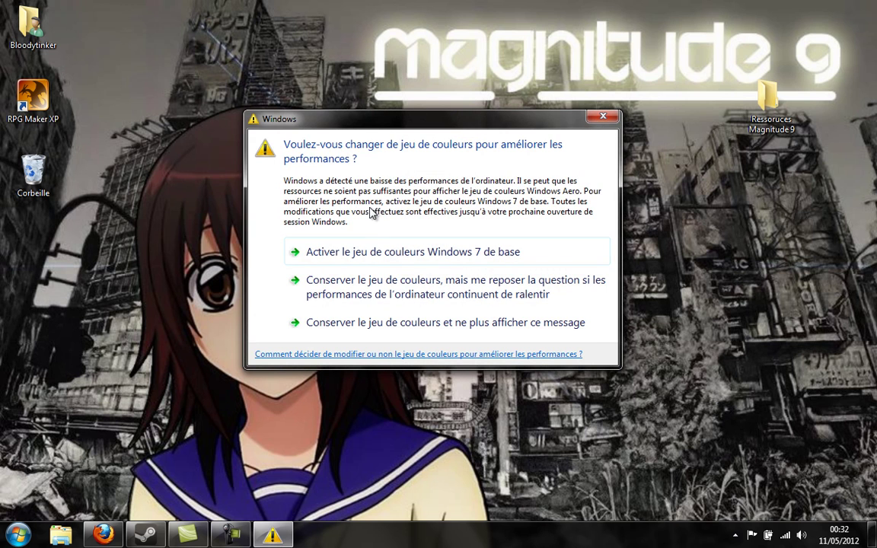
Step: Activate the Windows 7 Basic colour scheme, then switch to Firefox and open the resource album's home page
left_click(385, 260)
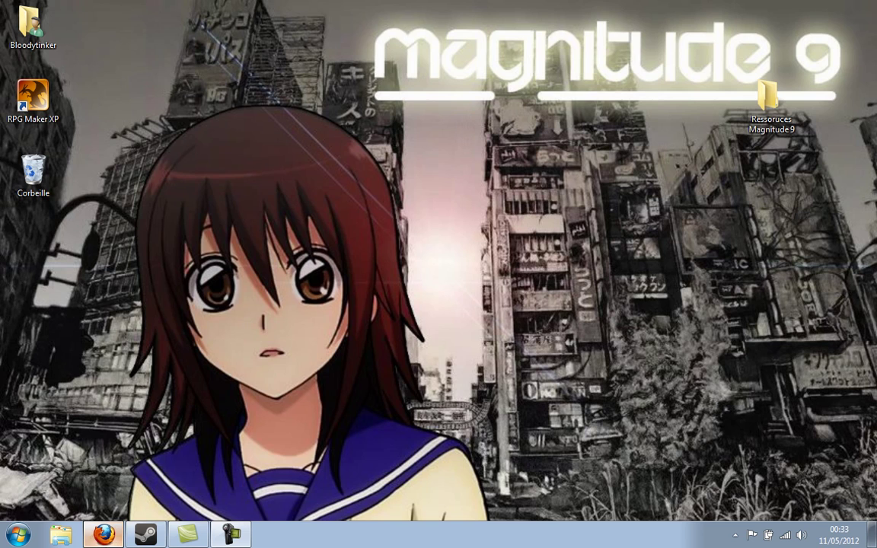
left_click(103, 535)
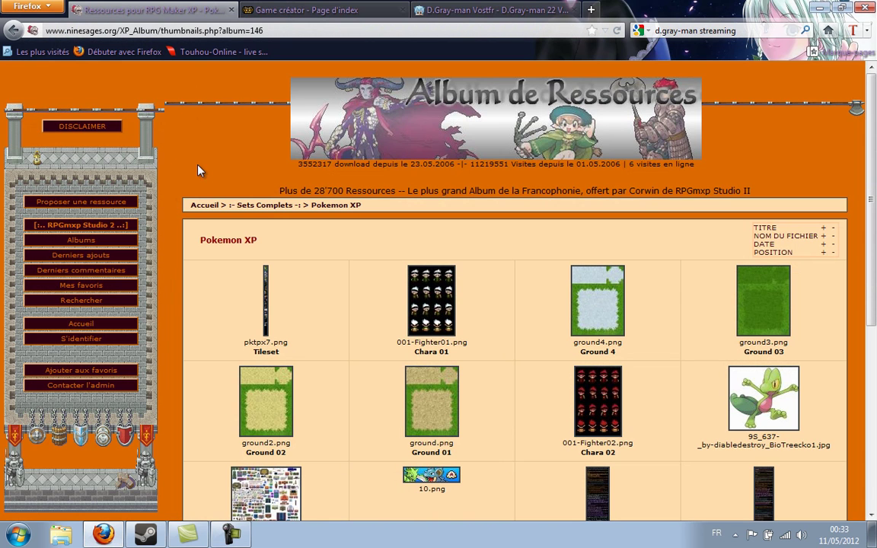
left_click(206, 205)
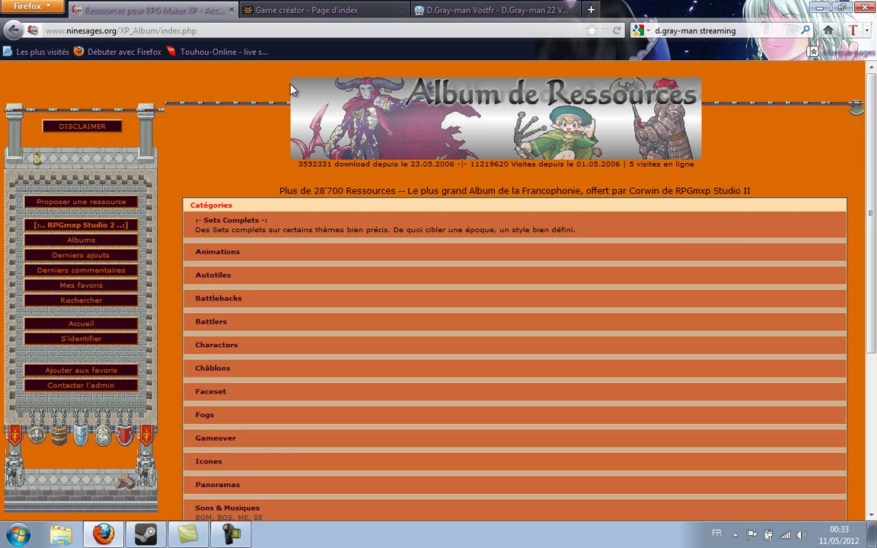
Step: Search the web for ninesage.org in a new tab and open the "Ressources pour RPG Maker XP - Accueil" result
left_click(592, 9)
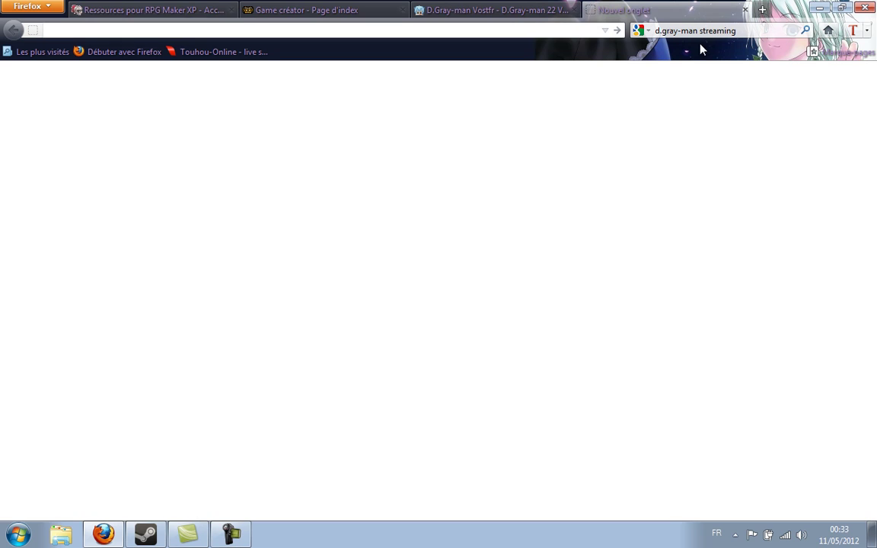
left_click(704, 31)
key("BackSpace")
type("n")
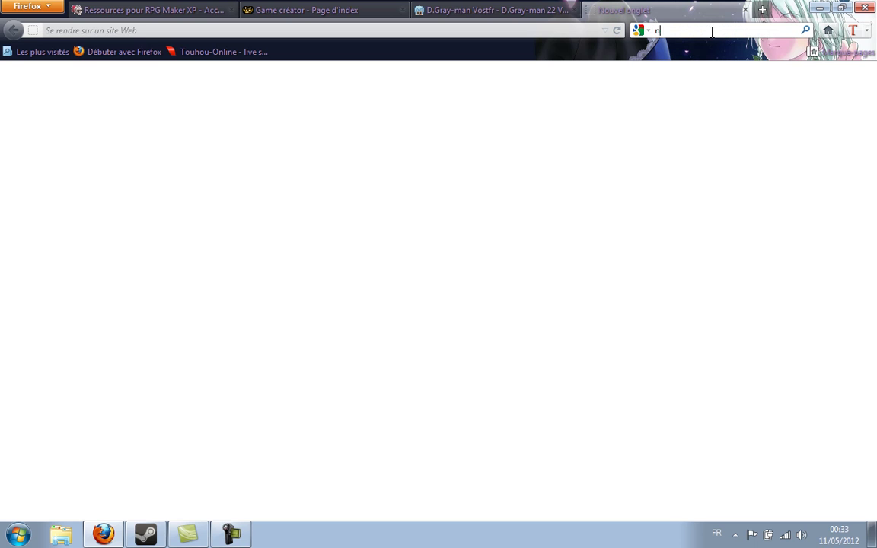
type("inesage.org")
key("Return")
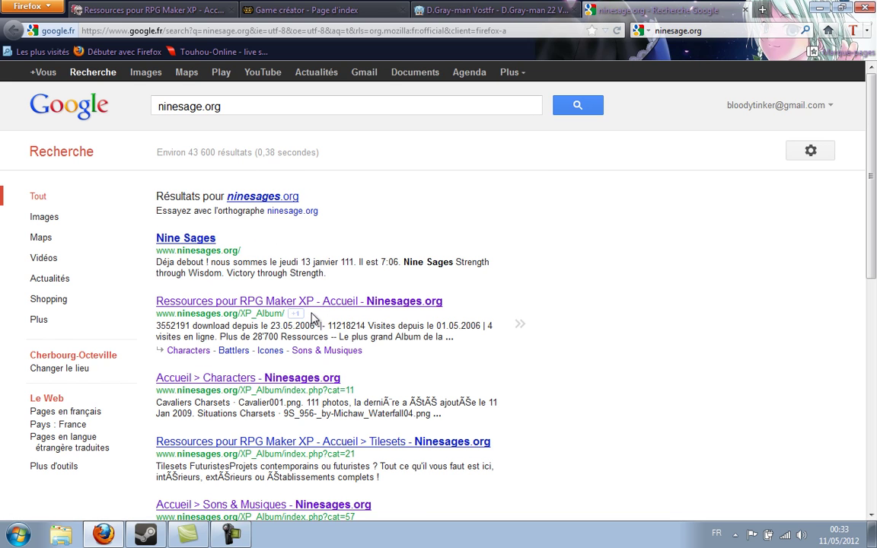
left_click(307, 302)
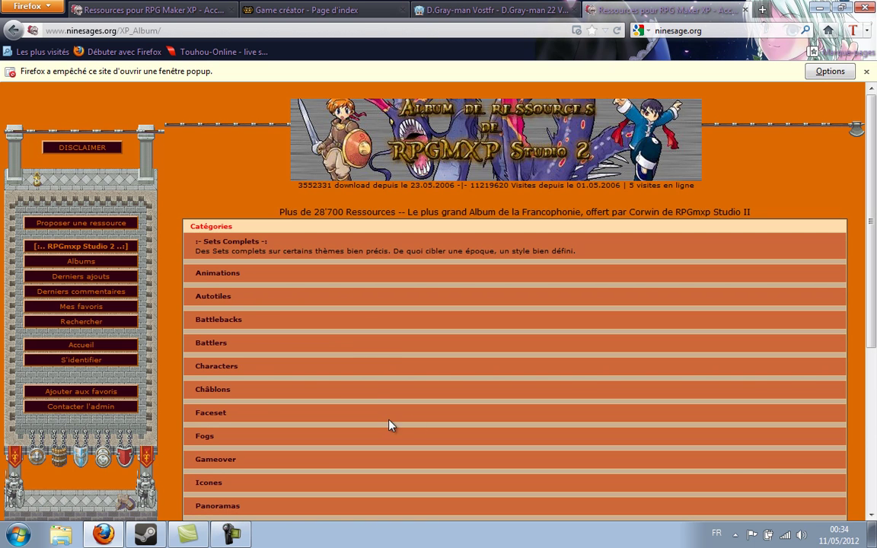
Step: View the albums in the Sets Complets category, then return to the category list
scroll(365, 271, "down", 2)
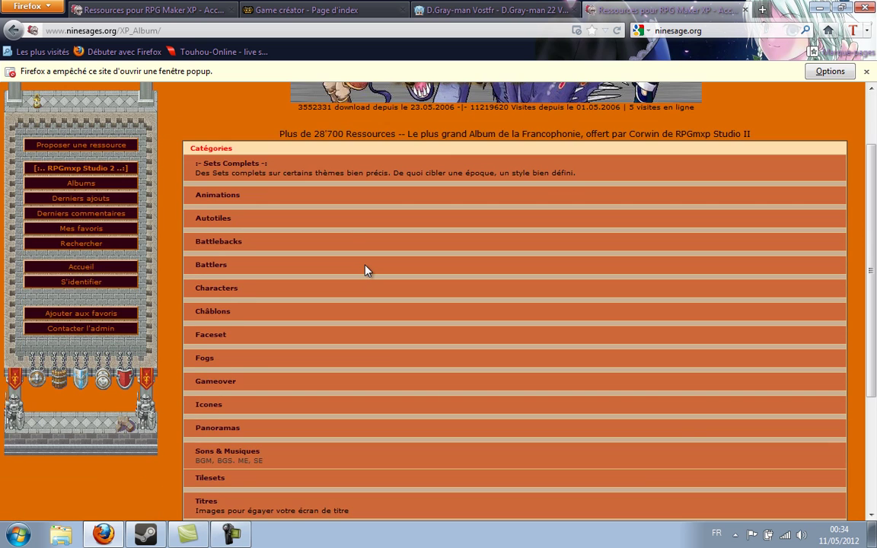
scroll(365, 270, "down", 2)
scroll(276, 262, "up", 2)
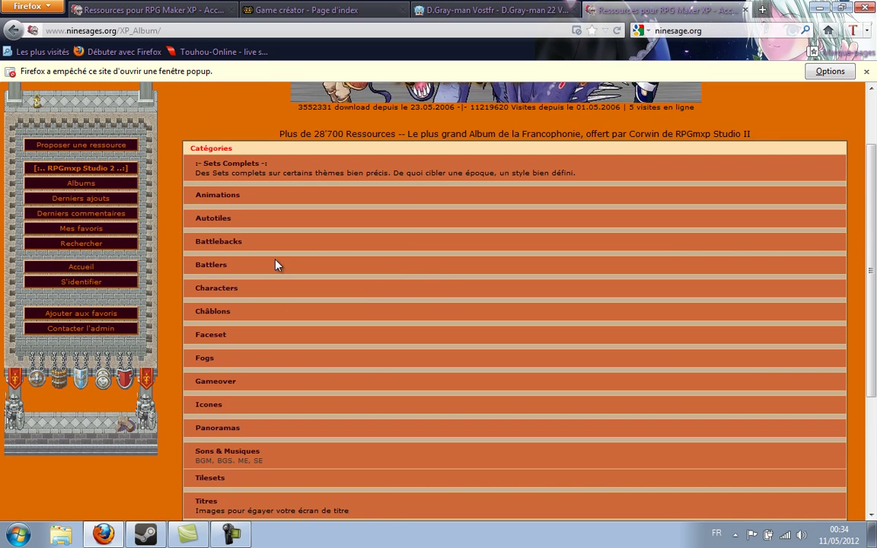
left_click(260, 165)
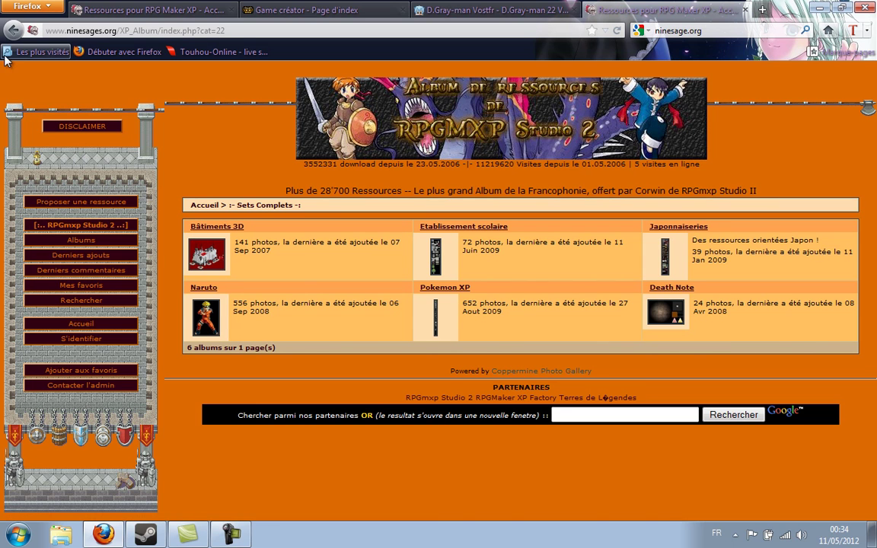
left_click(10, 32)
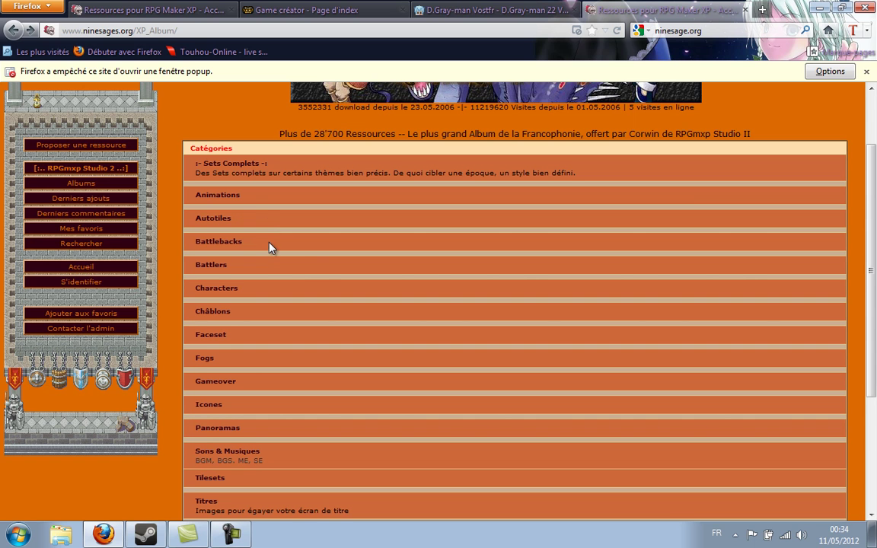
Step: Look through the resource categories on the album's home page, from Animations to Windowskins
scroll(309, 262, "down", 2)
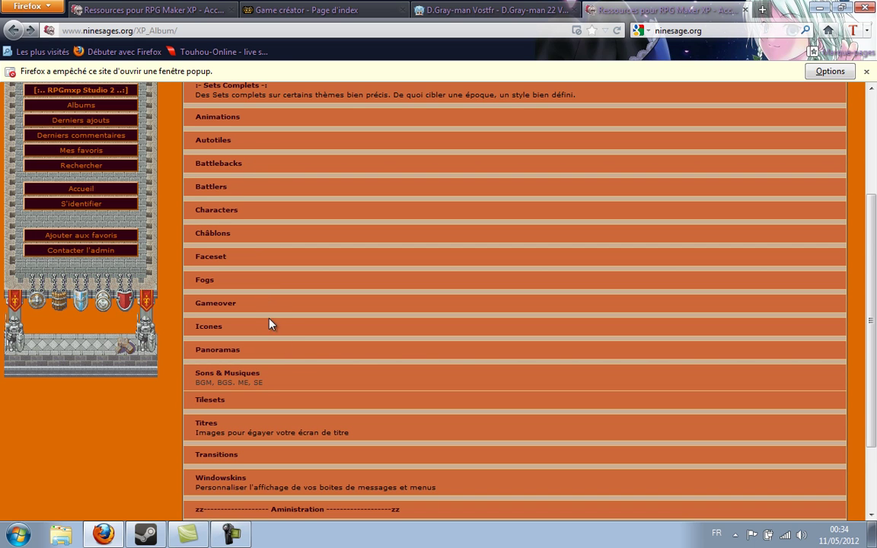
scroll(262, 347, "down", 2)
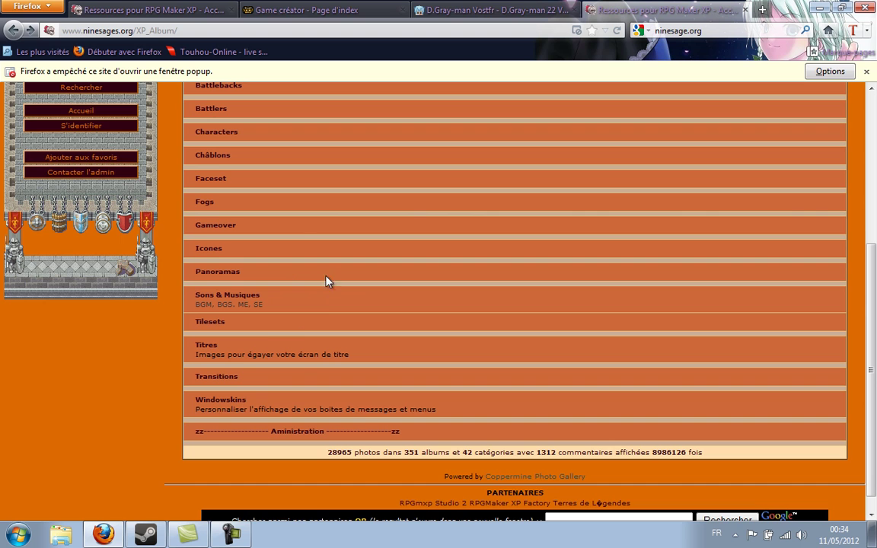
scroll(280, 272, "up", 2)
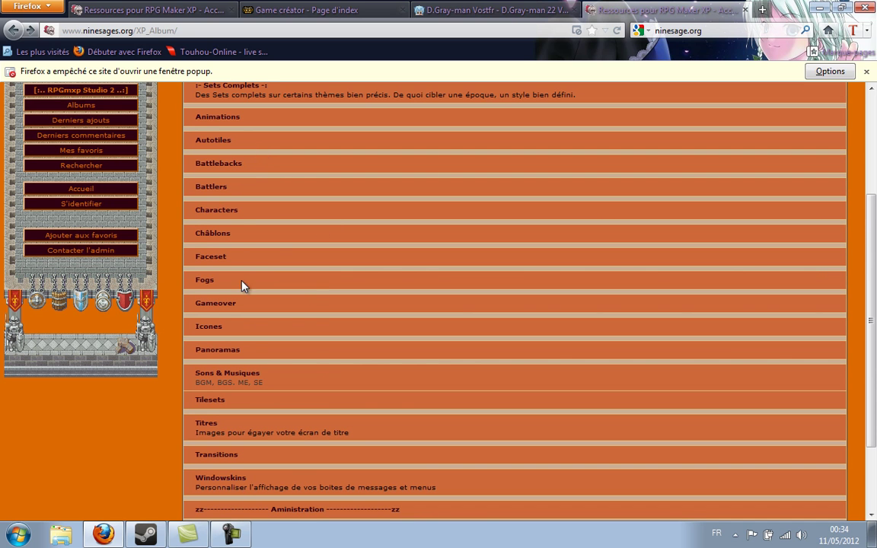
scroll(279, 180, "up", 2)
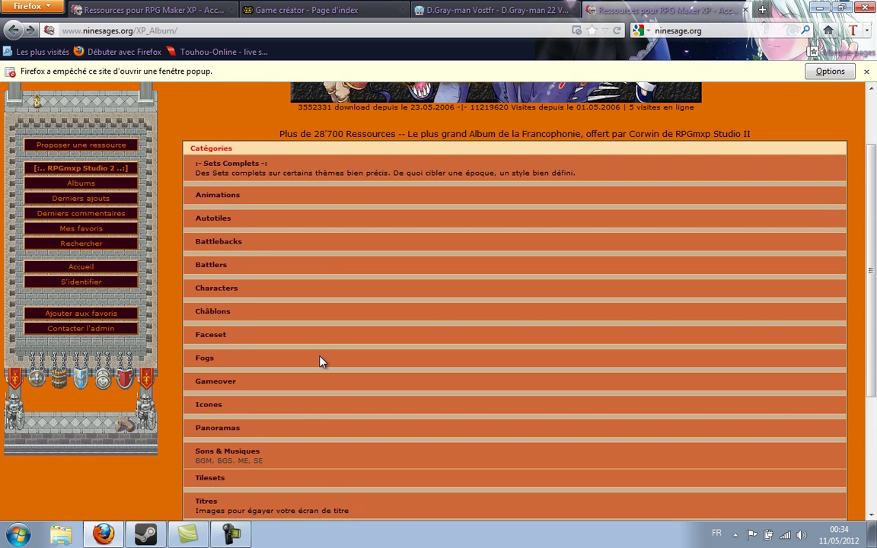
scroll(325, 384, "down", 2)
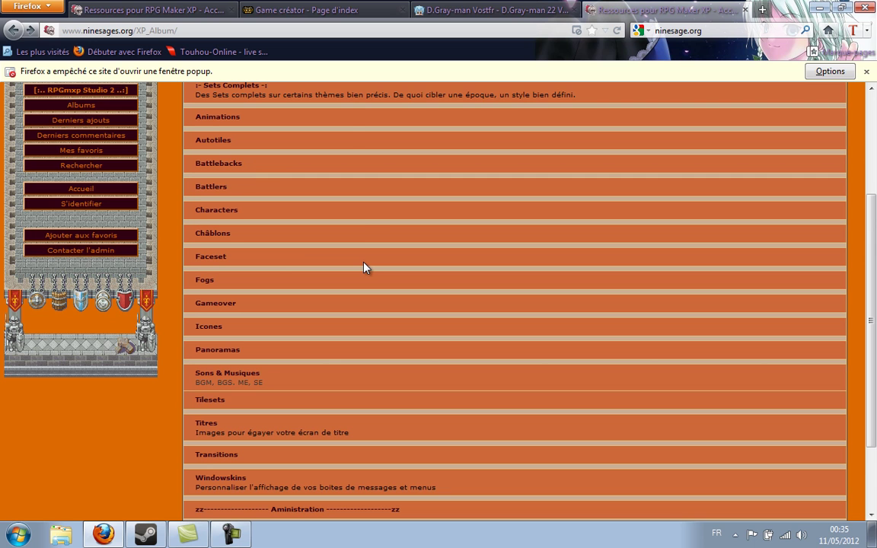
Step: Switch to the Game Creator forum and open the "Tutoriel RPG Maker XP" topic in its Tutoriels section
left_click(317, 7)
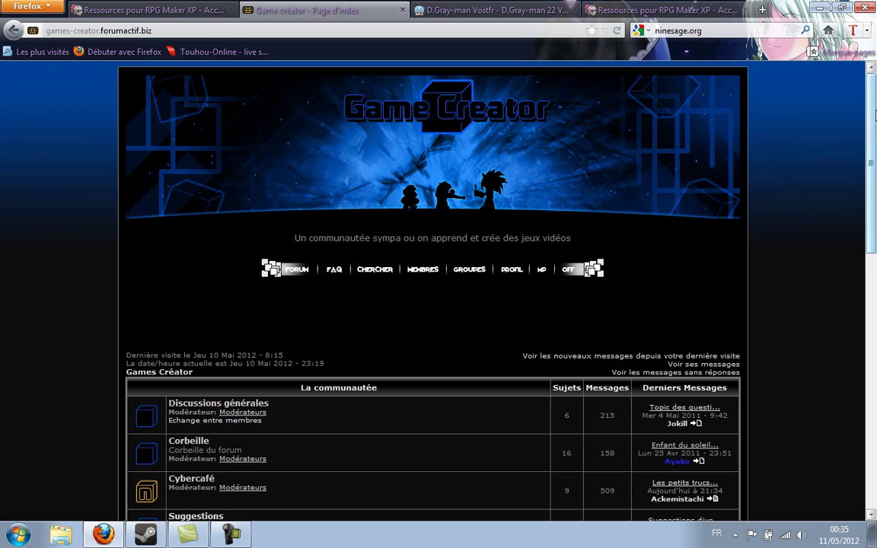
left_click_drag(875, 111, 854, 253)
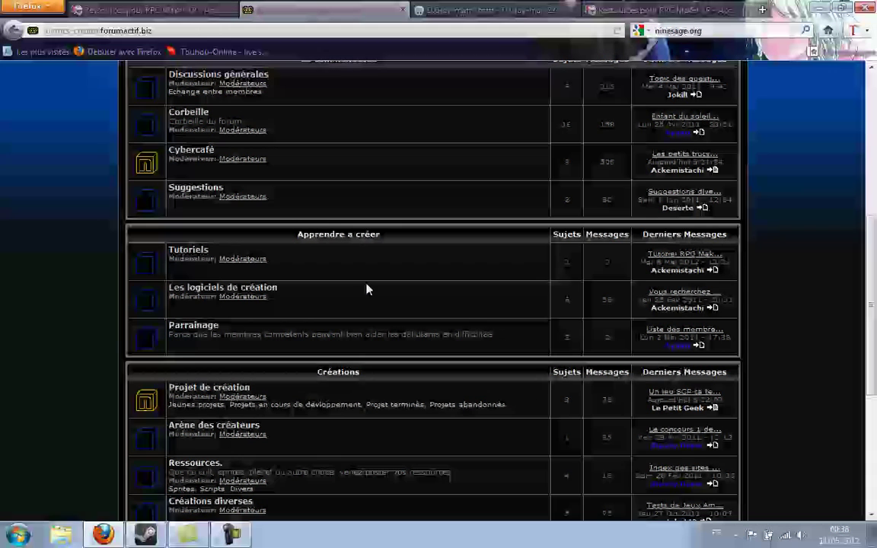
left_click(185, 251)
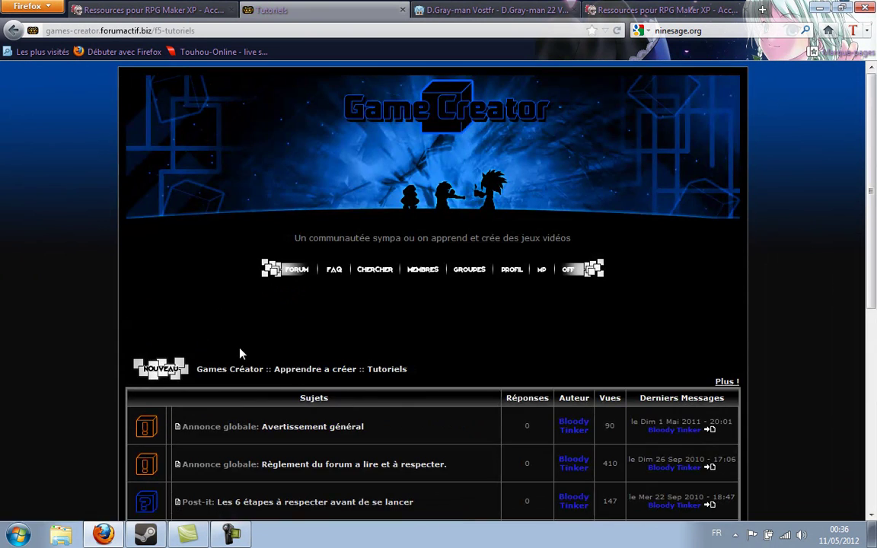
scroll(296, 371, "down", 4)
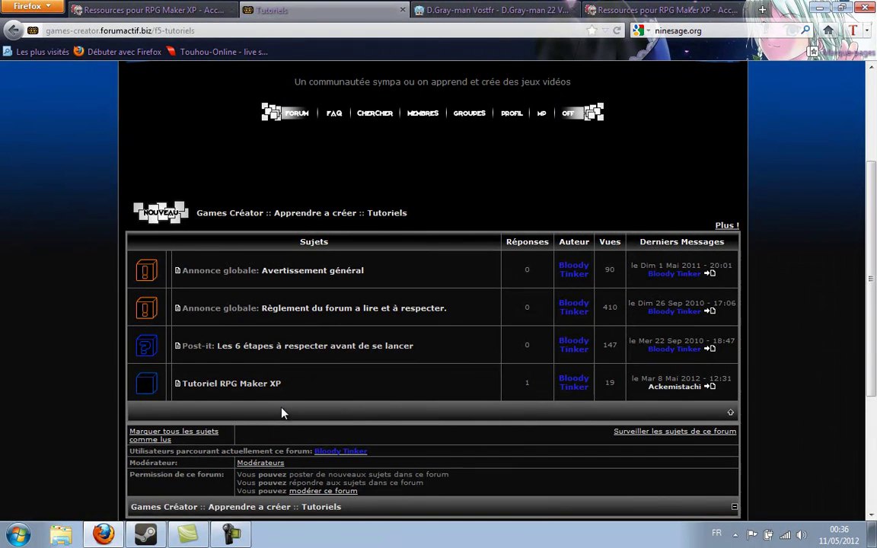
left_click(270, 390)
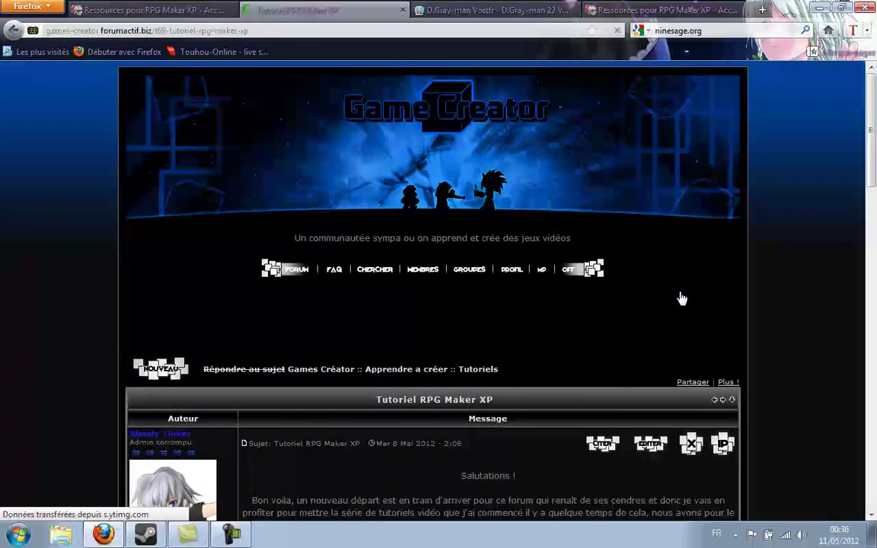
Step: Examine the tutorial topic, including its introduction, the two embedded episode videos and the reply below them
scroll(857, 169, "down", 5)
scroll(856, 169, "down", 3)
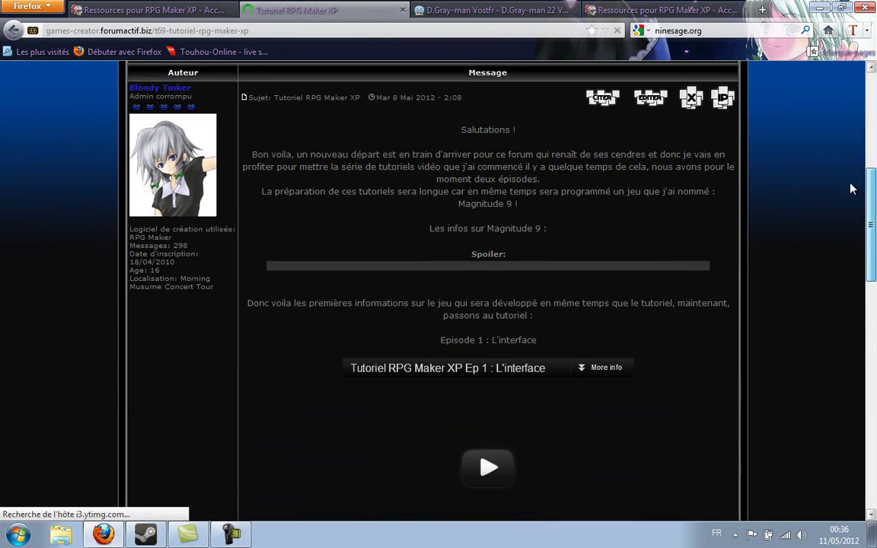
scroll(837, 279, "down", 8)
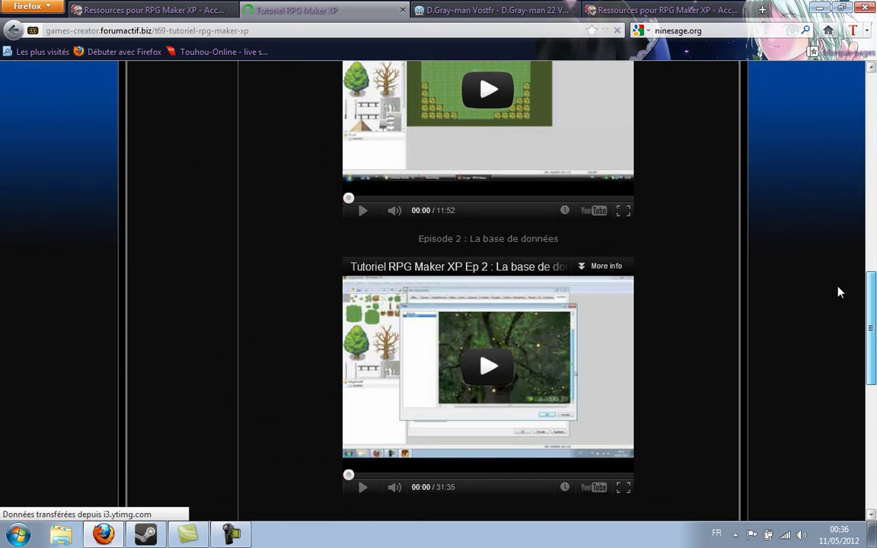
scroll(839, 291, "down", 7)
scroll(842, 328, "up", 2)
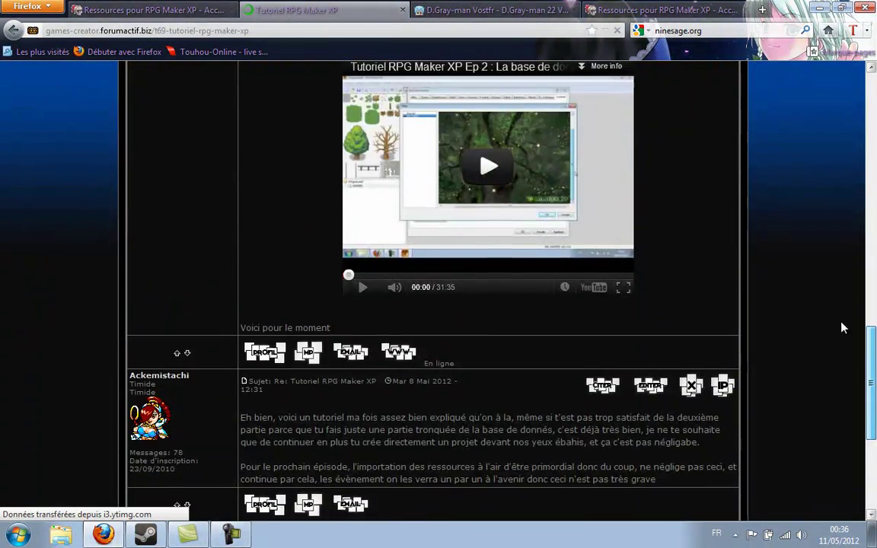
scroll(842, 327, "up", 14)
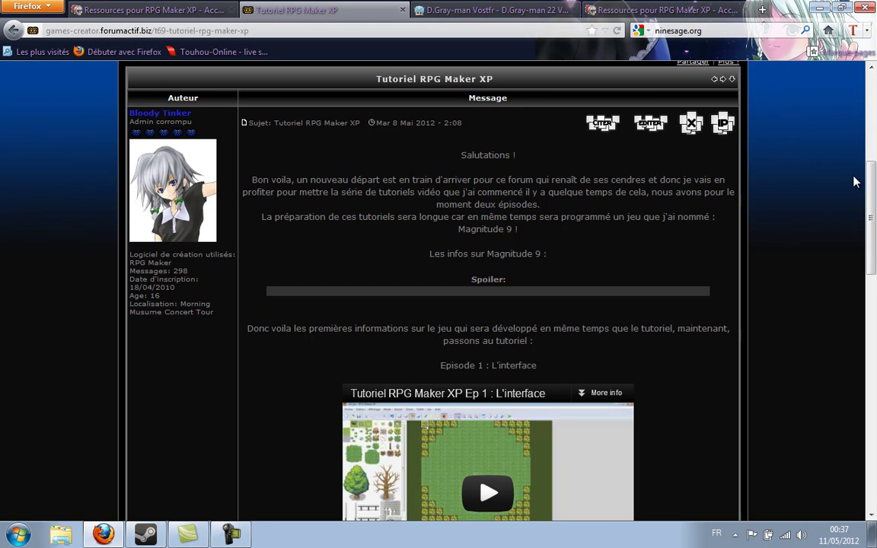
scroll(851, 284, "down", 7)
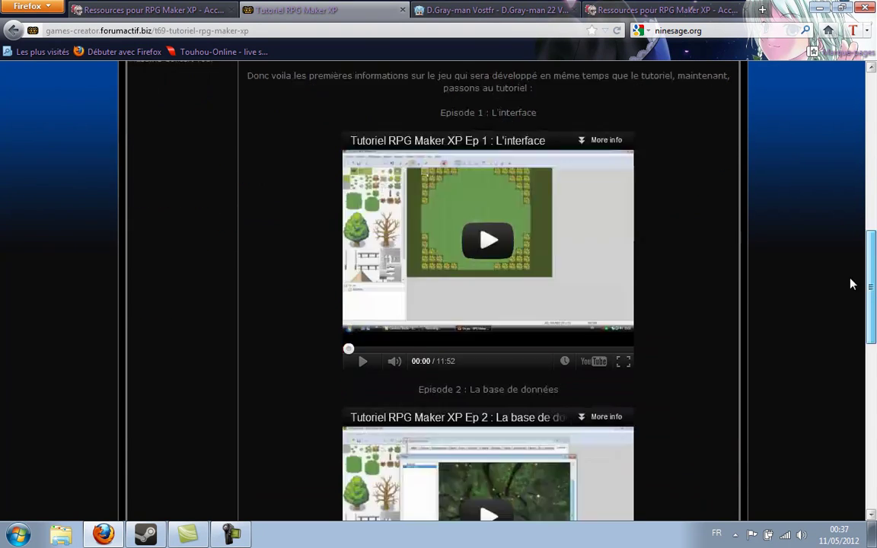
scroll(837, 342, "down", 5)
scroll(822, 373, "up", 6)
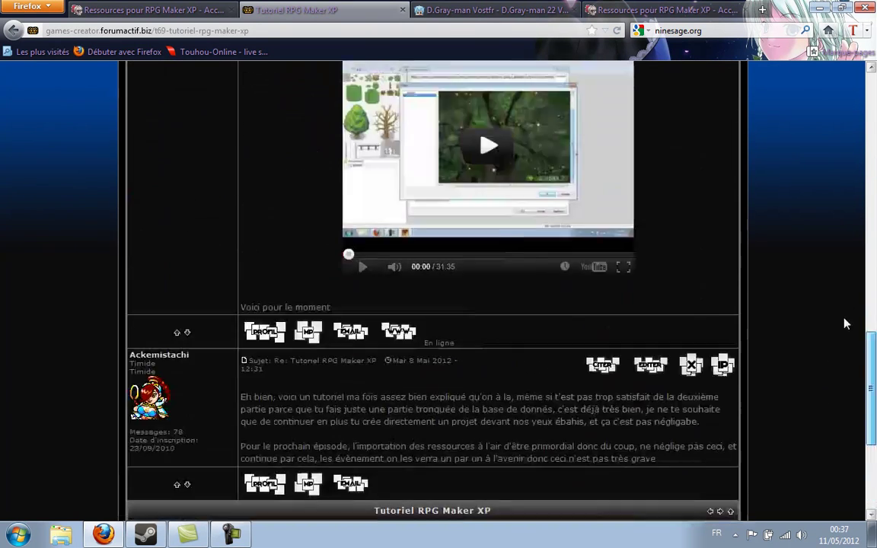
scroll(849, 228, "up", 8)
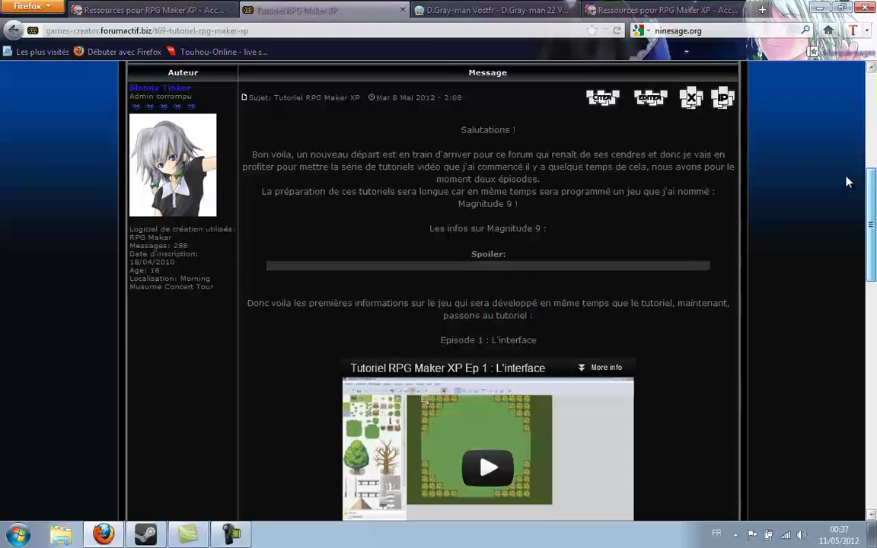
scroll(844, 163, "down", 2)
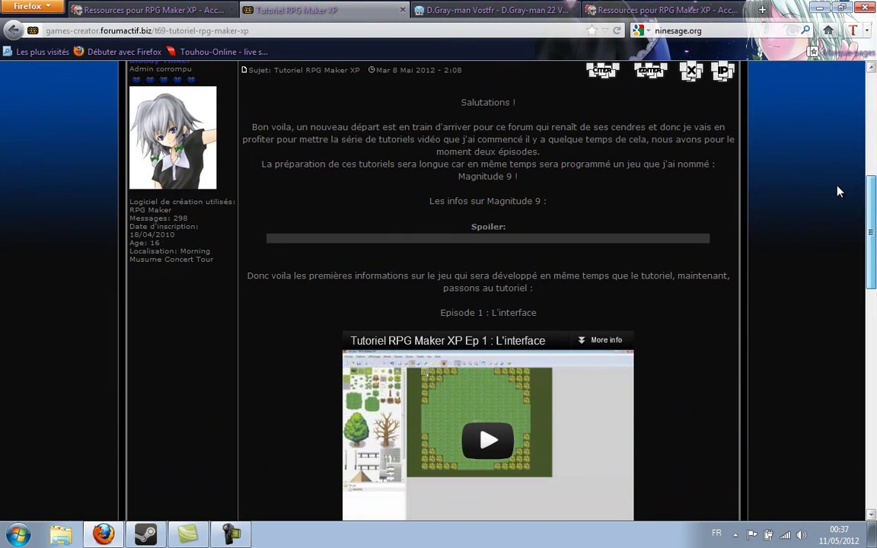
scroll(837, 190, "up", 1)
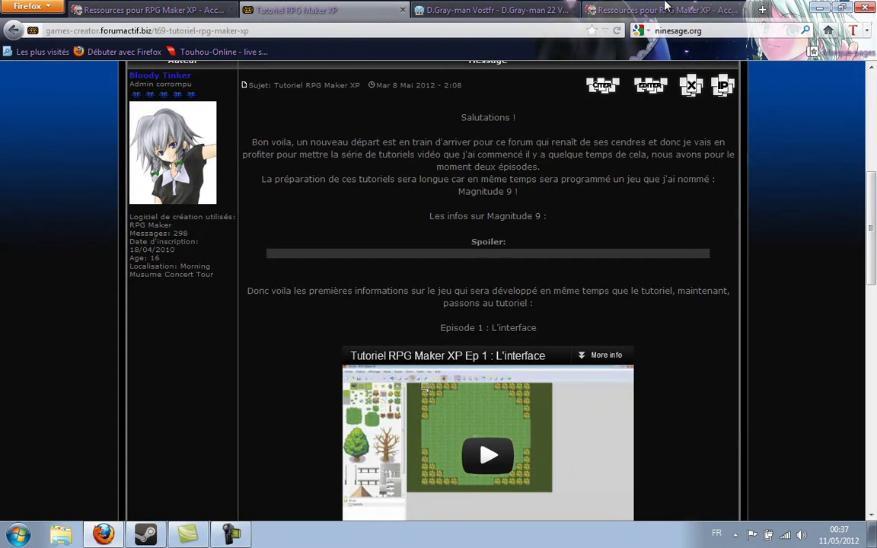
Step: Back in the resource album, view the S&M - BGM albums under Sons & Musiques, then minimize the browser
left_click(664, 8)
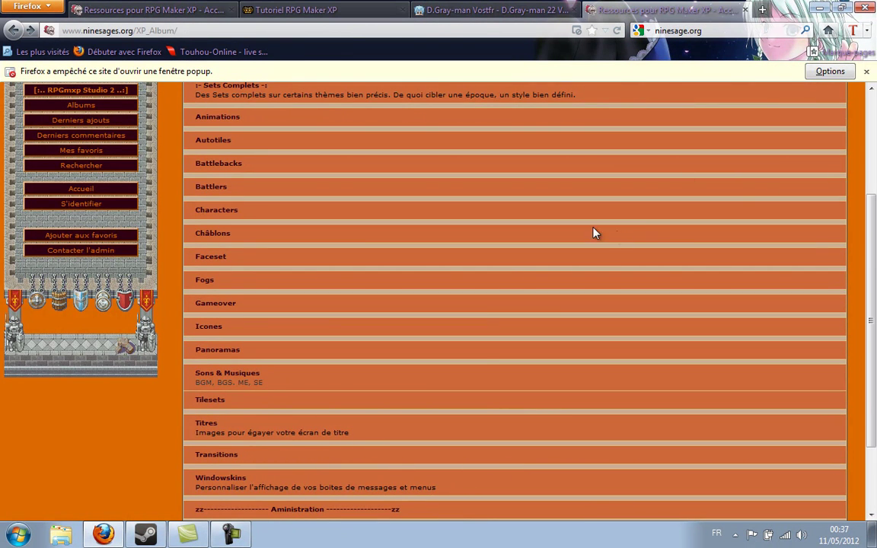
left_click(204, 377)
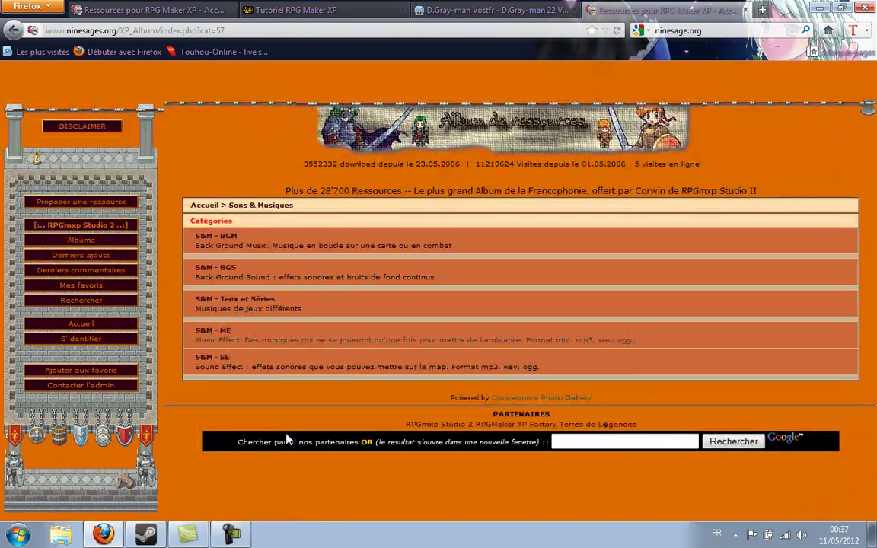
left_click(288, 240)
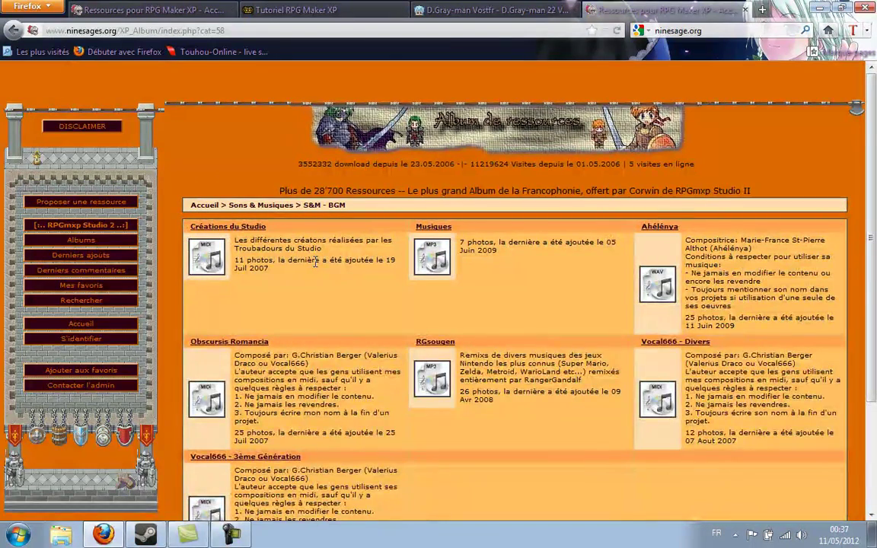
scroll(316, 266, "down", 2)
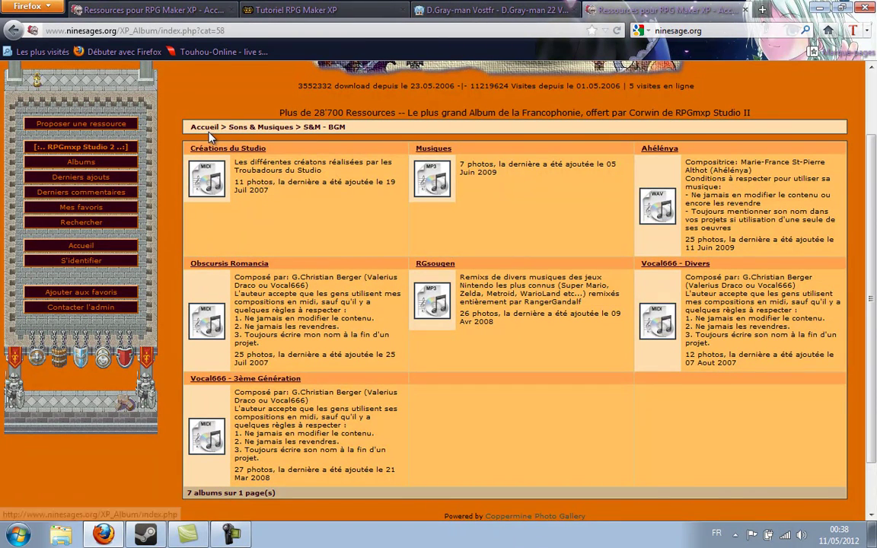
left_click(817, 7)
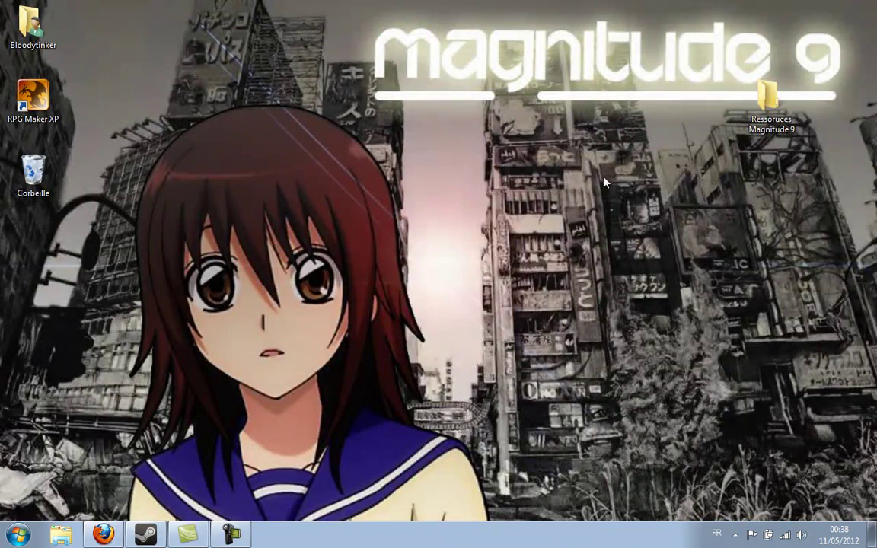
Step: Open the Ressoruces Magnitude 9 folder on the desktop, view the tori_gaku_f_05b character sheet up close, and close both
double_click(769, 111)
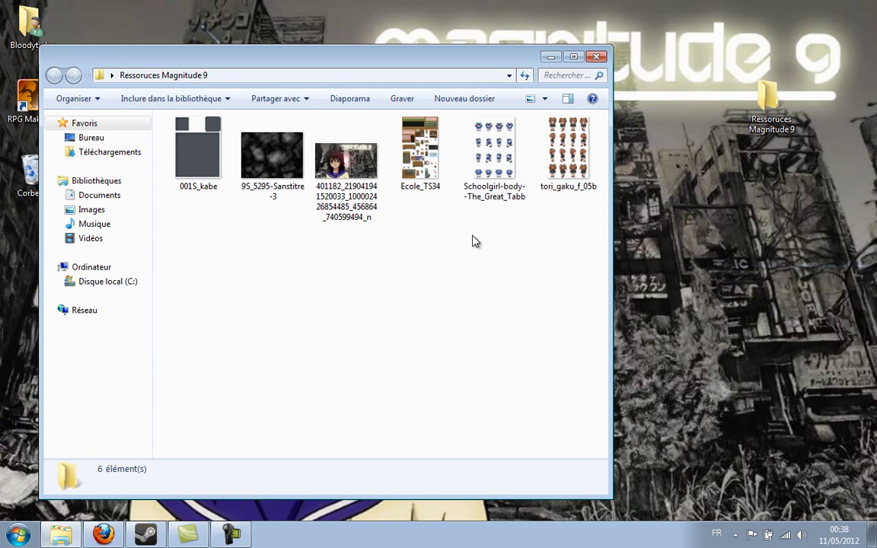
double_click(578, 168)
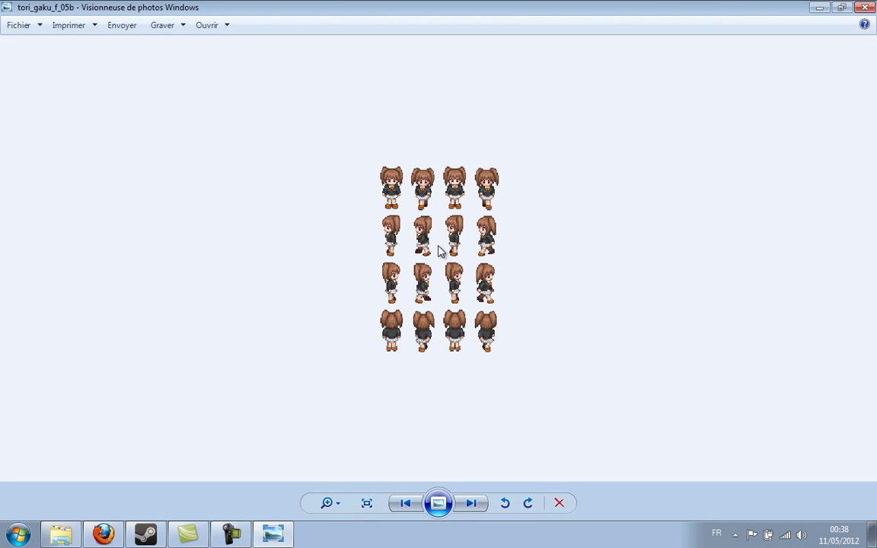
scroll(438, 251, "up", 1)
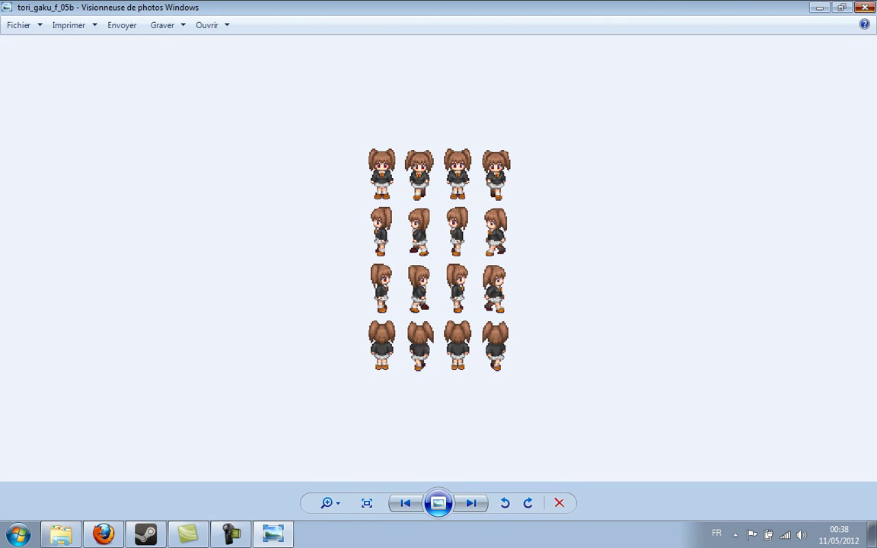
left_click(864, 7)
left_click_drag(472, 79, 600, 68)
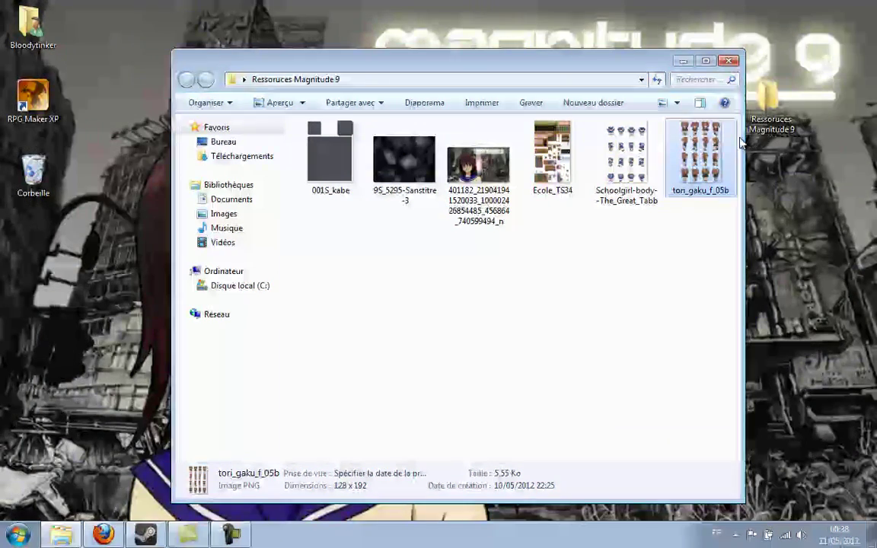
left_click(729, 62)
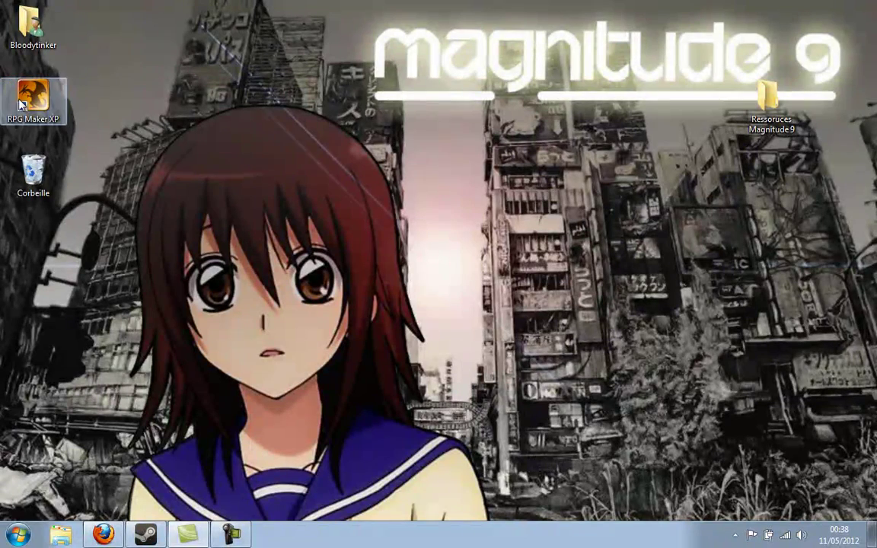
Step: Launch RPG Maker XP and open the Game project file from the Magnitude9 folder inside RPGXP
double_click(54, 87)
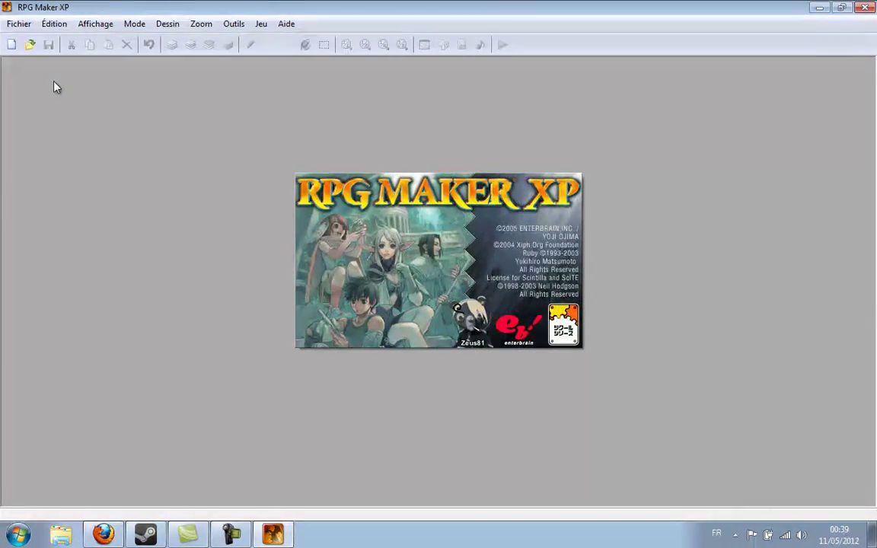
left_click(30, 45)
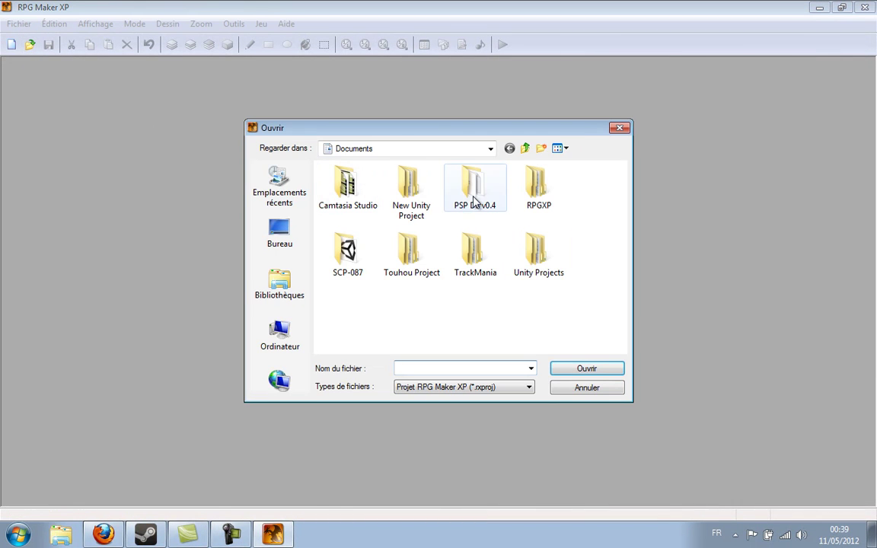
double_click(537, 195)
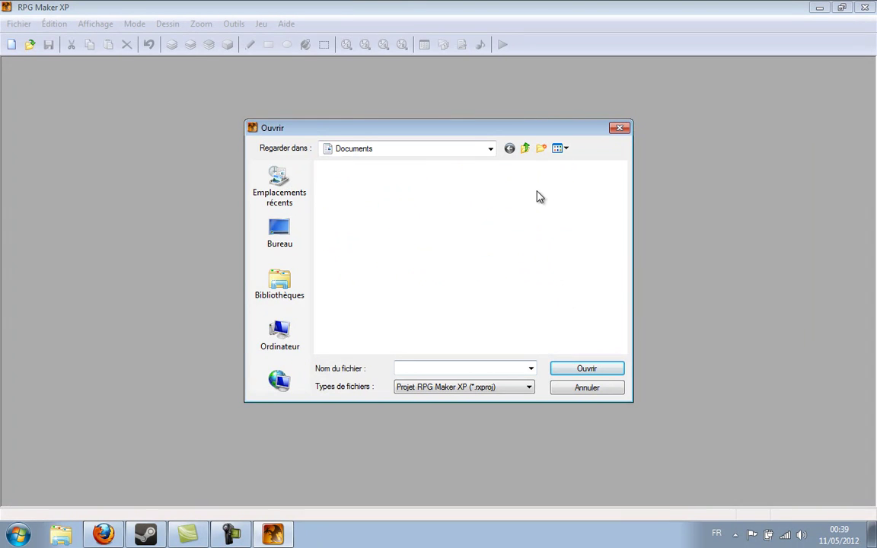
double_click(342, 196)
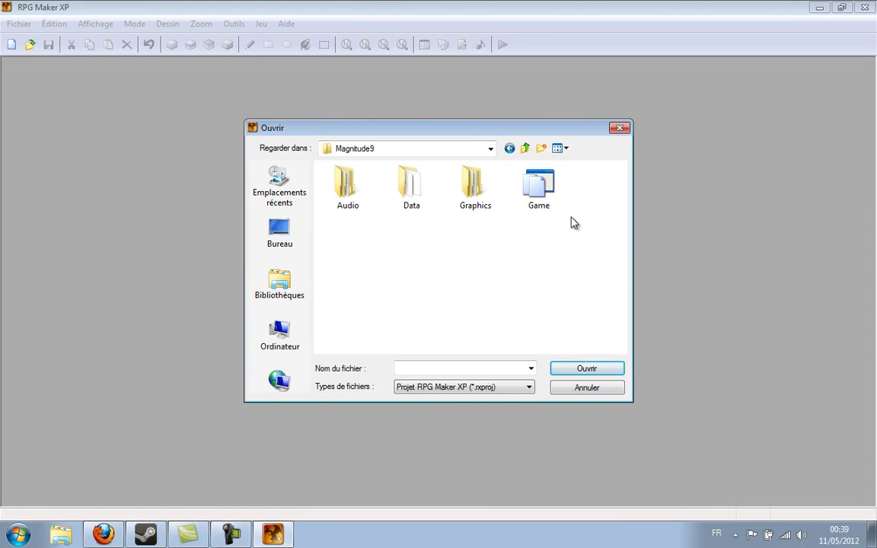
left_click(552, 200)
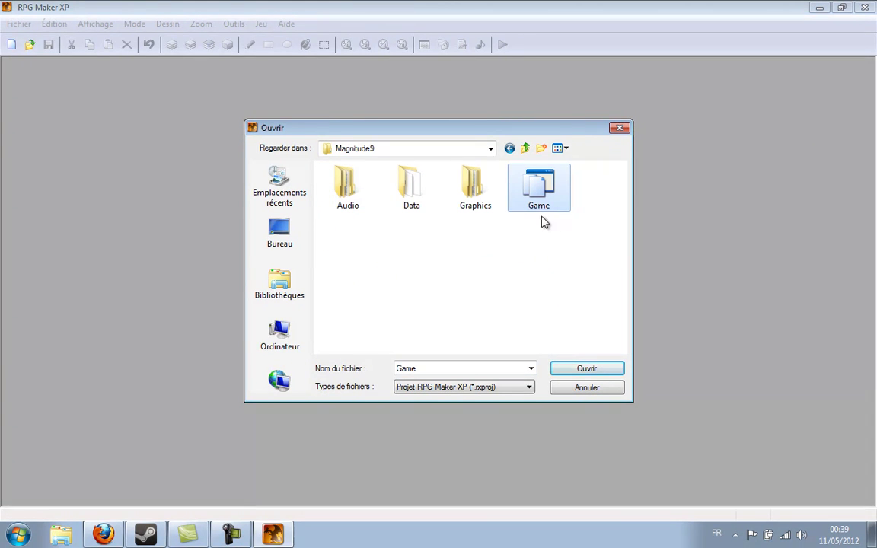
double_click(546, 203)
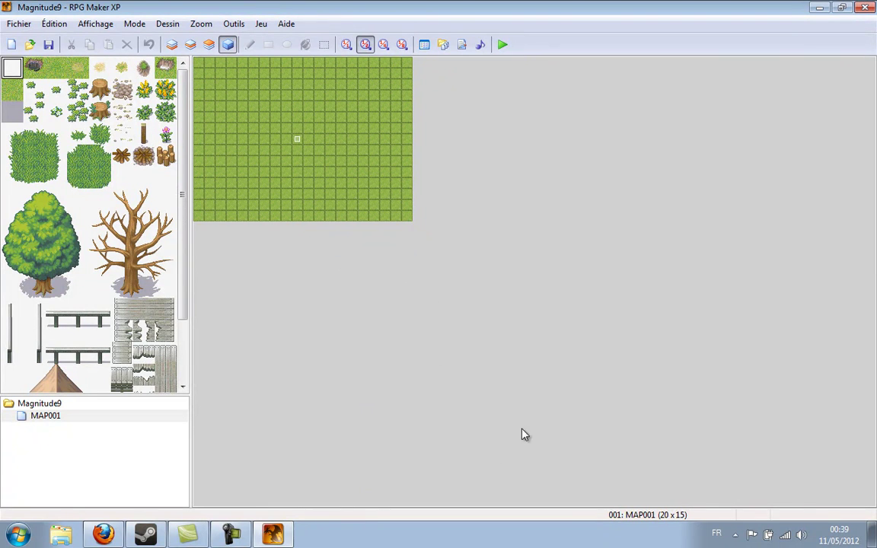
Step: In the resource manager, start importing Ecole_TS34 from the desktop's Ressoruces Magnitude 9 folder into Graphics/Tilesets
left_click(444, 46)
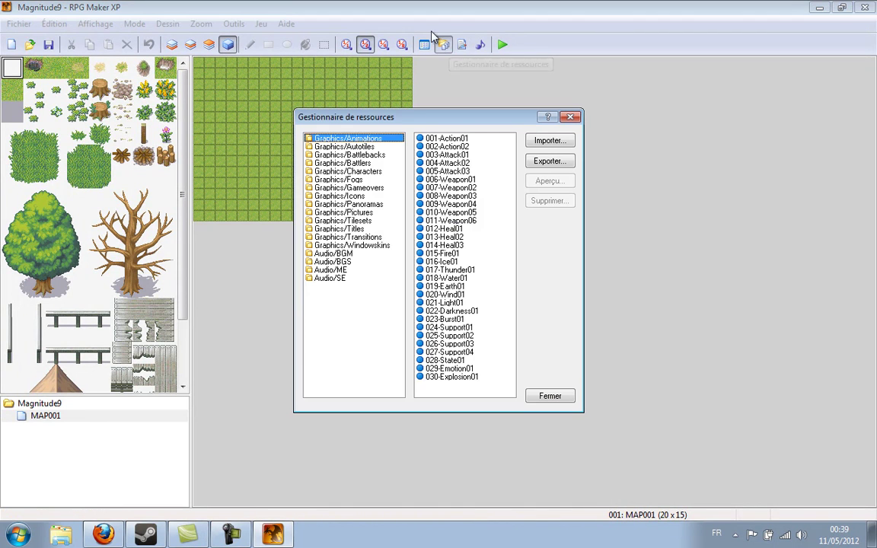
left_click(335, 237)
left_click(331, 220)
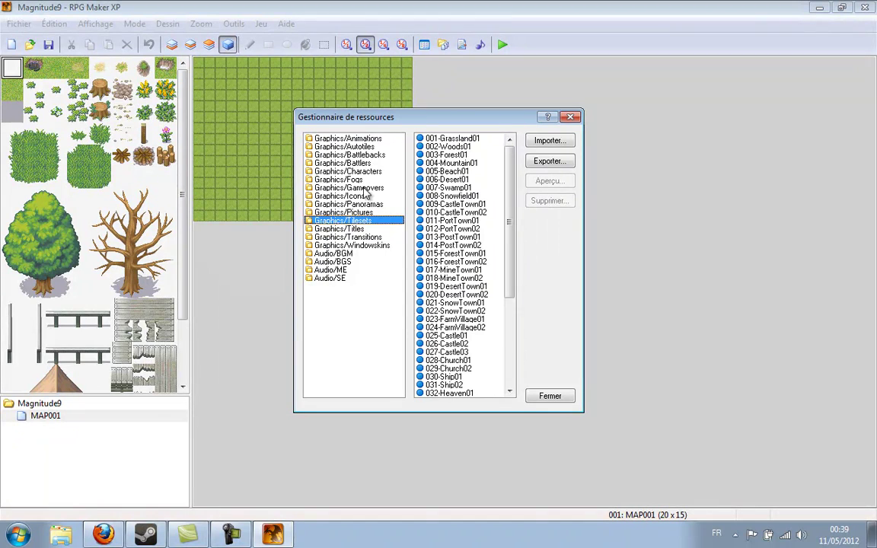
left_click(537, 143)
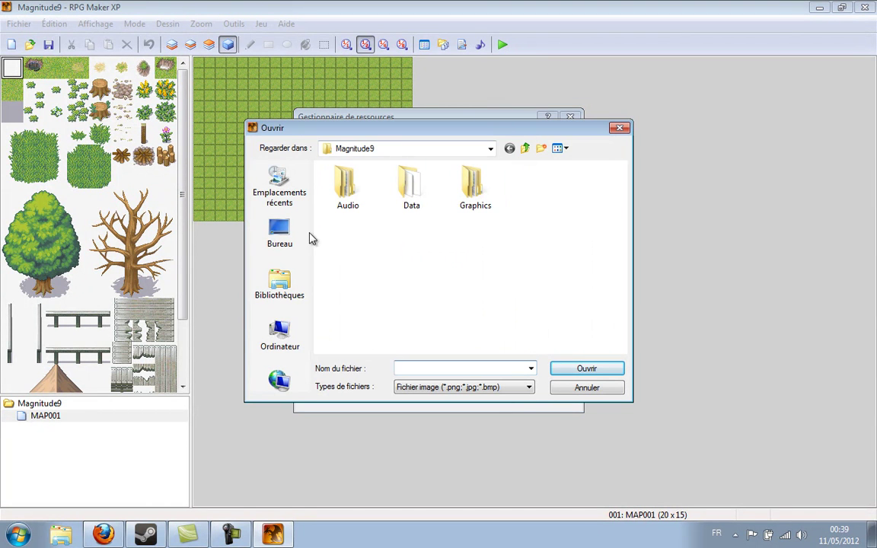
left_click(282, 234)
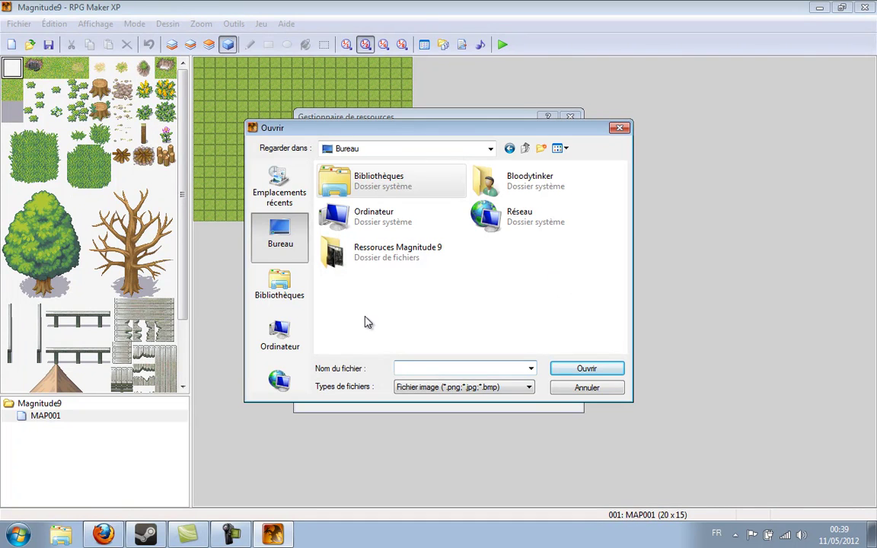
left_click(380, 268)
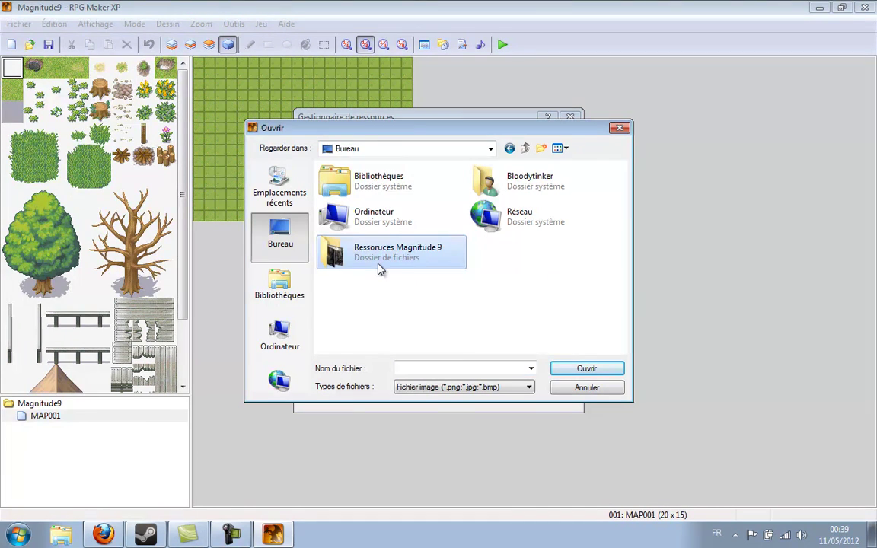
double_click(381, 268)
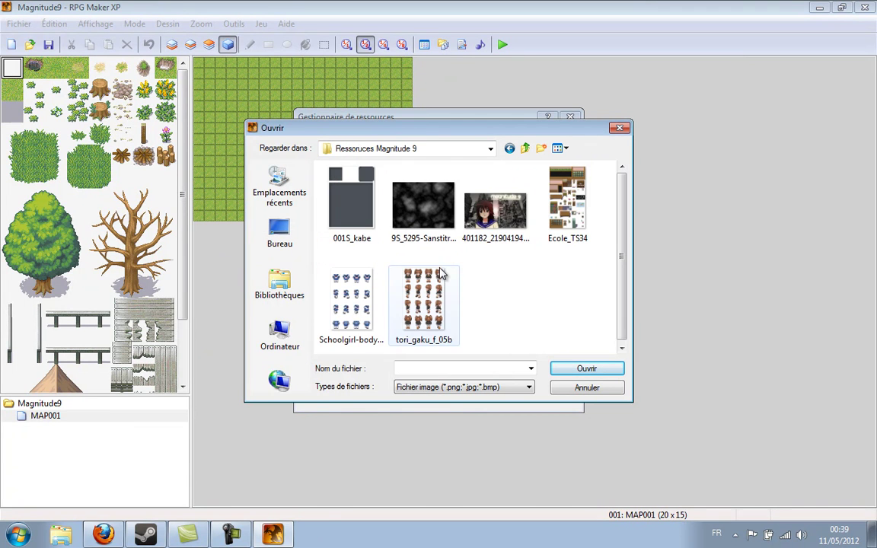
double_click(577, 199)
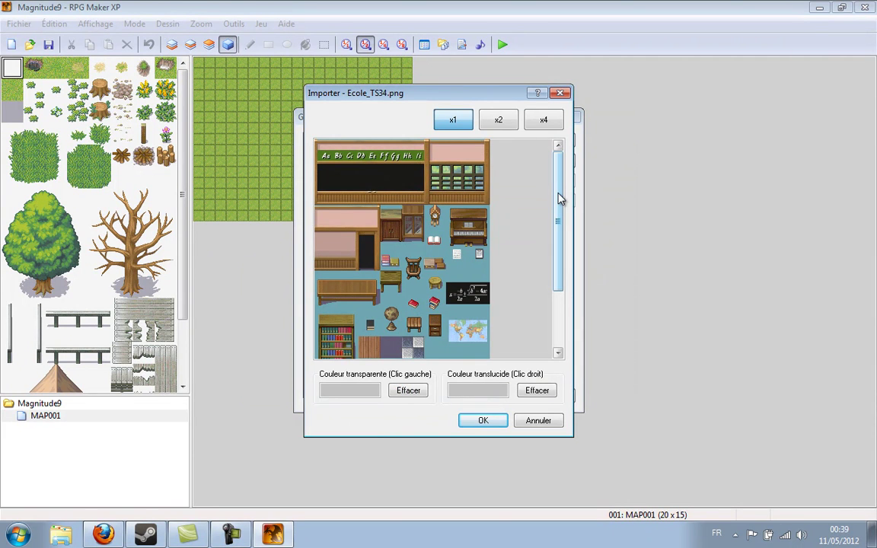
Step: Set the tileset's blue background as both the transparent and translucent colour, complete the import and close the resource manager
left_click_drag(557, 199, 545, 236)
left_click(454, 213)
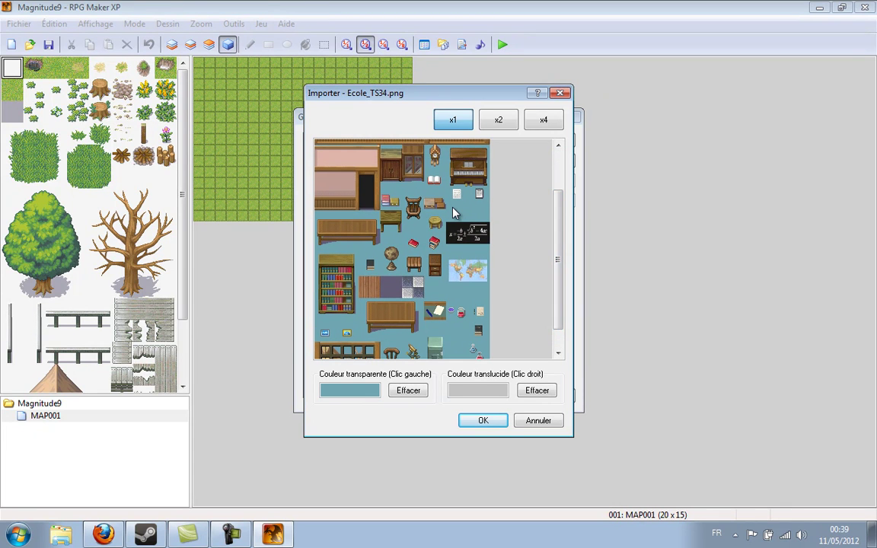
right_click(455, 211)
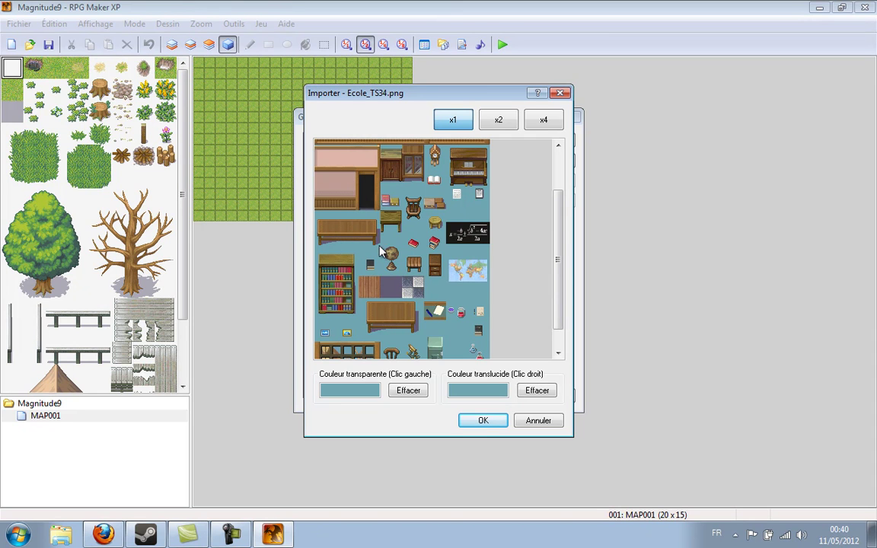
left_click(469, 424)
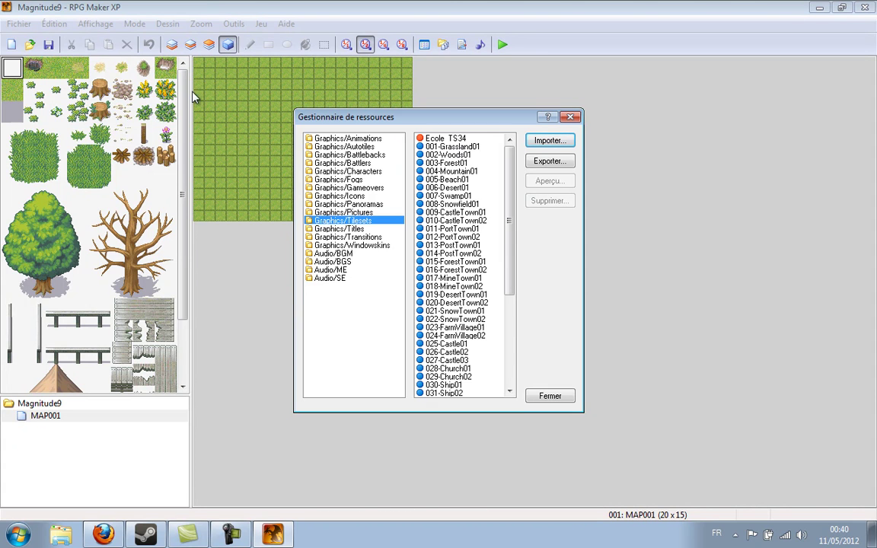
left_click(569, 118)
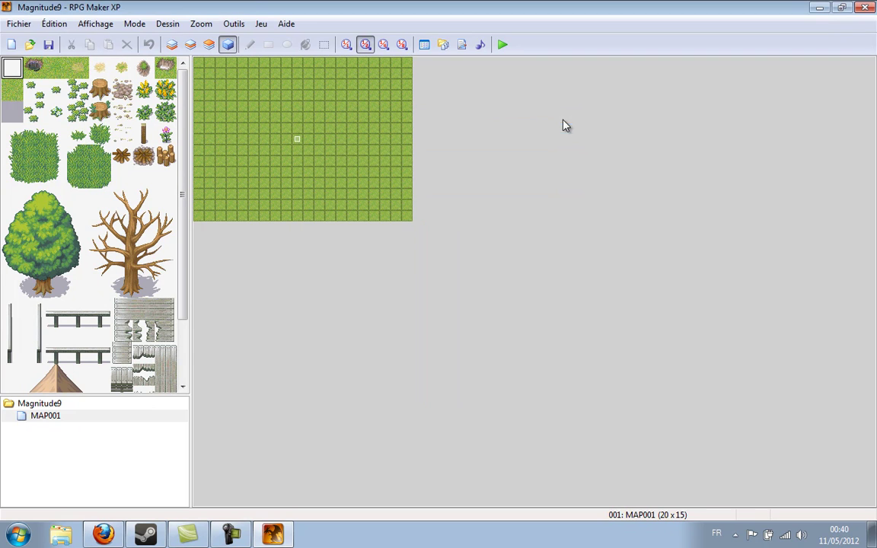
Step: In the database, raise the maximum number of tilesets to 60
left_click(424, 43)
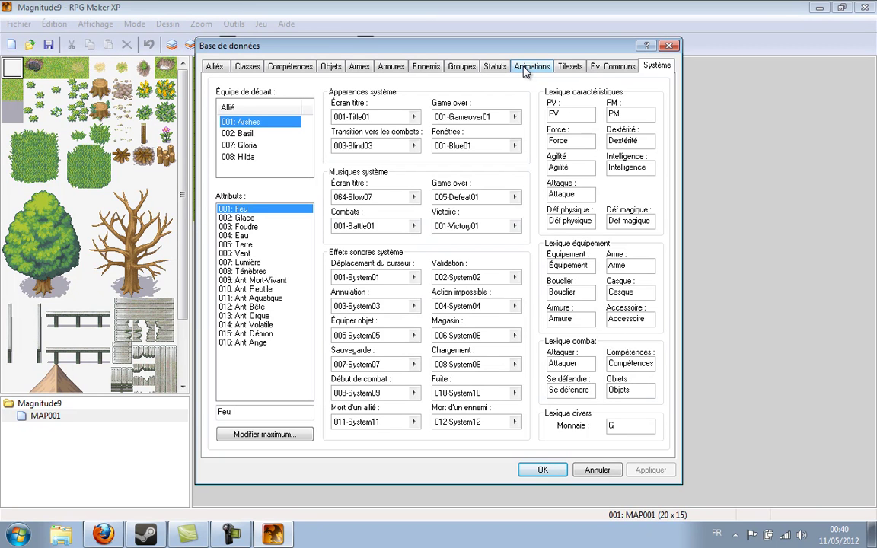
left_click(568, 66)
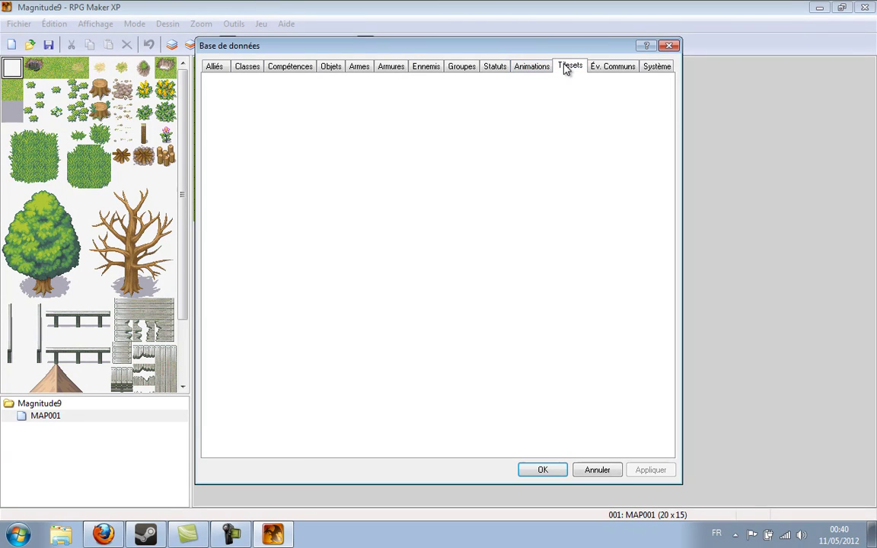
left_click_drag(303, 215, 303, 352)
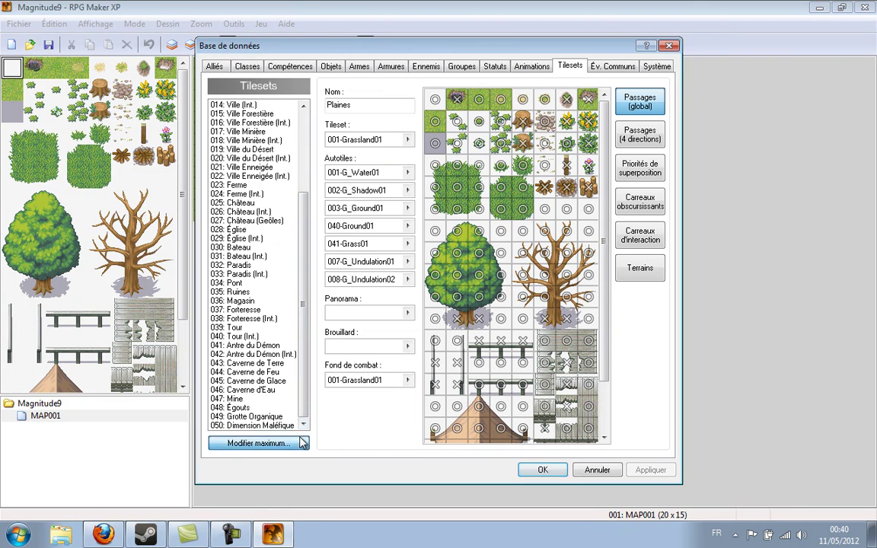
left_click(253, 443)
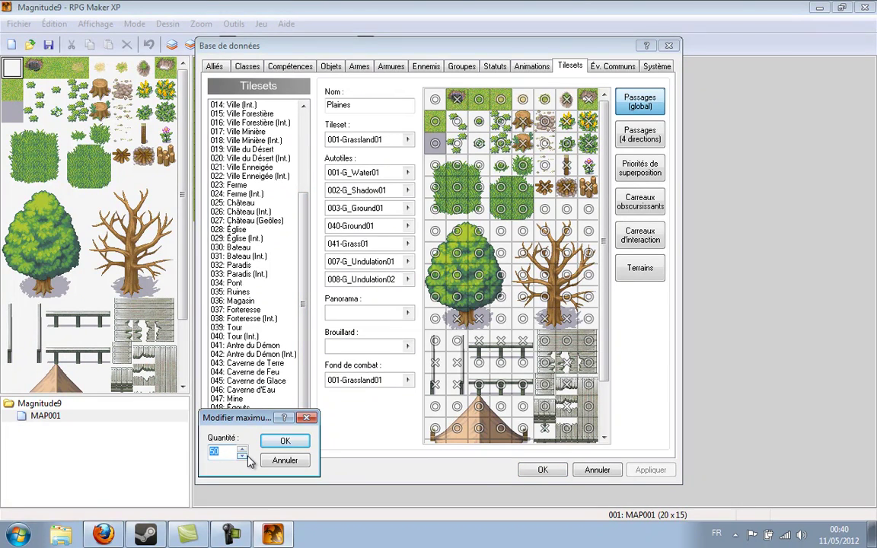
type("60")
key("Return")
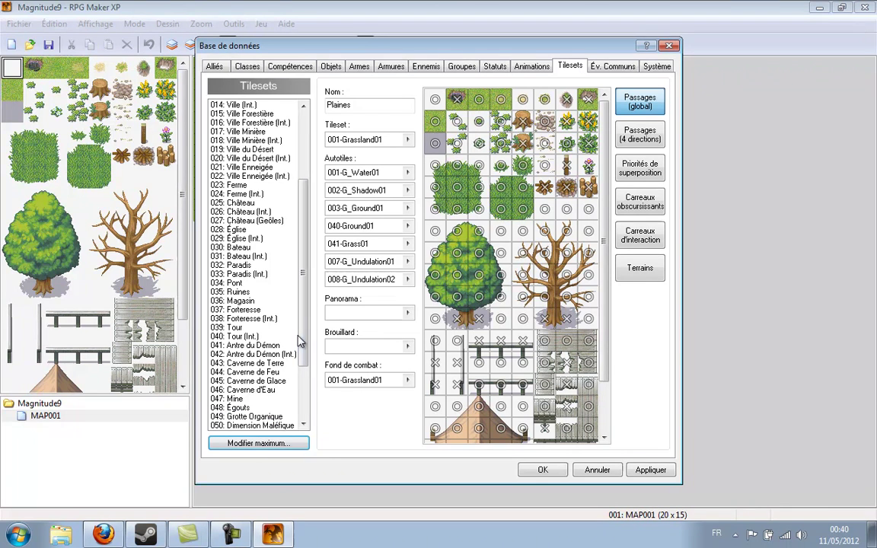
Step: Assign the Ecole_TS34 graphic to the empty tileset entry 051 and name it "Ecole"
scroll(270, 308, "down", 3)
left_click(272, 346)
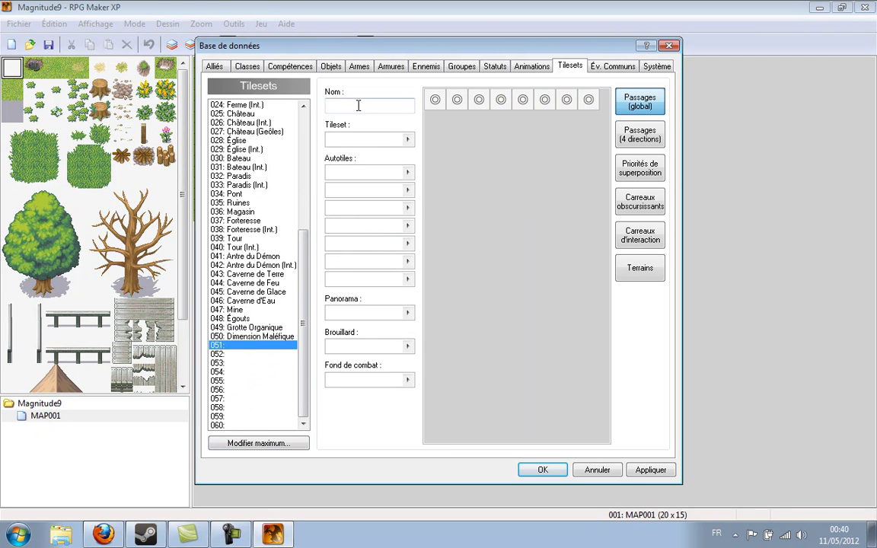
left_click(408, 141)
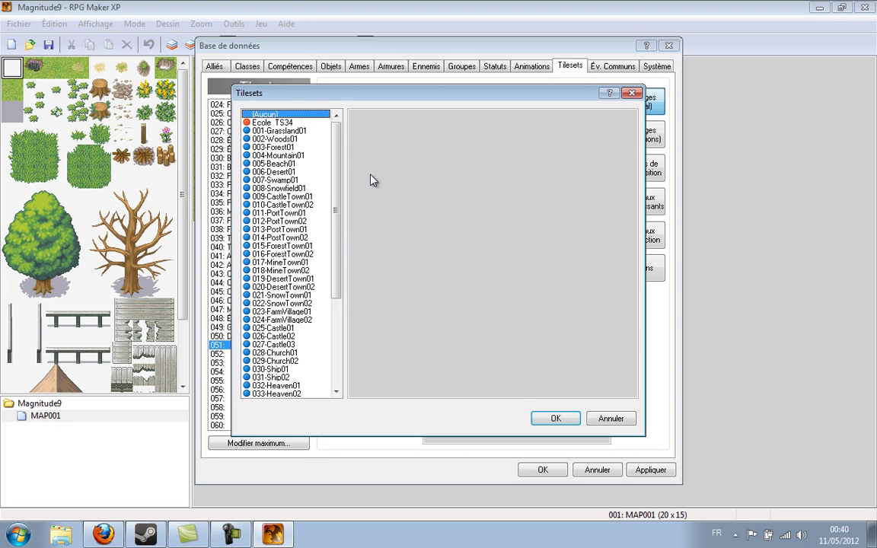
left_click(276, 121)
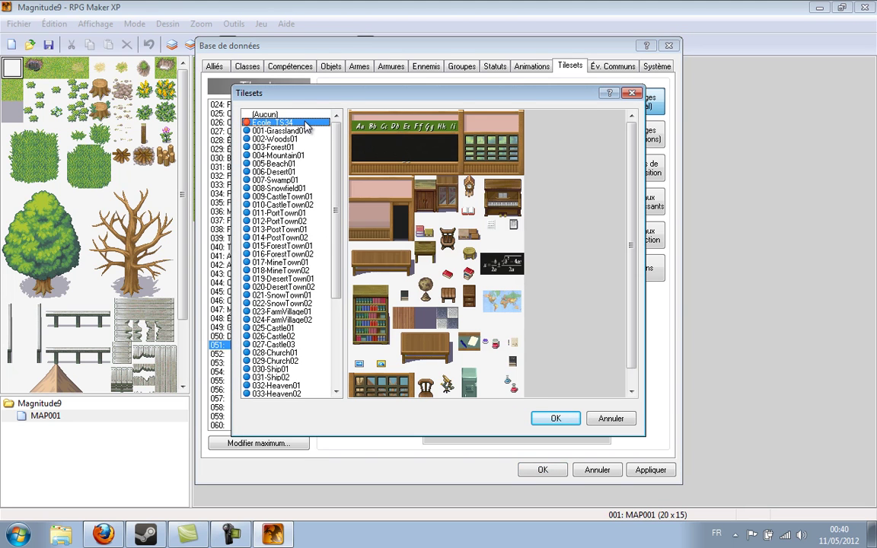
left_click(560, 419)
left_click(392, 111)
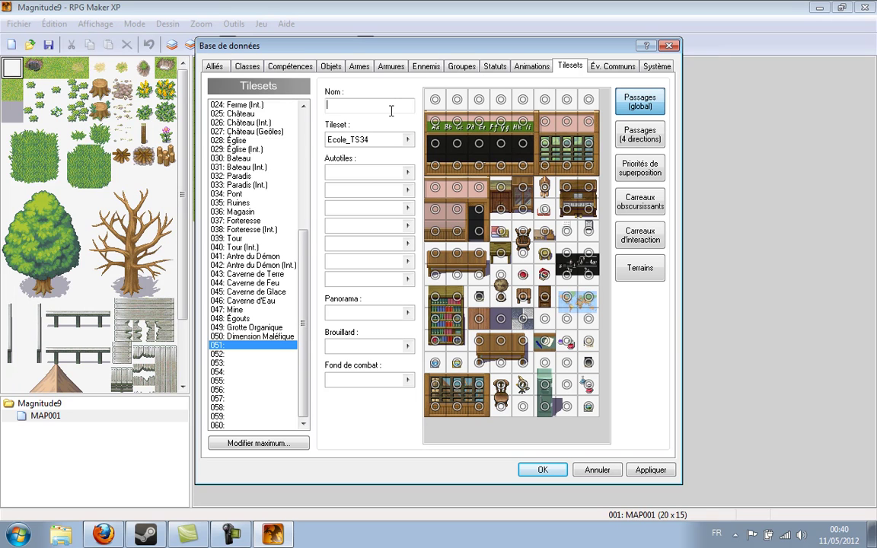
type("Ecole")
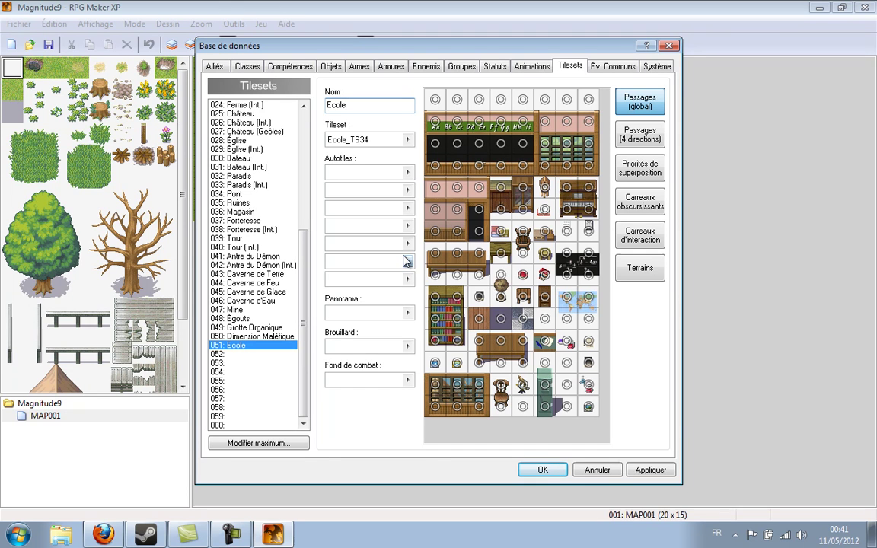
Step: Preview the sunset, mountains and ocean panoramas for the Ecole tileset without assigning any of them
left_click(407, 312)
left_click(282, 155)
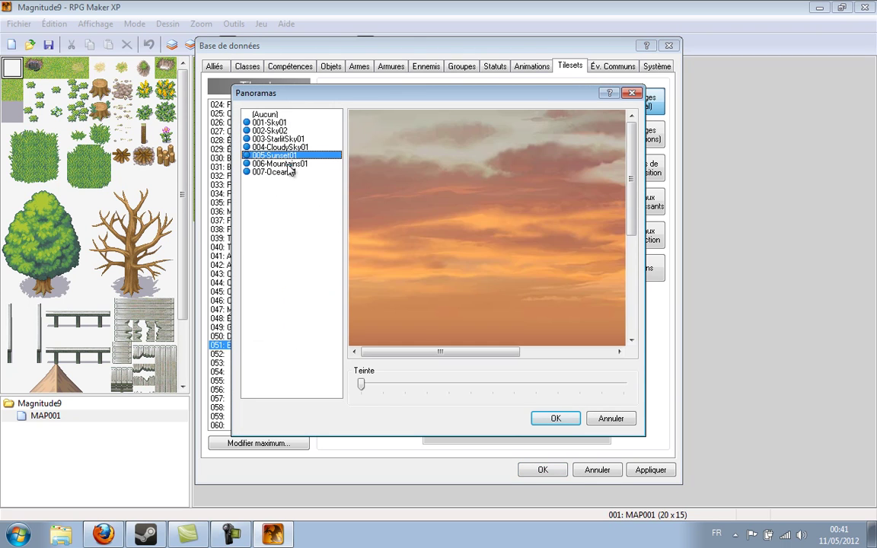
left_click(283, 163)
left_click(281, 172)
left_click(631, 94)
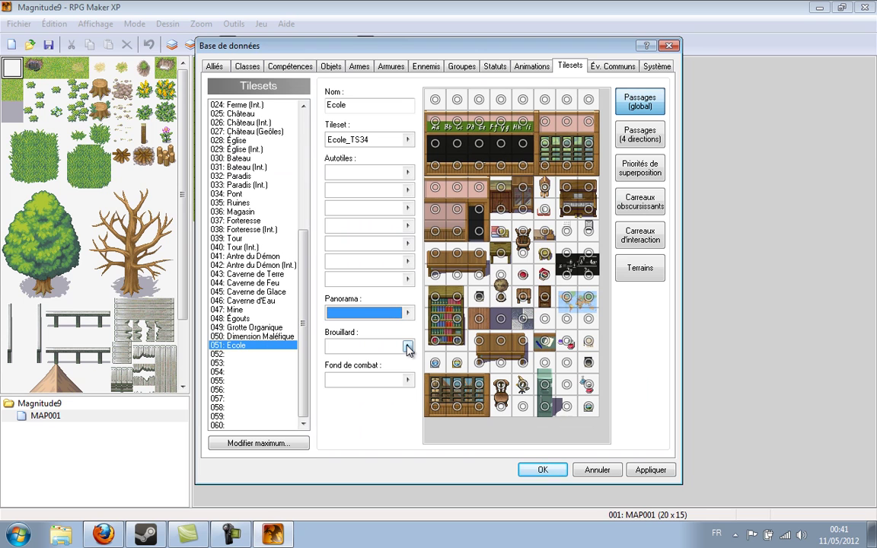
Step: Preview several battlebacks for the Ecole tileset and assign 010-CastleTown02 as its battle background
left_click(408, 380)
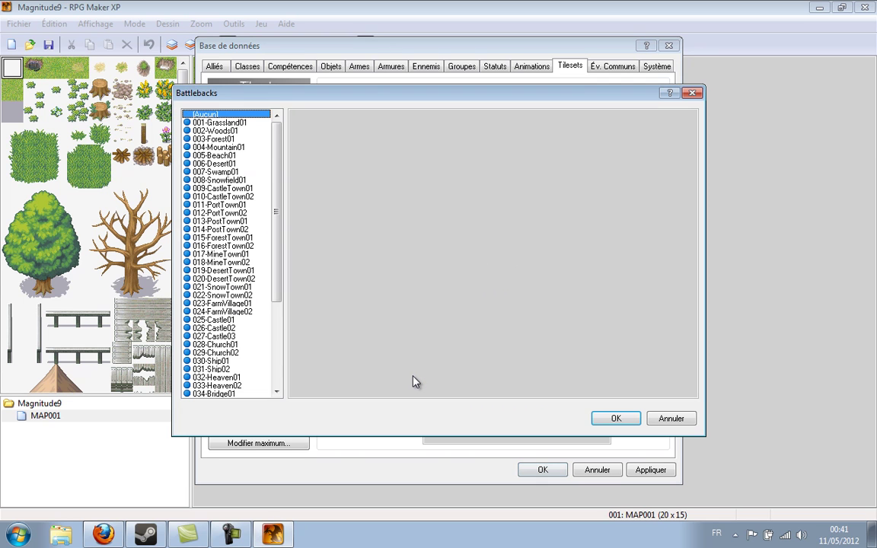
left_click(251, 237)
left_click(251, 197)
left_click(250, 181)
left_click(251, 189)
left_click(254, 195)
left_click(255, 190)
left_click(256, 196)
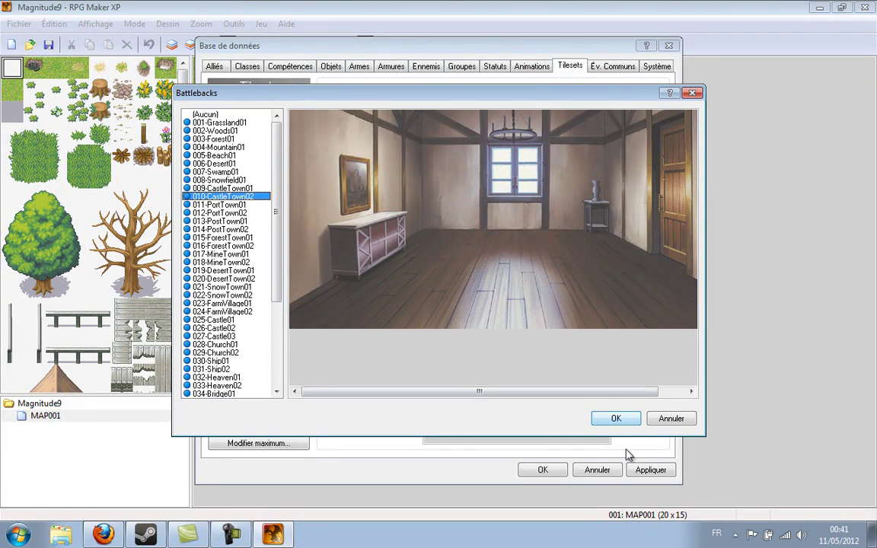
left_click(615, 419)
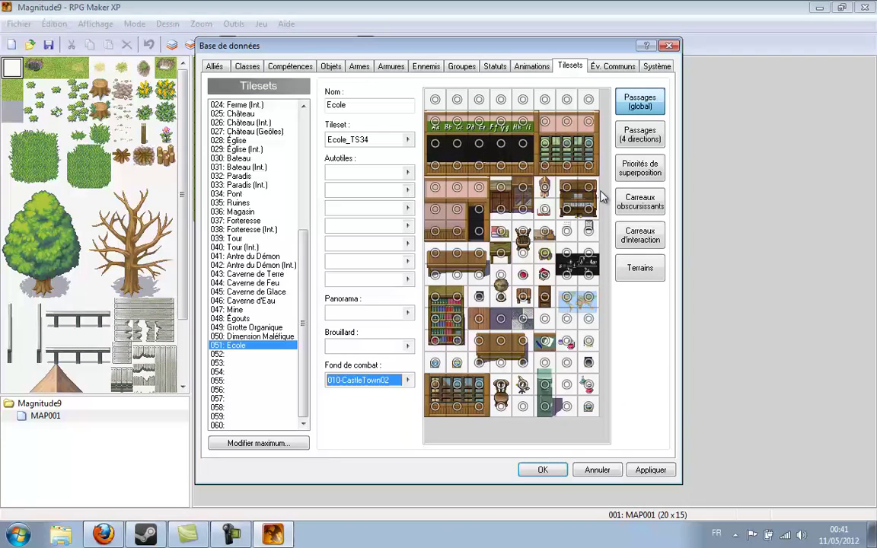
Step: Mark the blackboard wall tiles of the Ecole tileset as impassable in the global passage settings
left_click(435, 122)
left_click(435, 143)
left_click(434, 164)
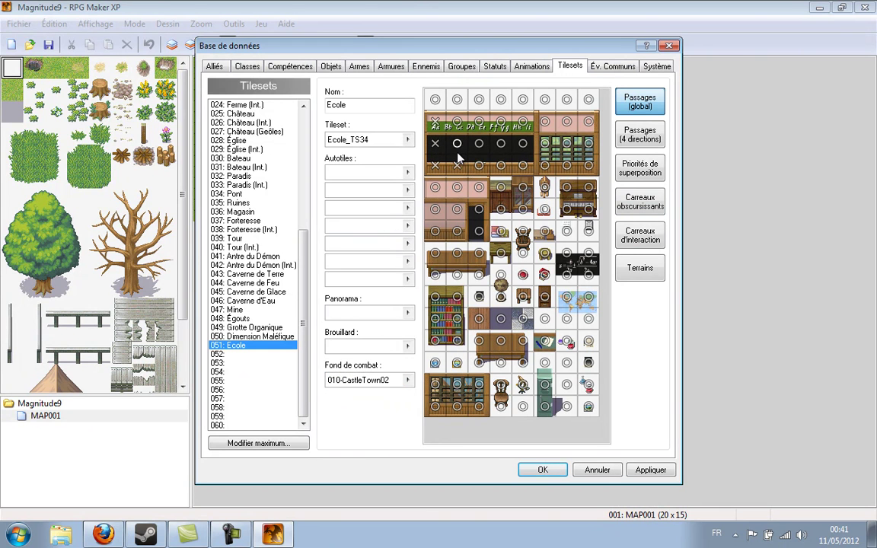
left_click(479, 121)
left_click(478, 143)
left_click(478, 164)
left_click(502, 143)
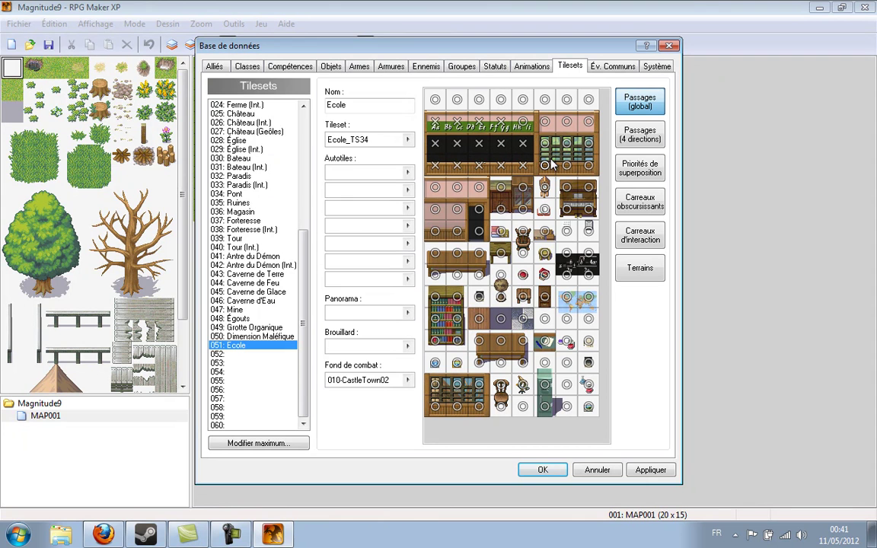
Step: Mark the windowed wall section and the last column of the blackboard wall as impassable
left_click(551, 158)
left_click(548, 143)
left_click(547, 123)
left_click(530, 124)
left_click(566, 124)
left_click(590, 140)
left_click(562, 146)
left_click(564, 169)
left_click(584, 166)
Step: Mark the four piano tiles as impassable
left_click(584, 208)
left_click(574, 210)
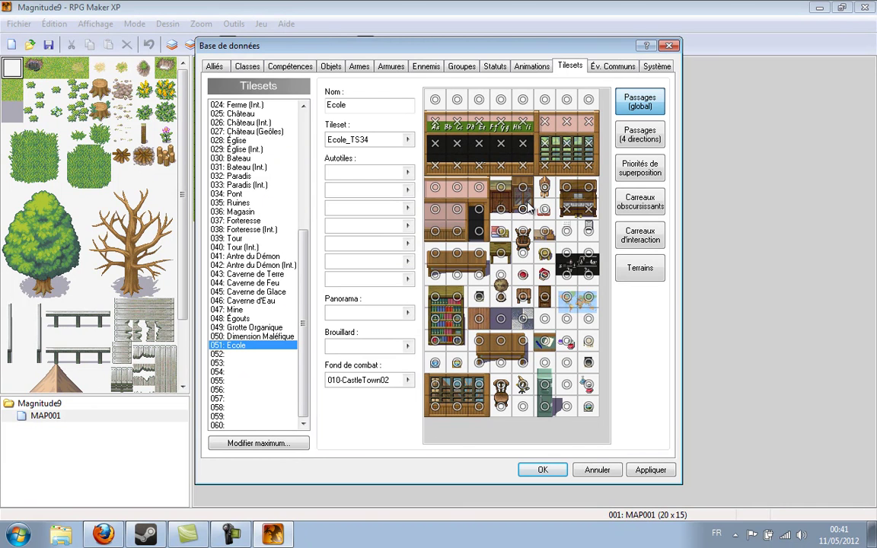
left_click(588, 187)
left_click(567, 188)
Step: Mark the pink wall section beneath the blackboard, including its dark doorway, as impassable
left_click(434, 231)
left_click(457, 210)
left_click(456, 231)
left_click(478, 232)
left_click(477, 187)
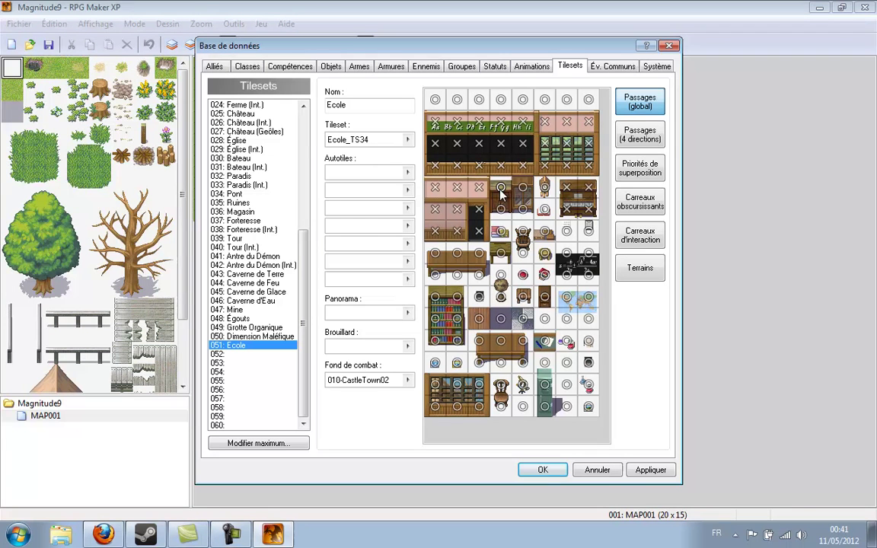
Step: Mark the two wooden cabinets, the upper long desk and the bookshelf as impassable
left_click(502, 202)
left_click(525, 194)
left_click(523, 209)
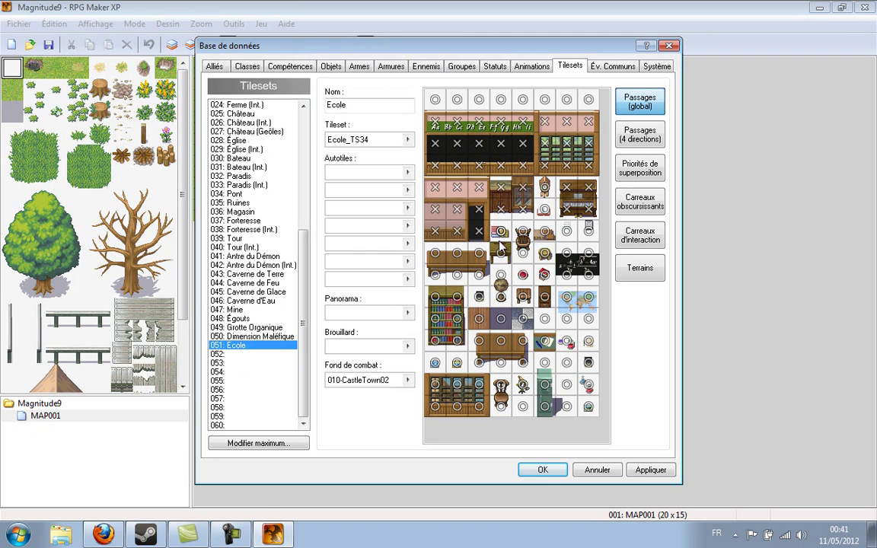
left_click(457, 253)
left_click(435, 253)
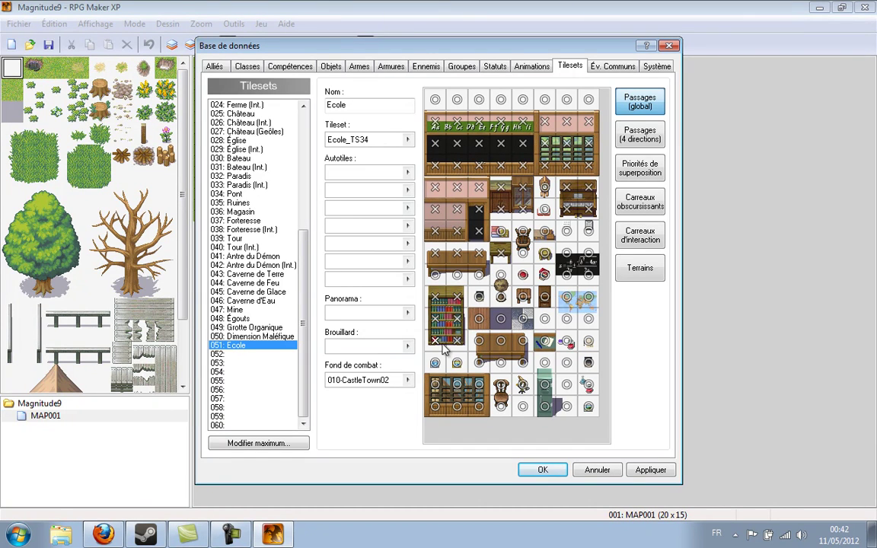
Step: Mark the glass-fronted display case and the lower long desk as impassable
left_click(436, 399)
left_click(457, 406)
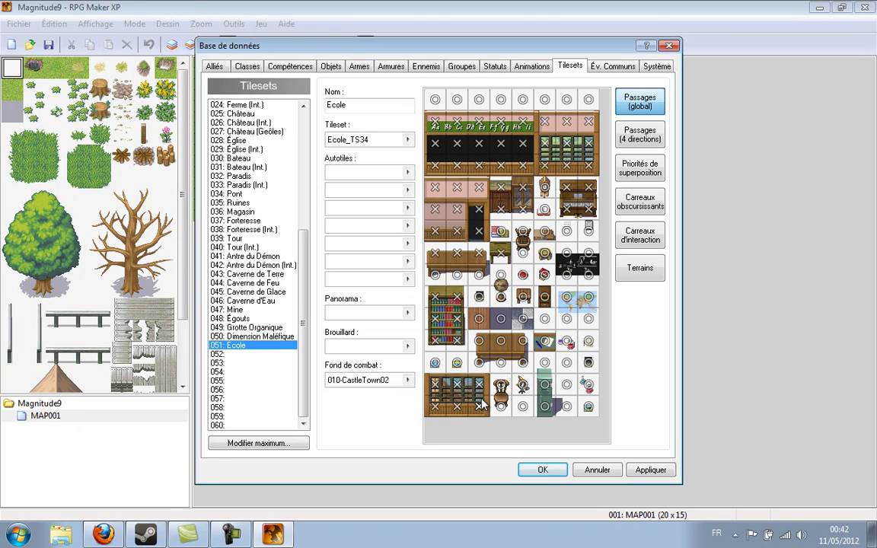
left_click(478, 340)
left_click(501, 340)
left_click(523, 341)
Step: Review the Ecole tileset's counter, bush, priority and four-direction passage settings
left_click(627, 244)
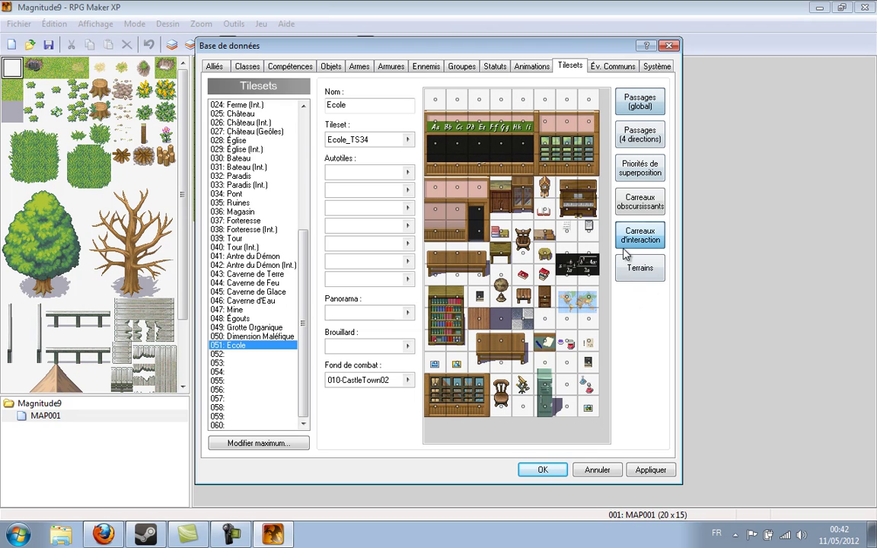
left_click(639, 204)
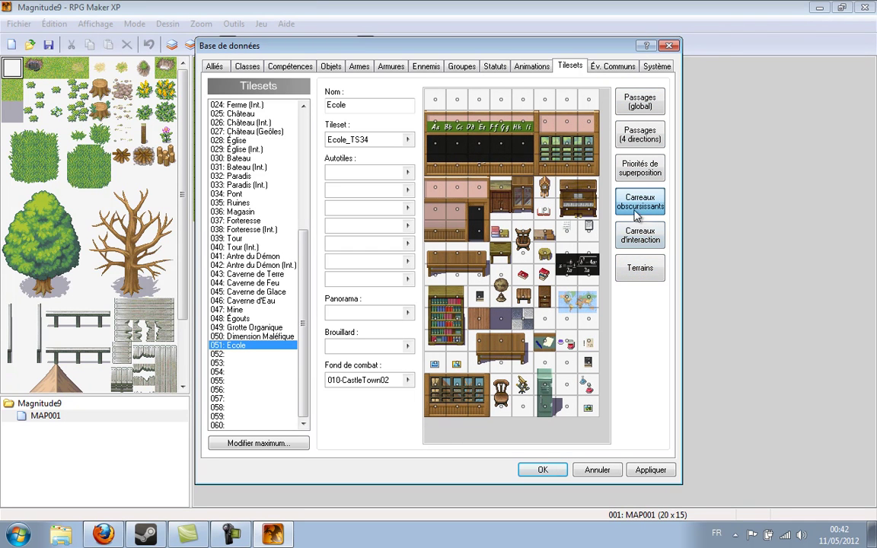
left_click(638, 168)
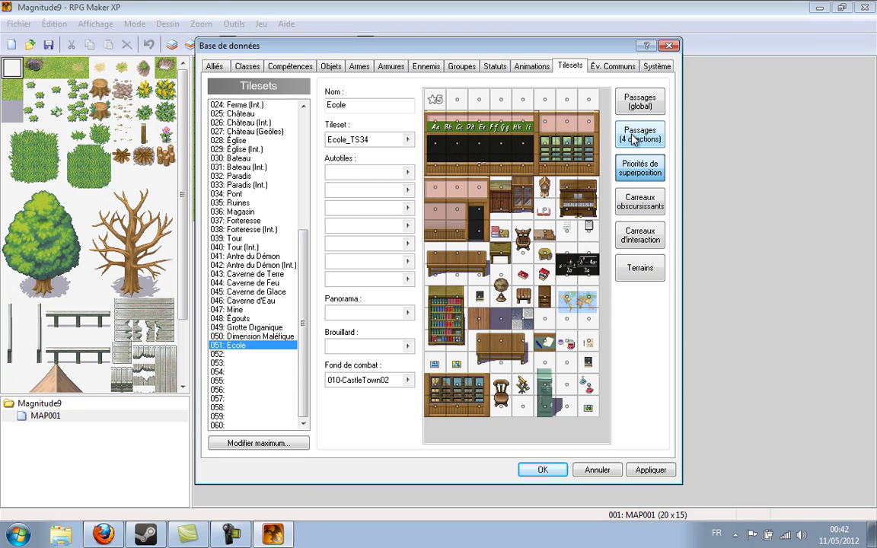
left_click(634, 138)
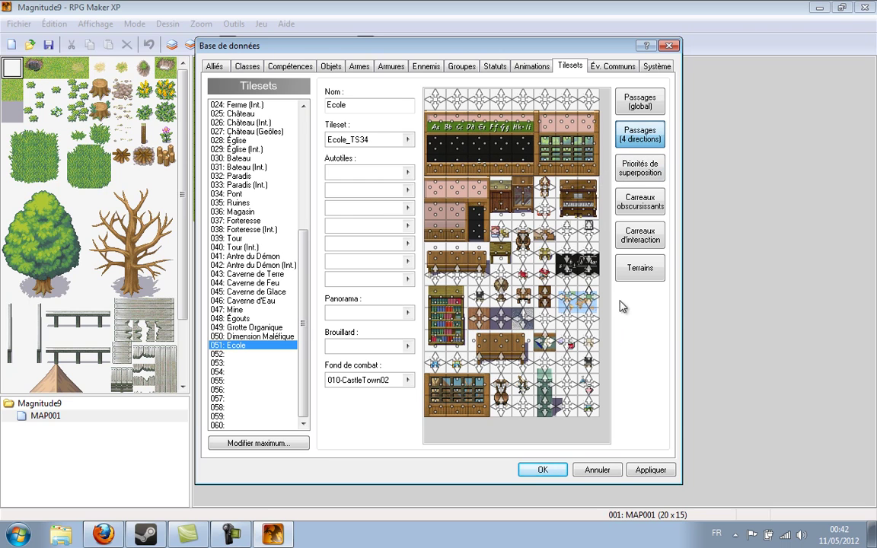
Step: Make the dark doorway tiles in the pink wall passable, apply the tileset changes and close the database
left_click(644, 107)
left_click(636, 133)
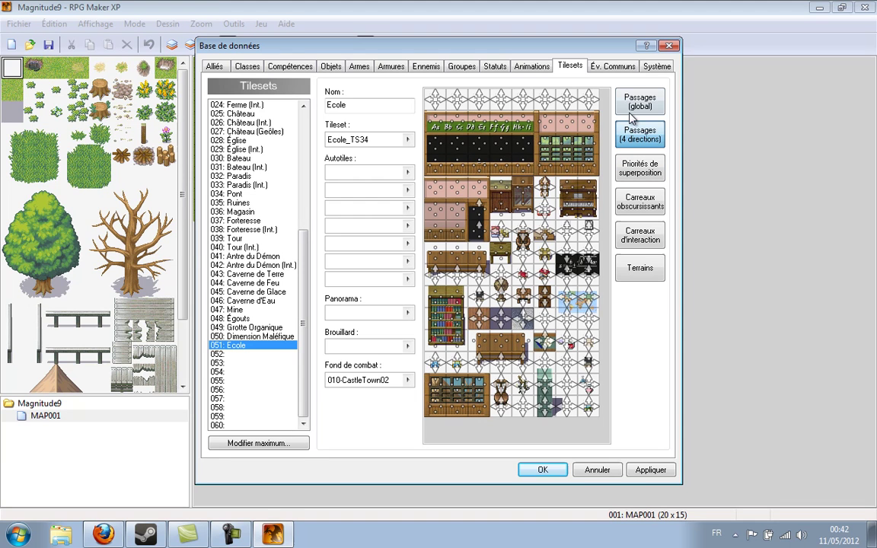
left_click(634, 106)
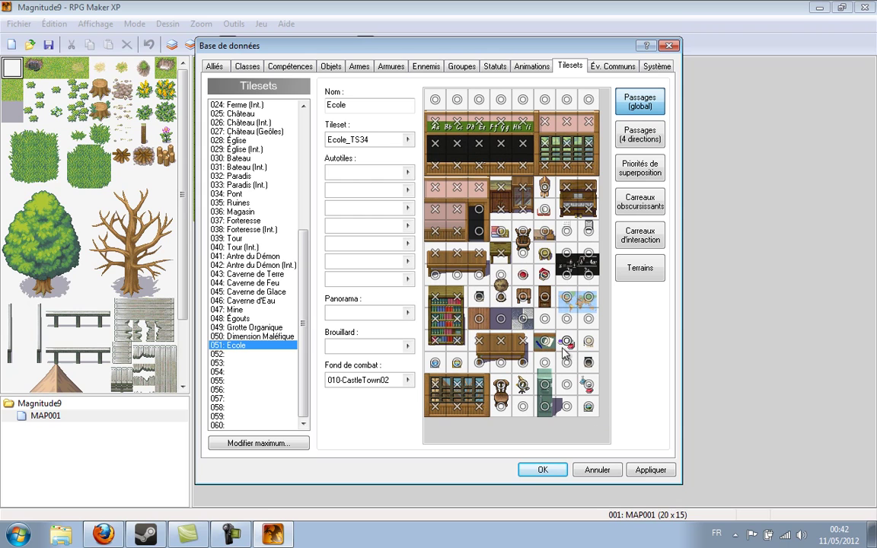
left_click(650, 470)
left_click(542, 470)
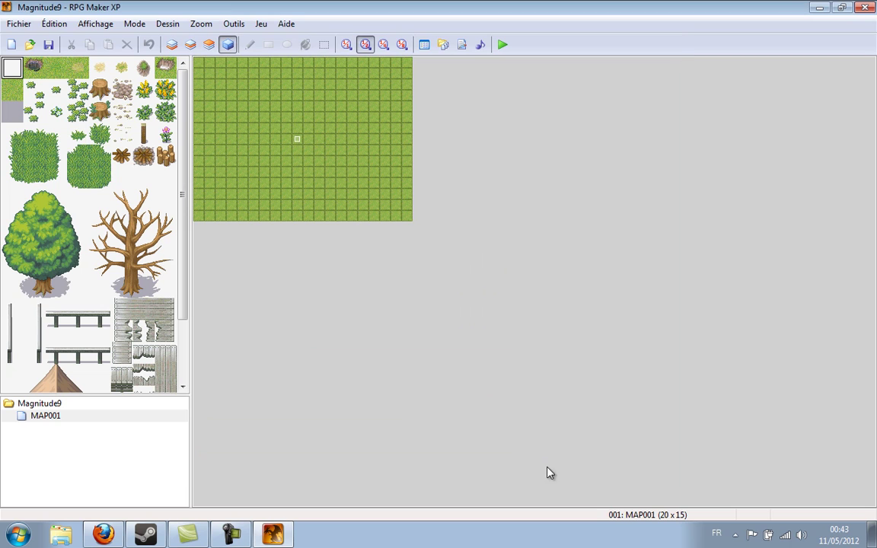
Step: Change the tileset of MAP001 to 051: Ecole in the map properties
double_click(115, 416)
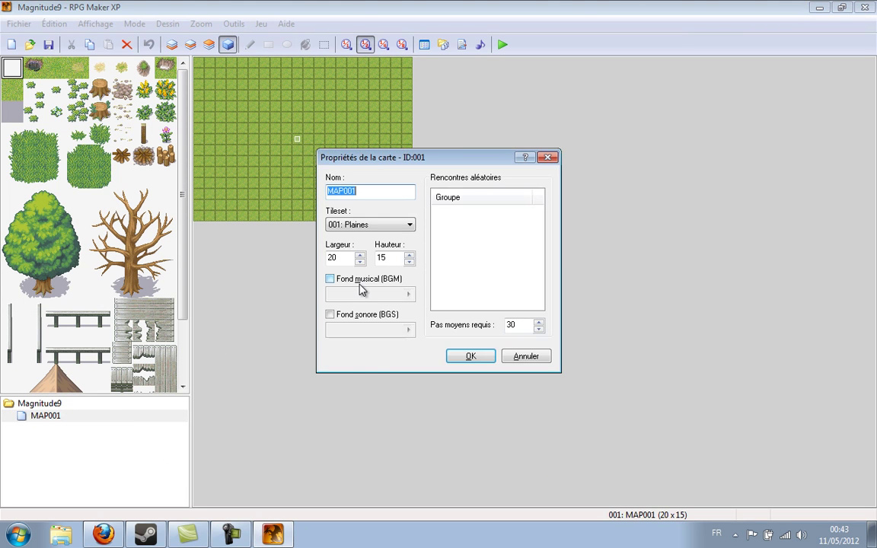
left_click(369, 224)
scroll(401, 392, "down", 10)
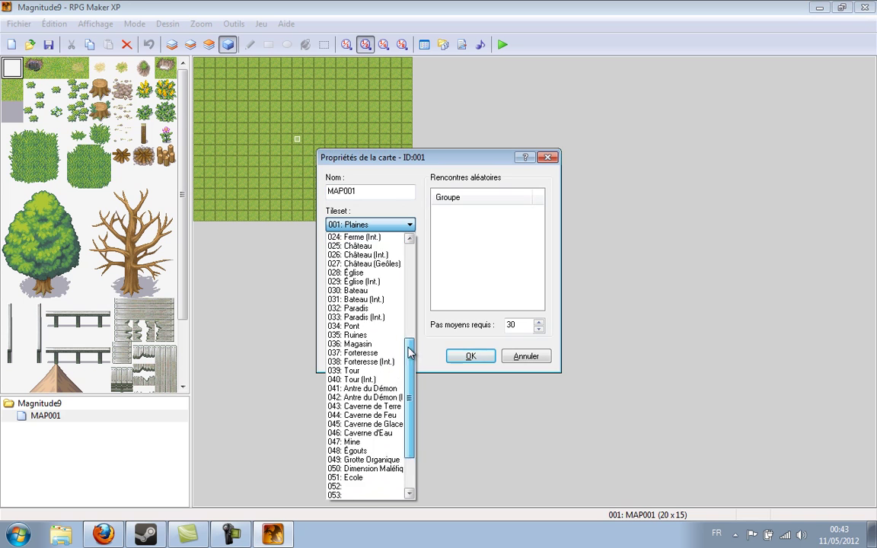
left_click(355, 415)
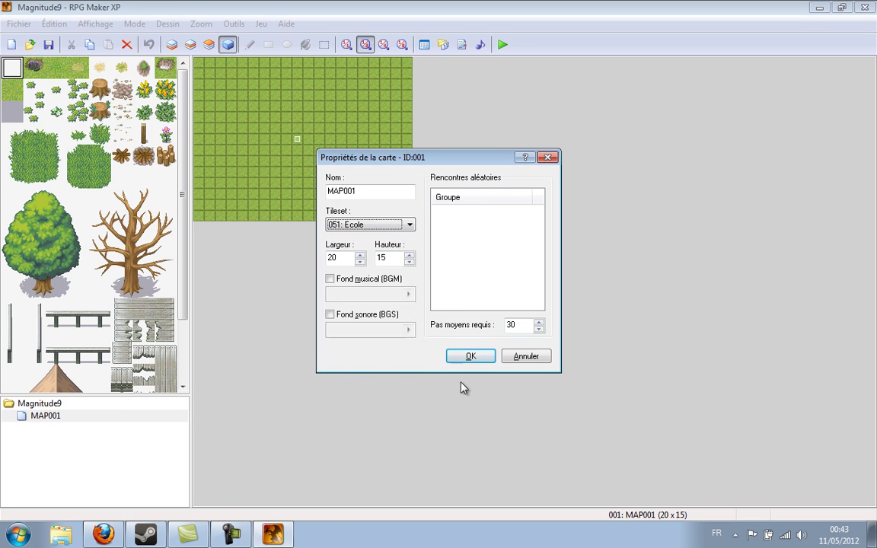
left_click(472, 357)
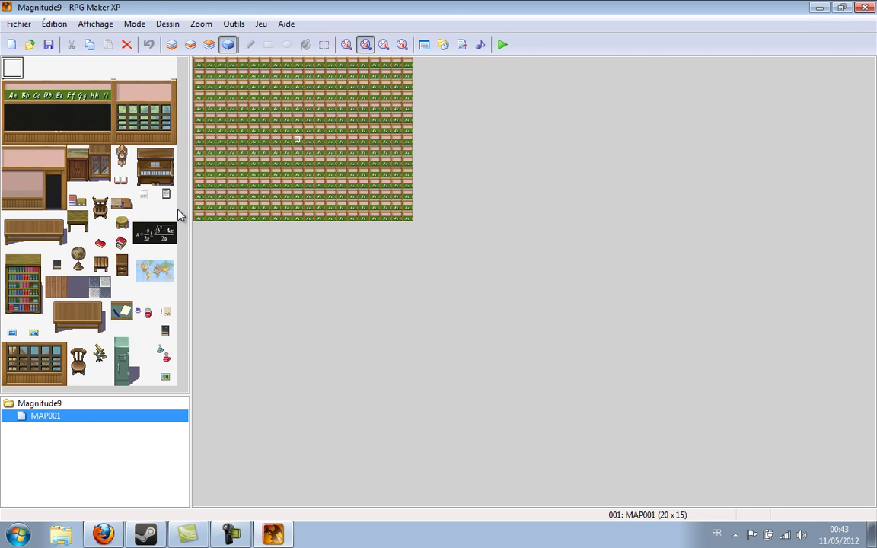
Step: Cover the whole map on the lowest layer with the brown wooden floor tile using a filled rectangle
left_click(61, 284)
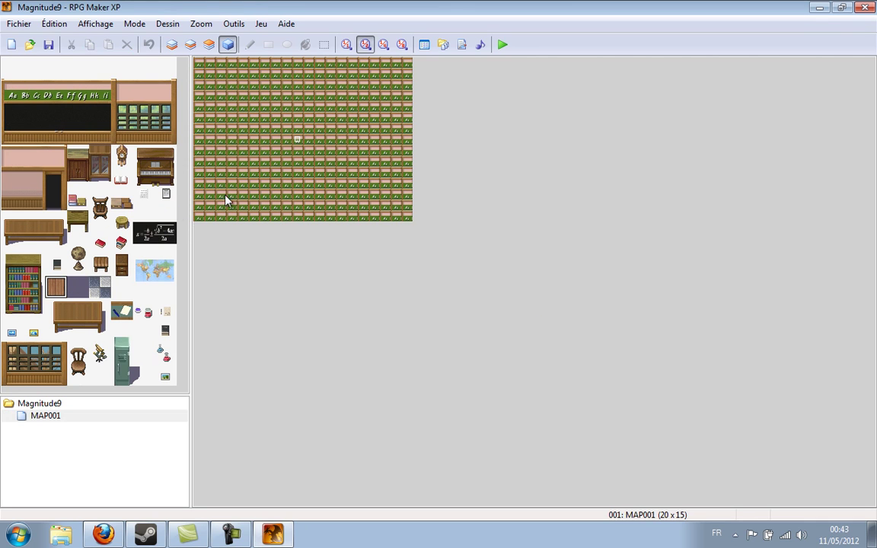
left_click(172, 44)
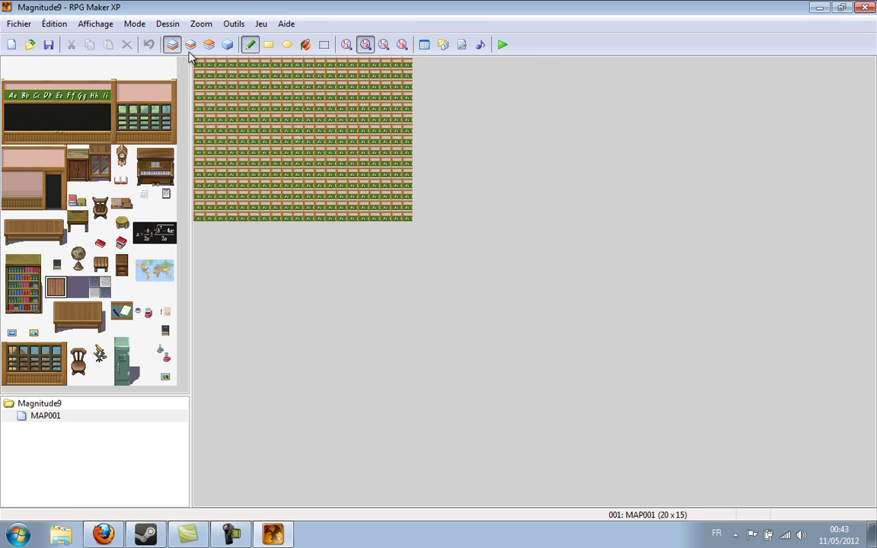
left_click_drag(203, 69, 411, 218)
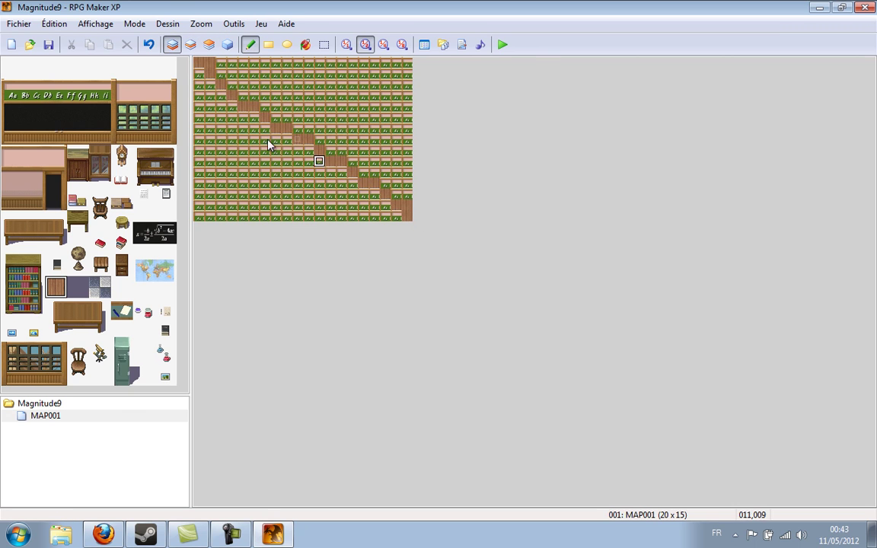
left_click(269, 44)
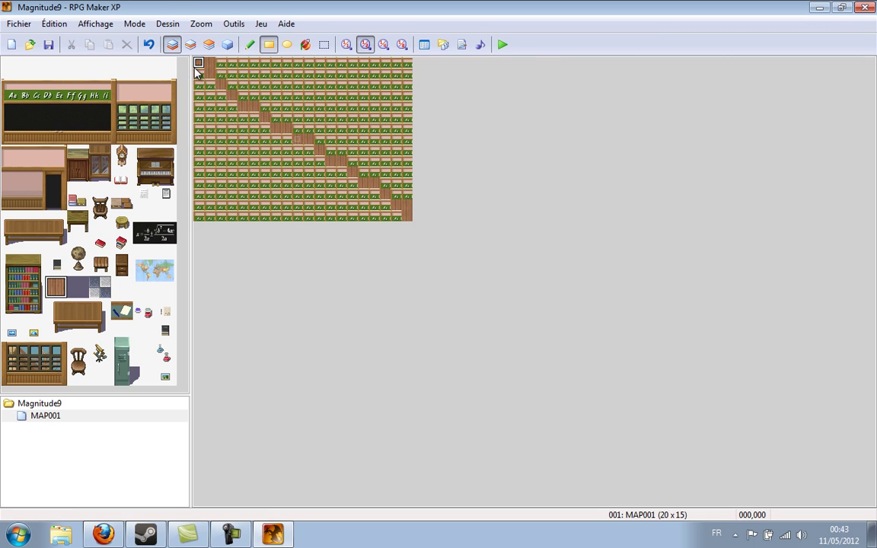
left_click_drag(198, 67, 411, 226)
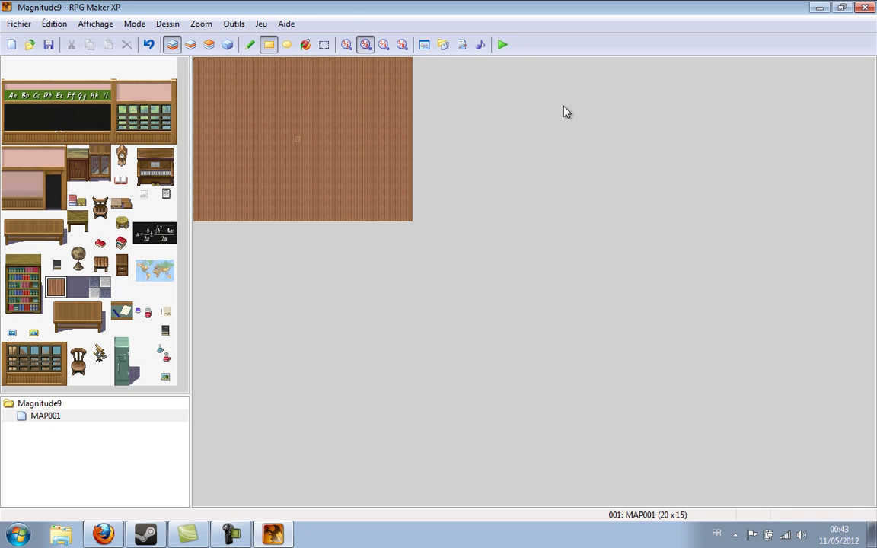
Step: In the resource manager, start importing tori_gaku_f_05b from the Ressoruces Magnitude 9 folder into Graphics/Characters
left_click(443, 45)
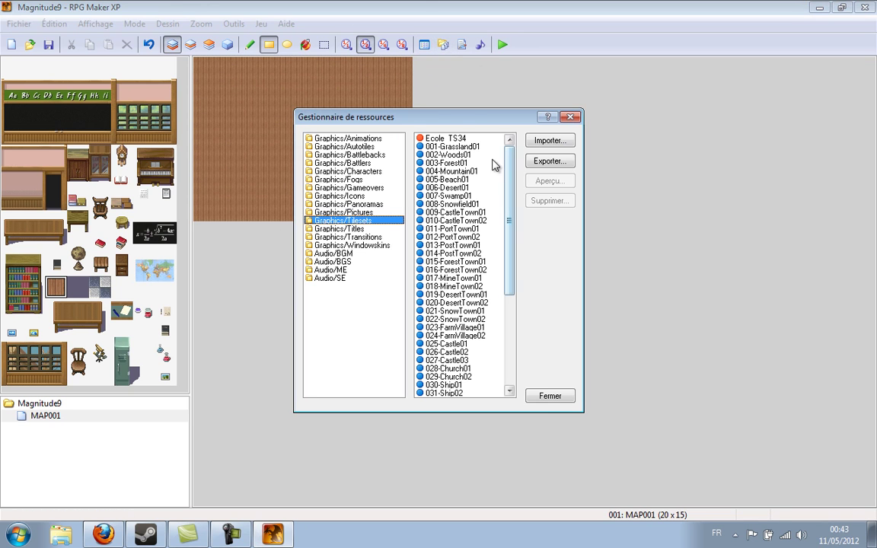
left_click(349, 172)
left_click(548, 141)
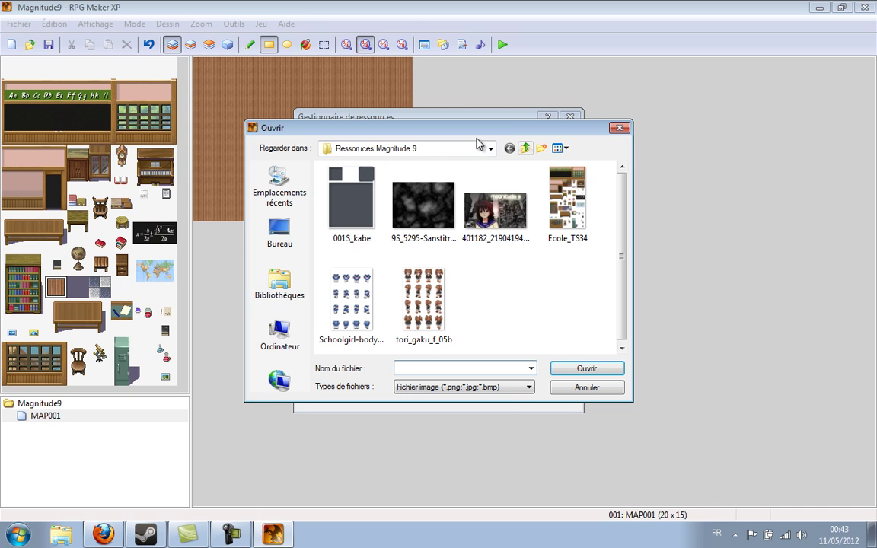
left_click(438, 280)
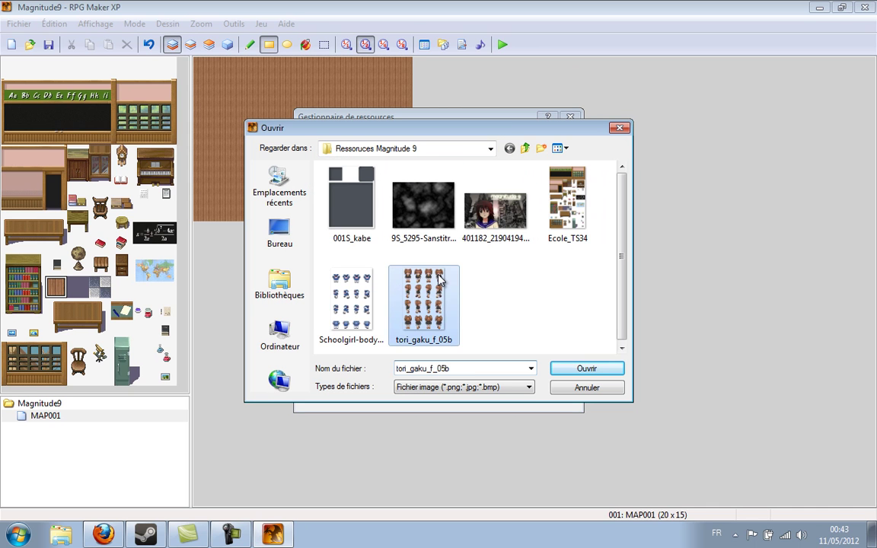
double_click(423, 295)
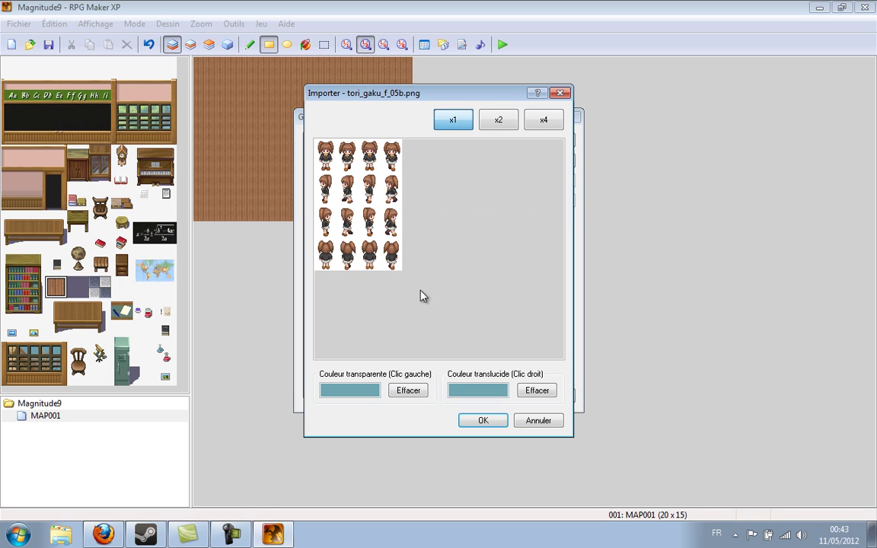
Step: Clear the character sheet's transparent and translucent colours, complete the import and close the resource manager
left_click(408, 389)
left_click(537, 390)
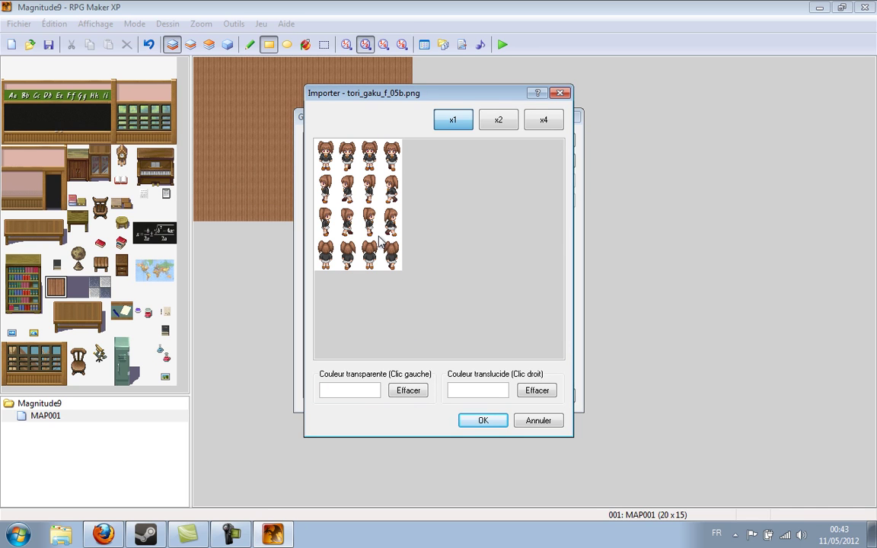
left_click(493, 422)
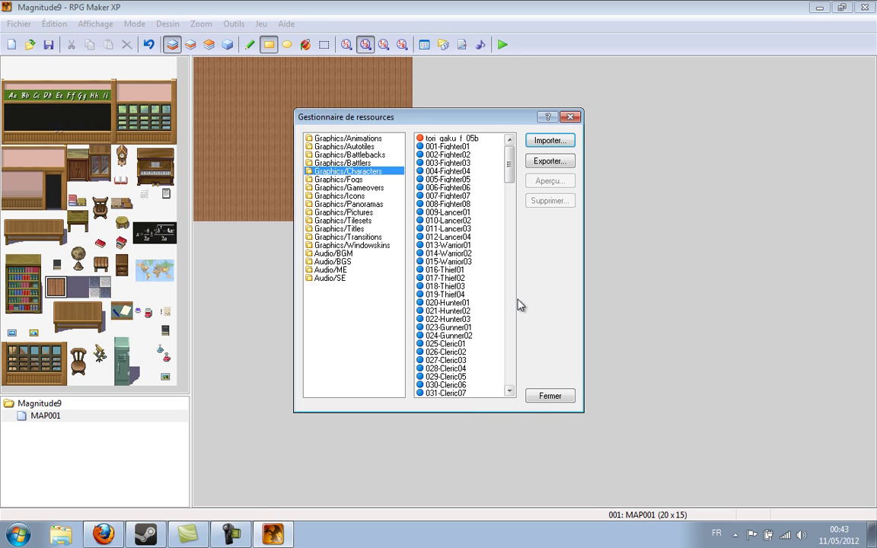
left_click(567, 119)
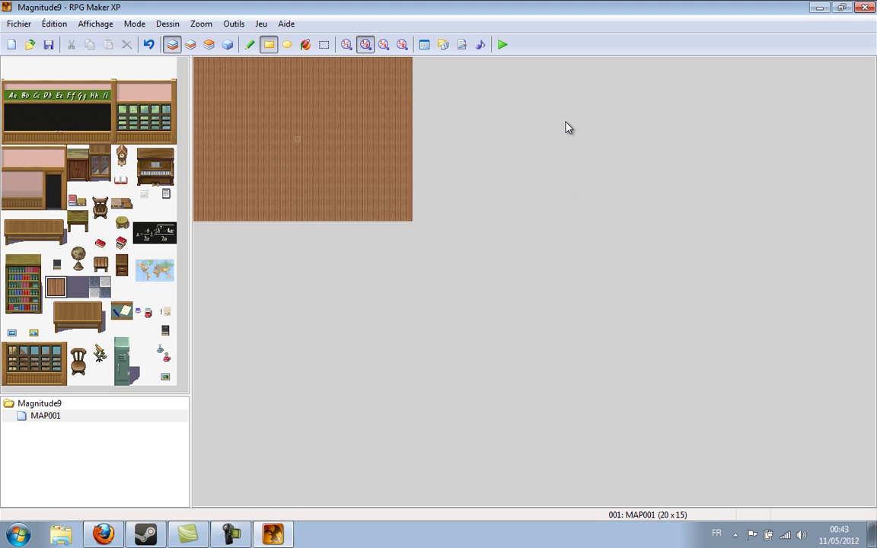
Step: In the database, choose tori_gaku_f_05b as the map appearance of ally 001: Arshes
left_click(424, 44)
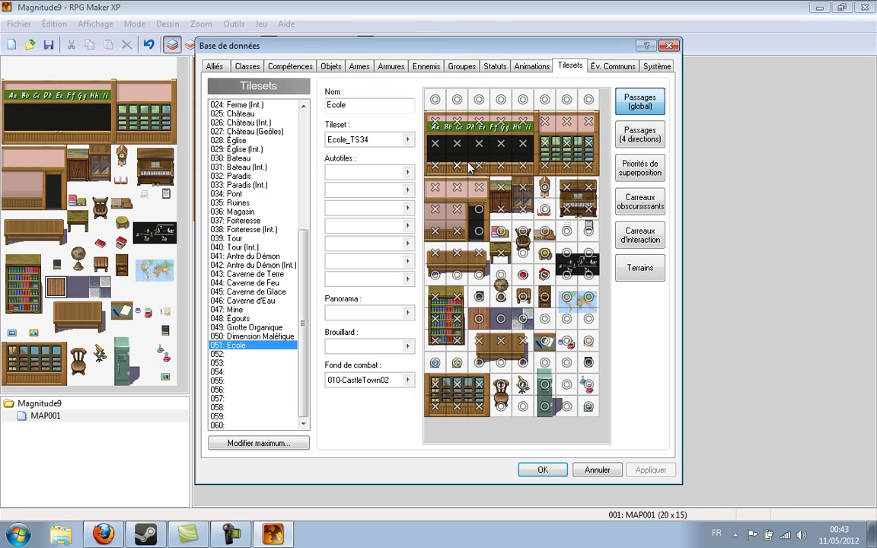
left_click(216, 67)
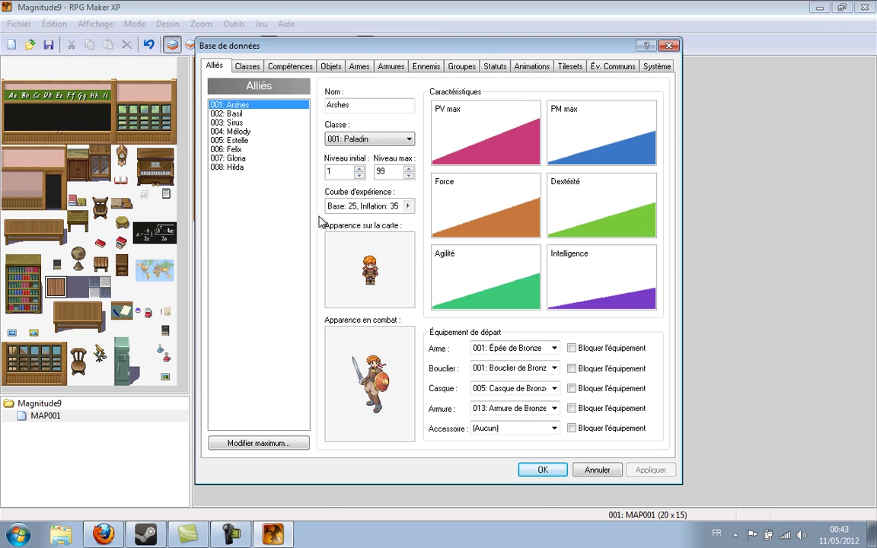
double_click(377, 267)
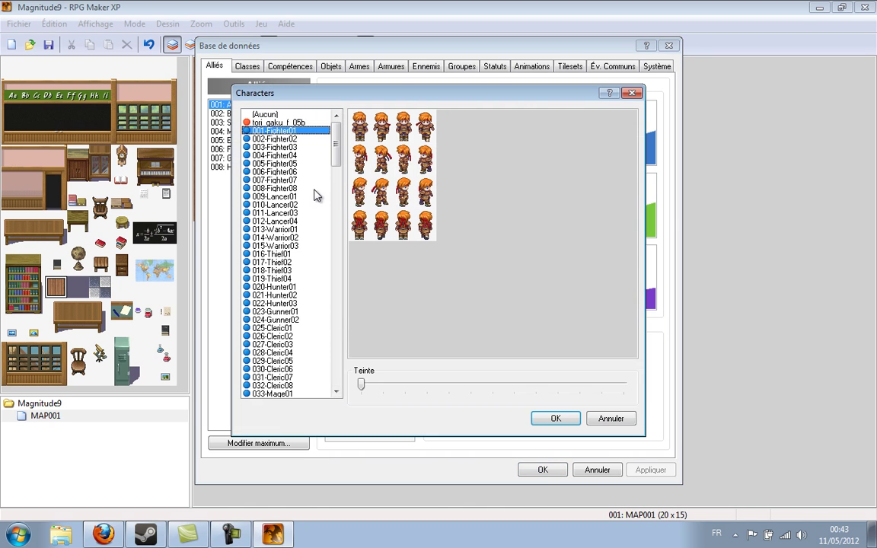
left_click(288, 122)
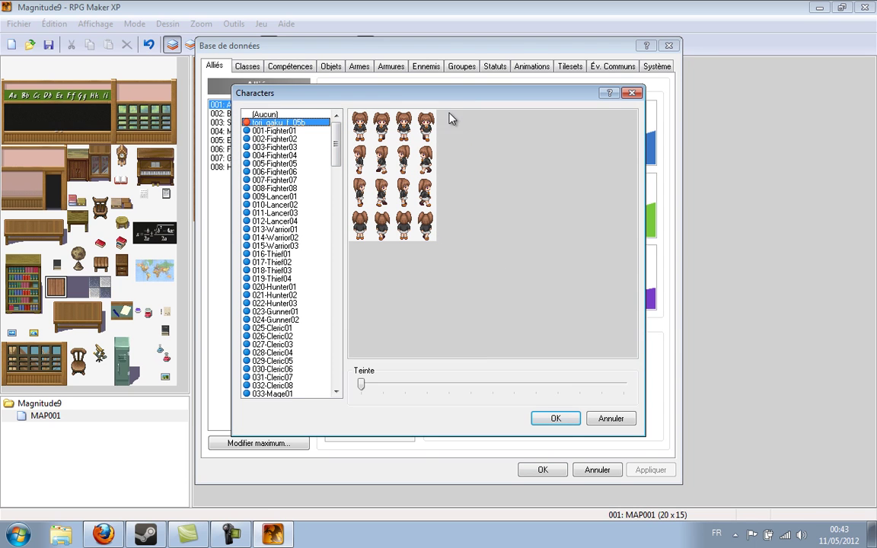
left_click_drag(294, 142, 289, 214)
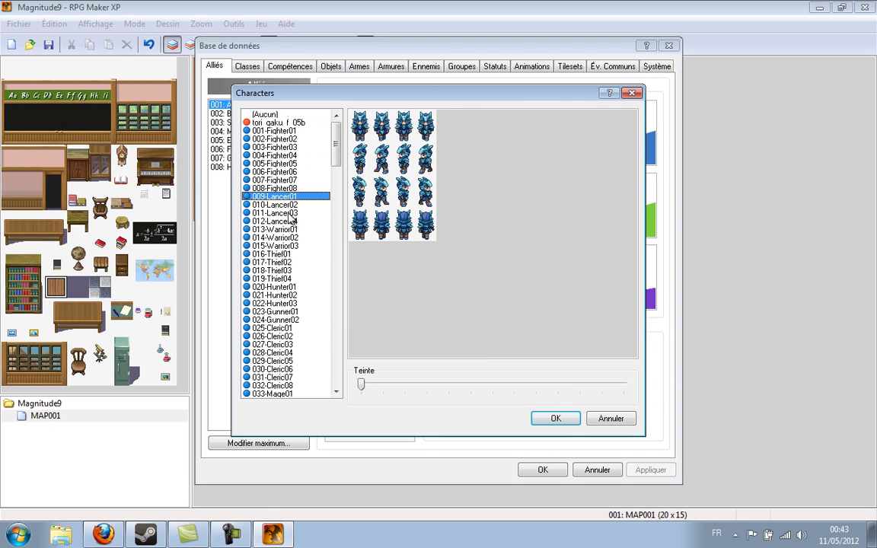
left_click_drag(285, 262, 289, 123)
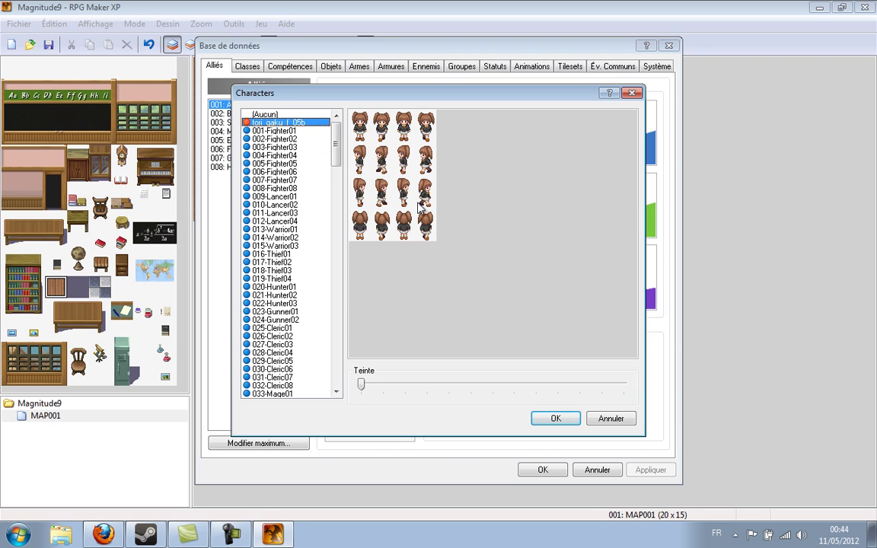
Step: Shift the hue of Arshes's map sprite to purple, apply the change and close the database
left_click_drag(362, 385, 565, 399)
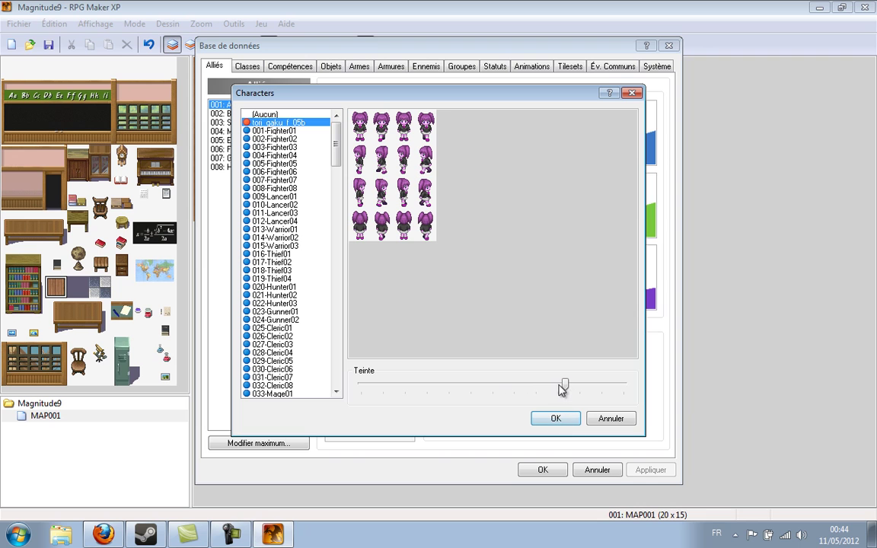
left_click(560, 420)
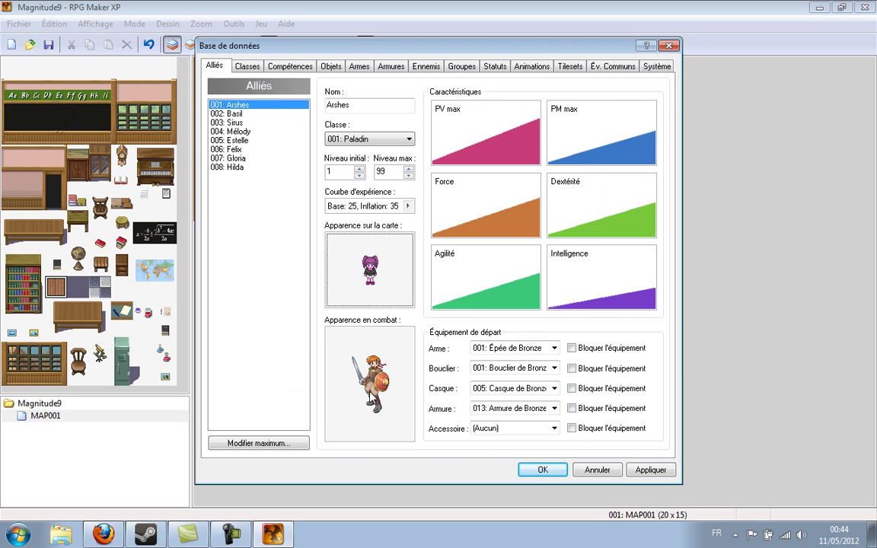
left_click(373, 386)
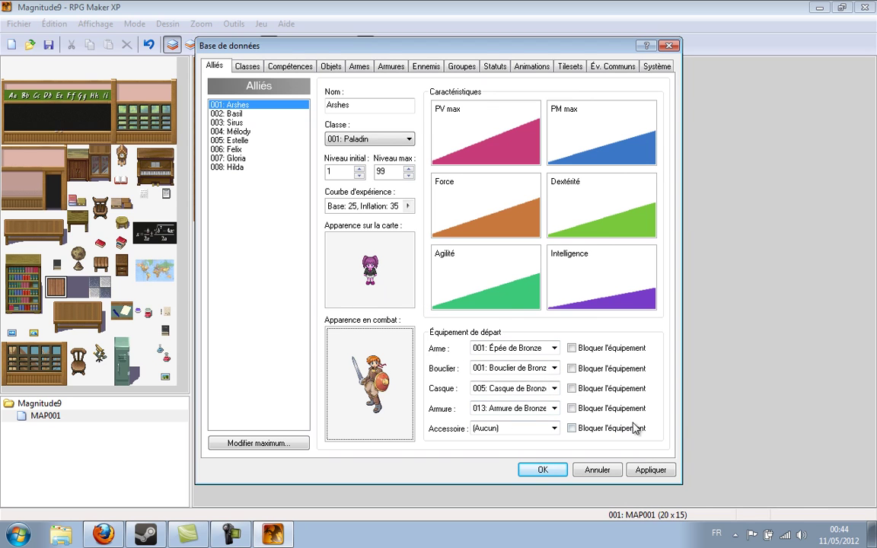
left_click(645, 469)
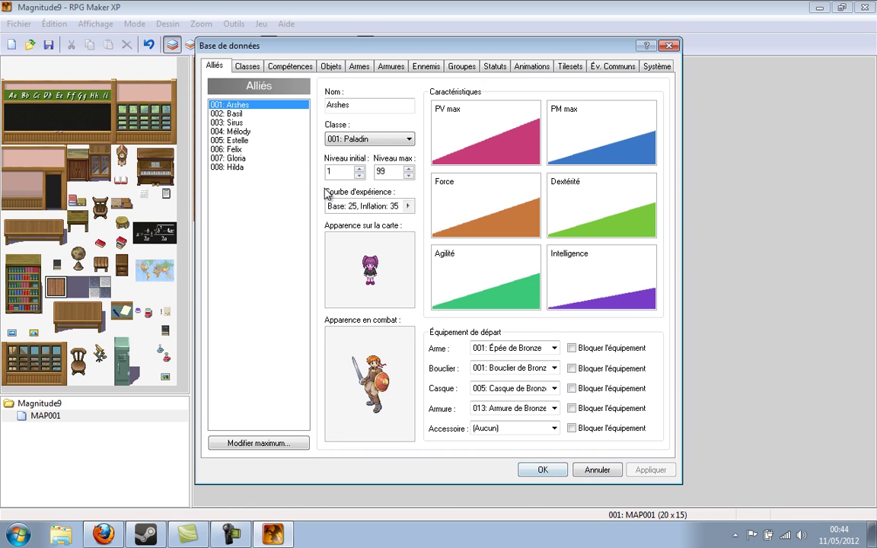
left_click(301, 141)
left_click(298, 122)
left_click(300, 105)
left_click(541, 469)
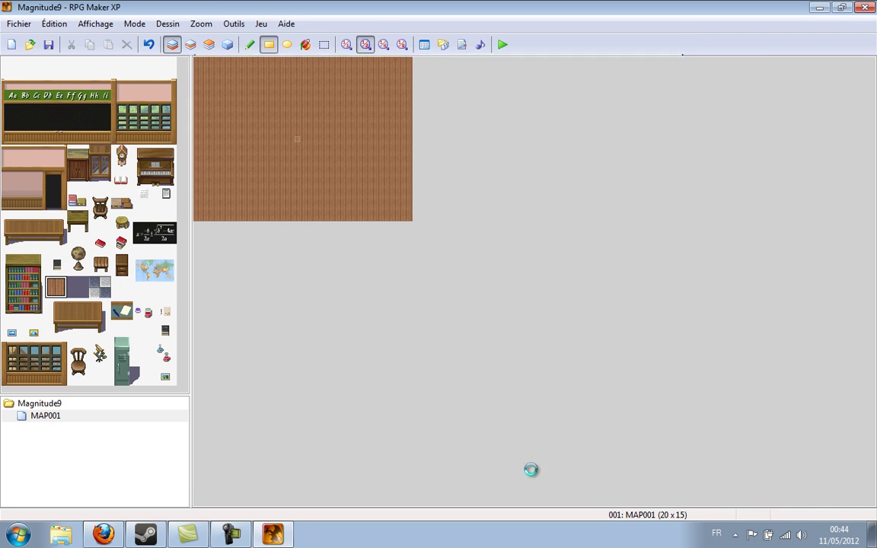
Step: Create an event at tile 004,003 of MAP001 using the front-facing tori_gaku_f_05b sprite as its appearance
left_click(227, 44)
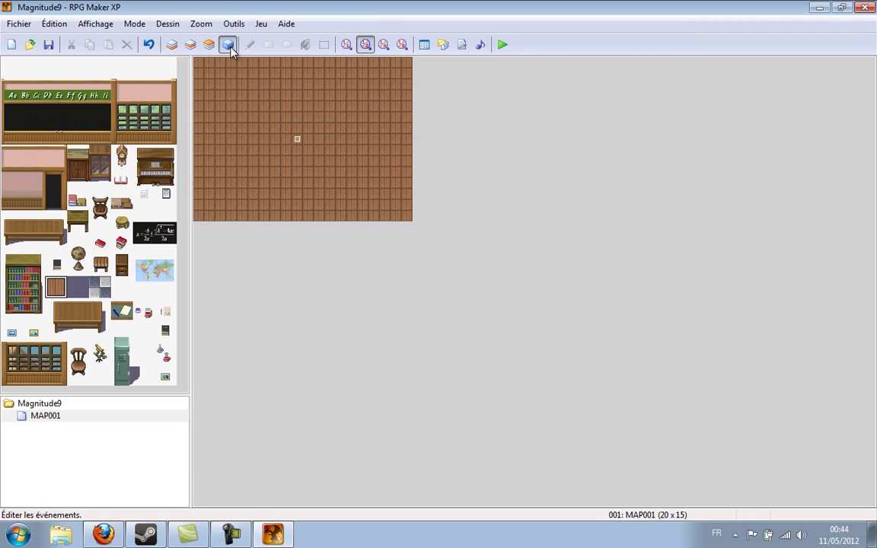
double_click(245, 101)
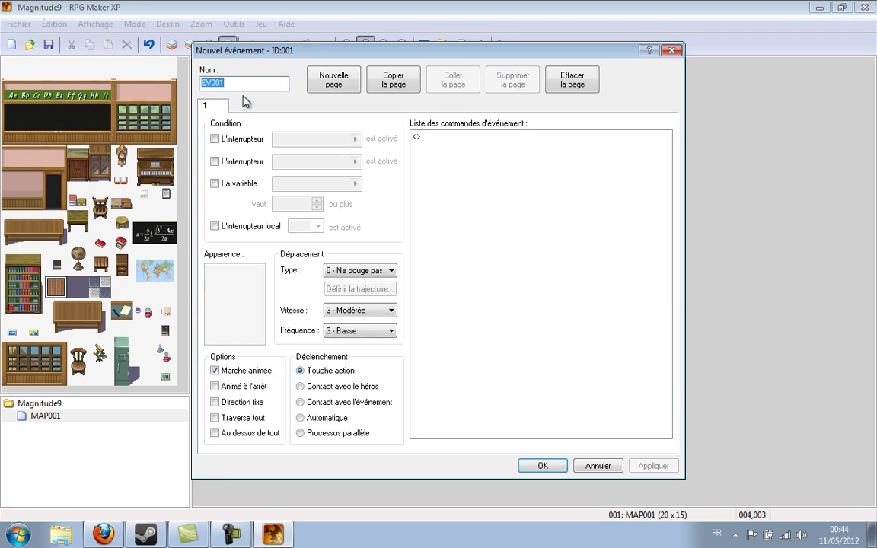
double_click(234, 304)
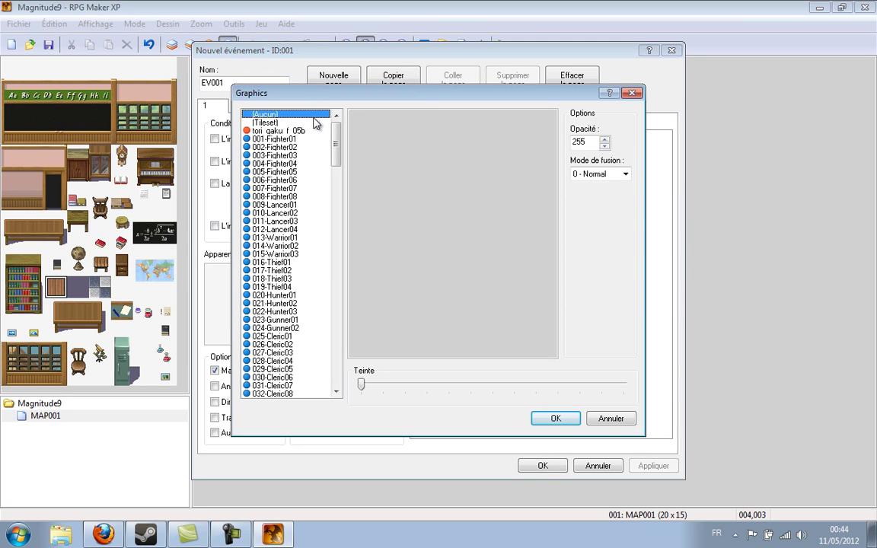
left_click(293, 147)
left_click(312, 122)
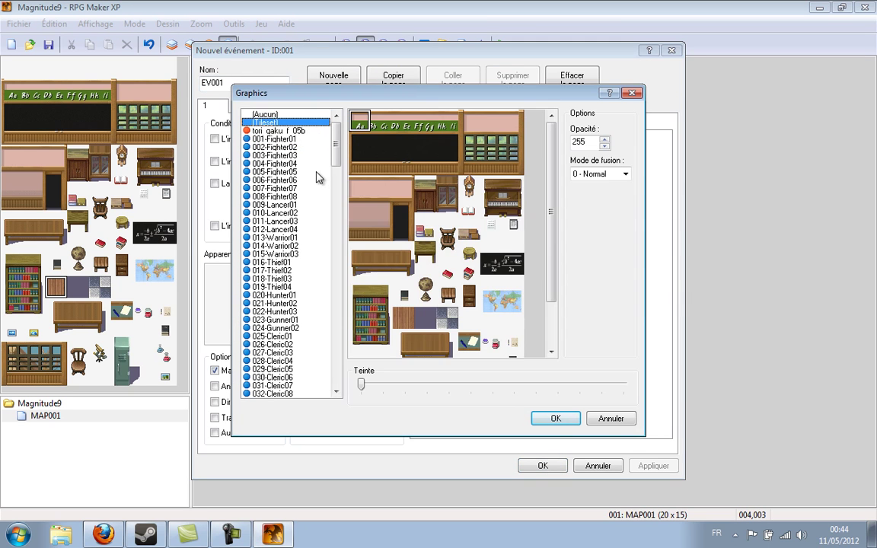
left_click(307, 130)
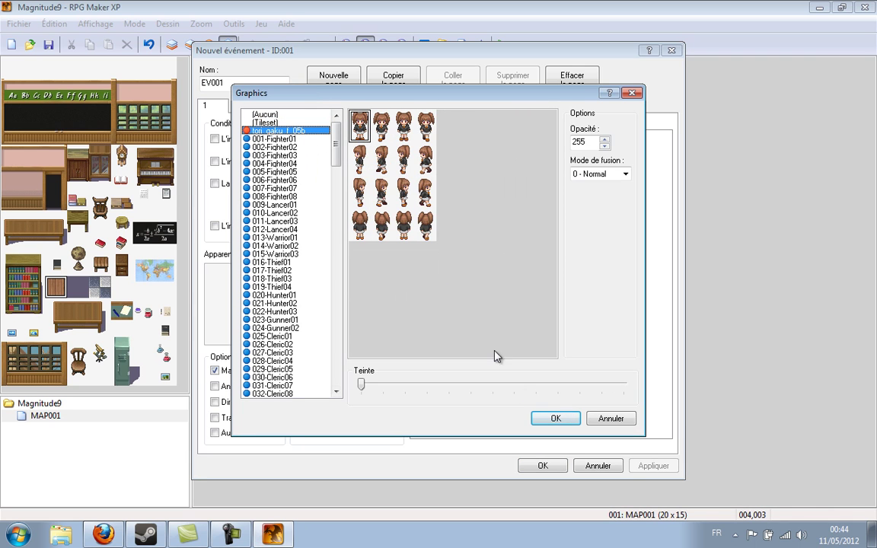
left_click(537, 418)
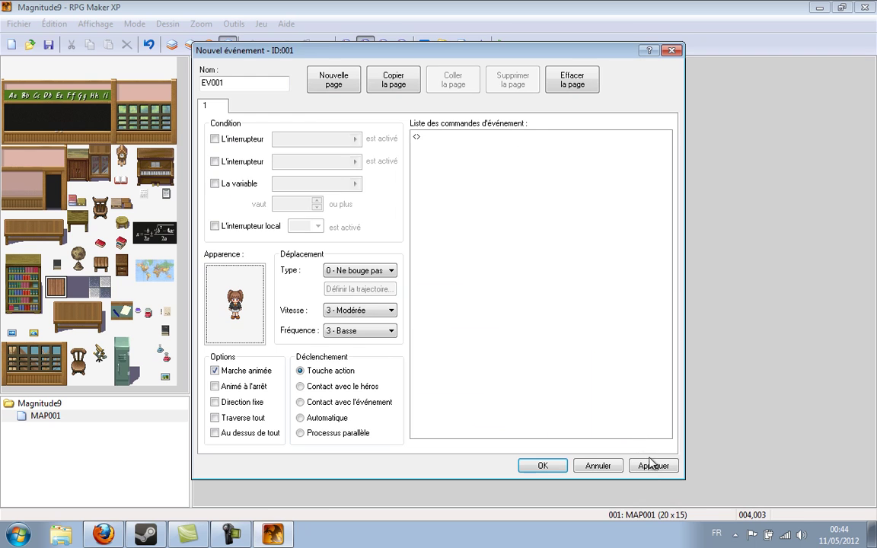
left_click(565, 465)
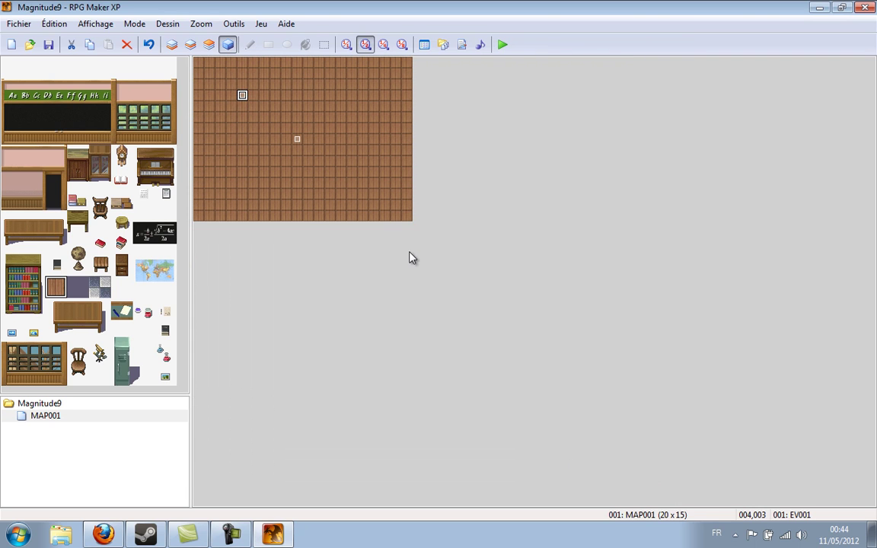
left_click(395, 172)
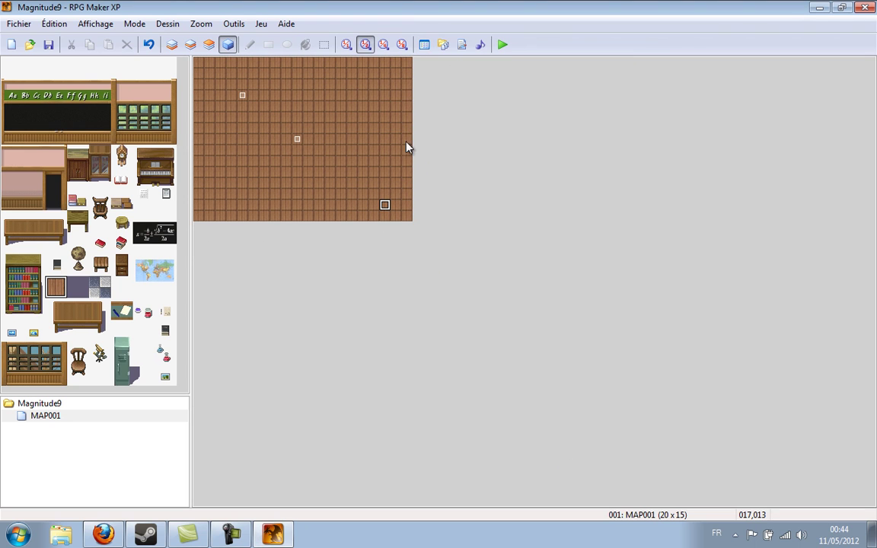
Step: Examine the resource manager's graphics categories, including Tilesets, Windowskins, Animations, Panoramas and Icons
left_click(443, 44)
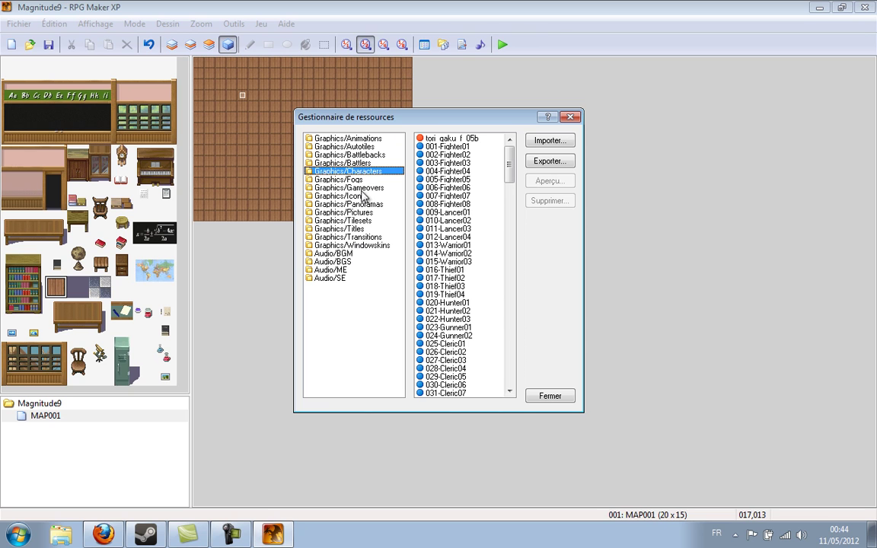
left_click(359, 220)
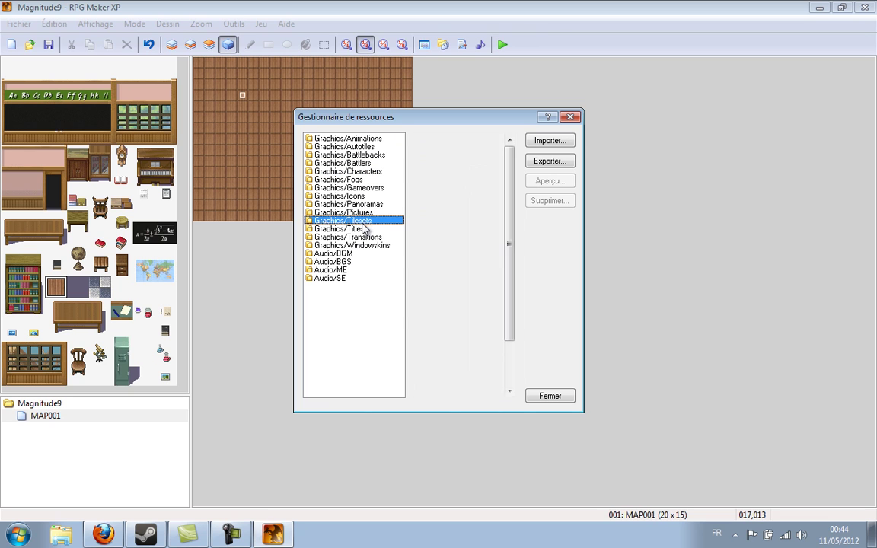
left_click(361, 246)
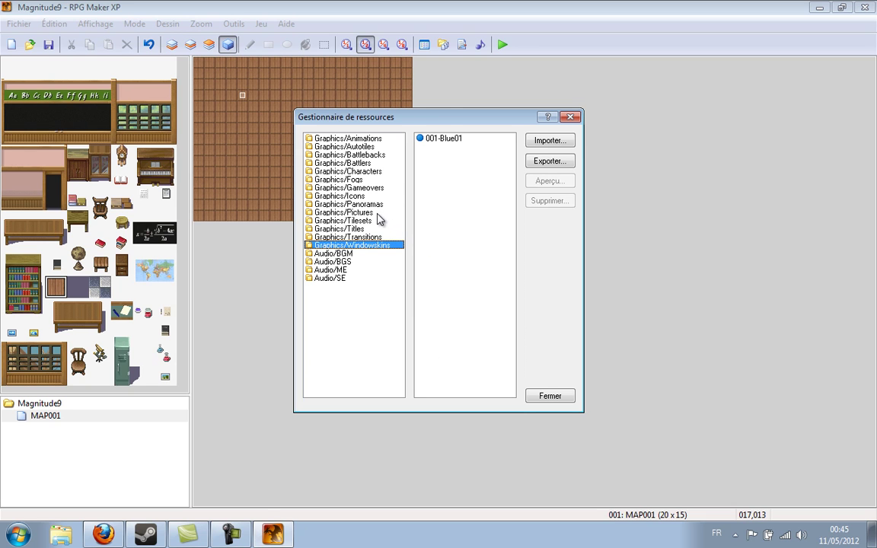
left_click(376, 220)
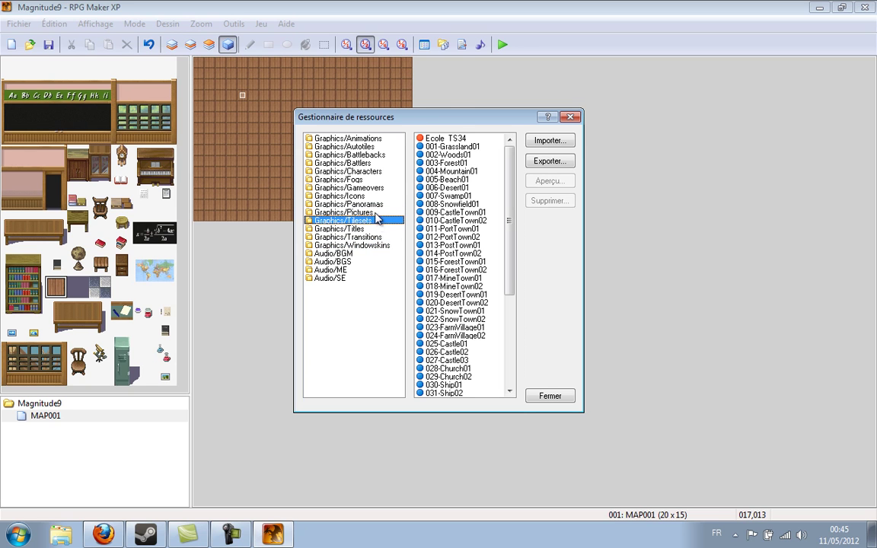
left_click(376, 140)
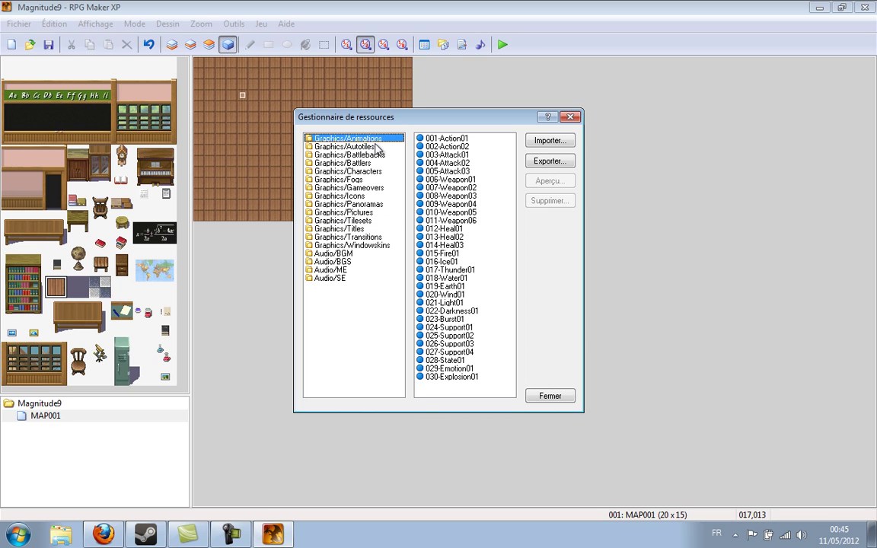
left_click(367, 210)
left_click(367, 198)
left_click(367, 203)
left_click(366, 189)
left_click(366, 205)
left_click(365, 197)
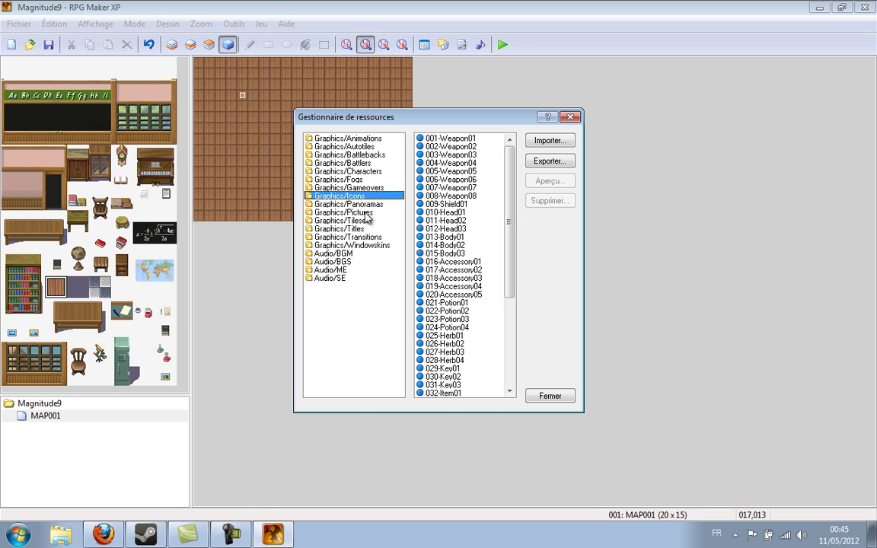
Step: Import the anime girl picture whose name starts with 401182 into Graphics/Titles and close the resource manager
left_click(329, 228)
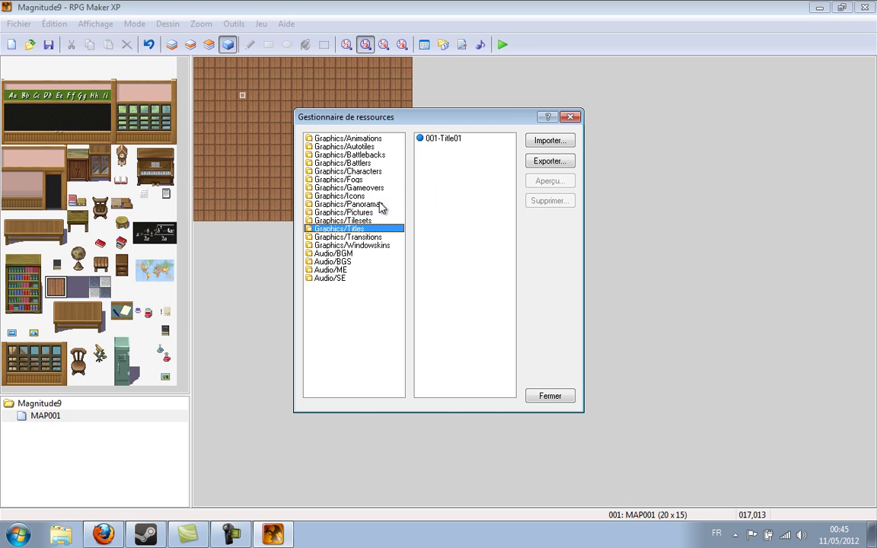
left_click(550, 142)
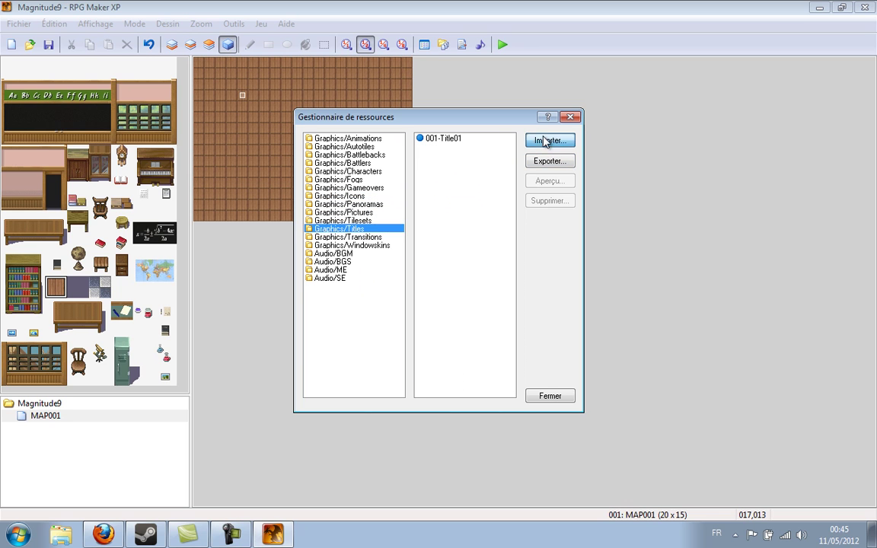
left_click(496, 223)
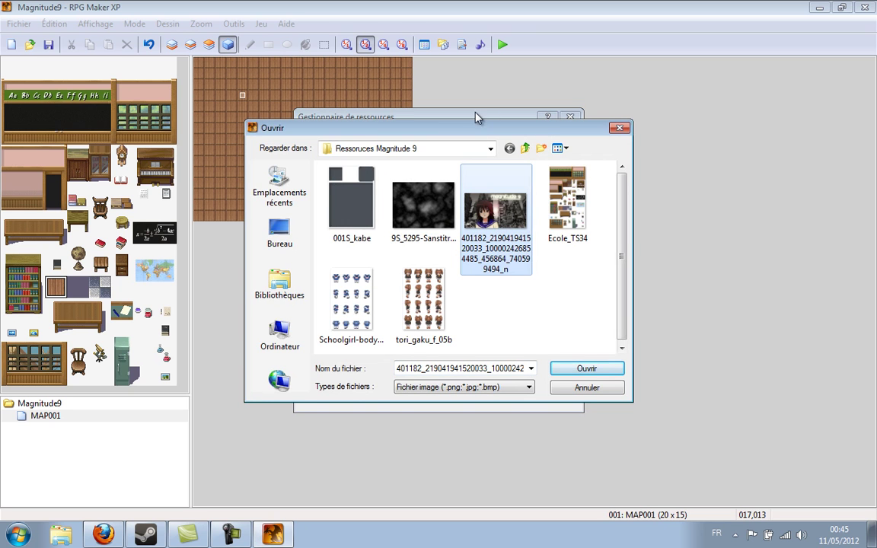
left_click(584, 369)
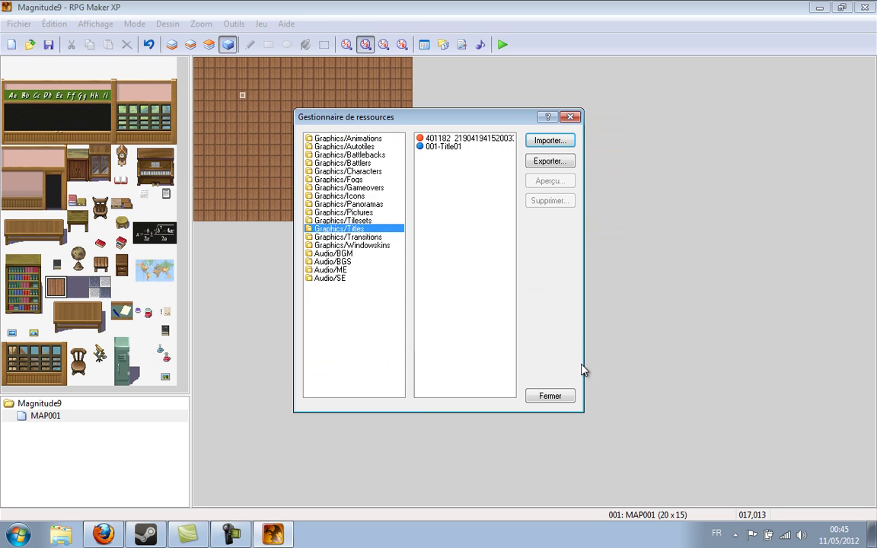
left_click(549, 395)
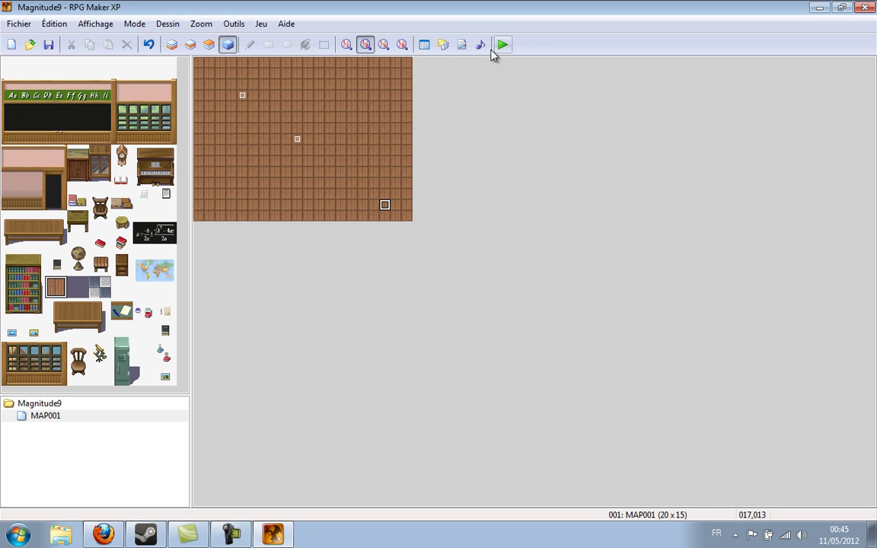
Step: In the database's system settings, set the title screen graphic to the imported picture starting with 401182
left_click(424, 44)
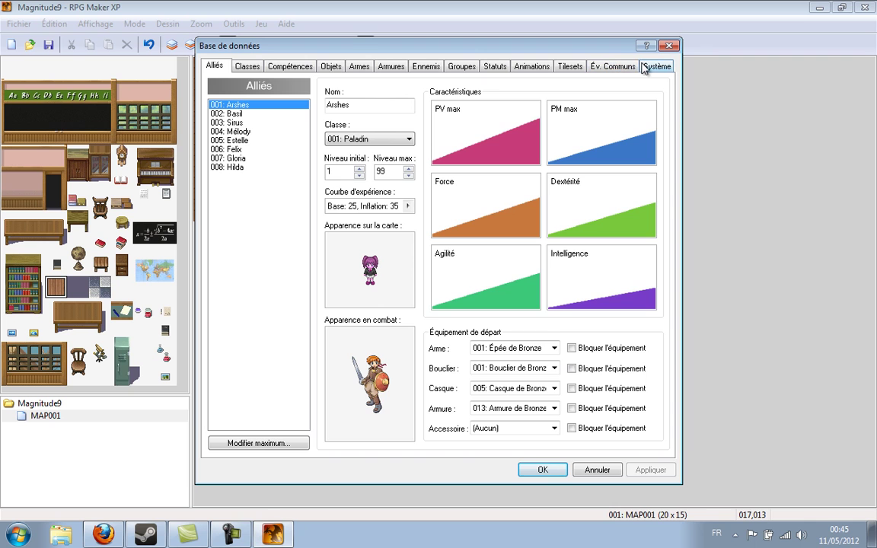
left_click(656, 66)
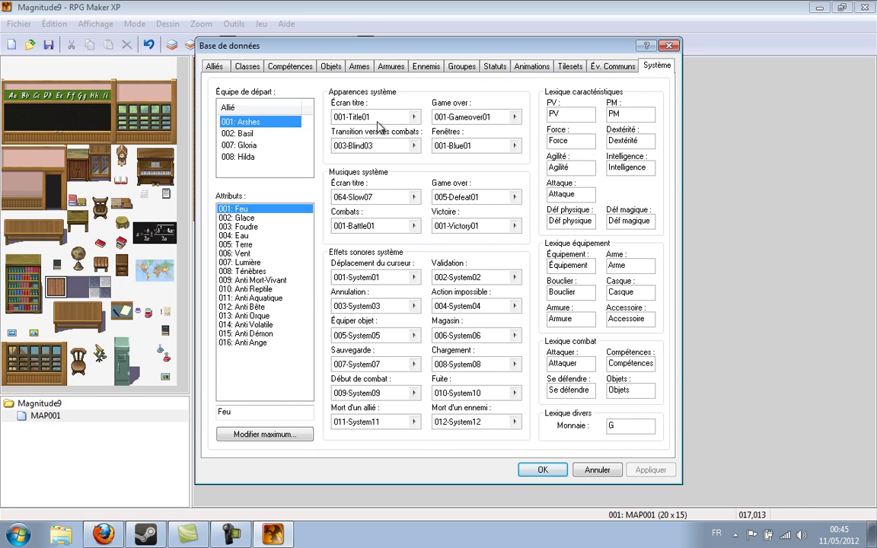
left_click(415, 115)
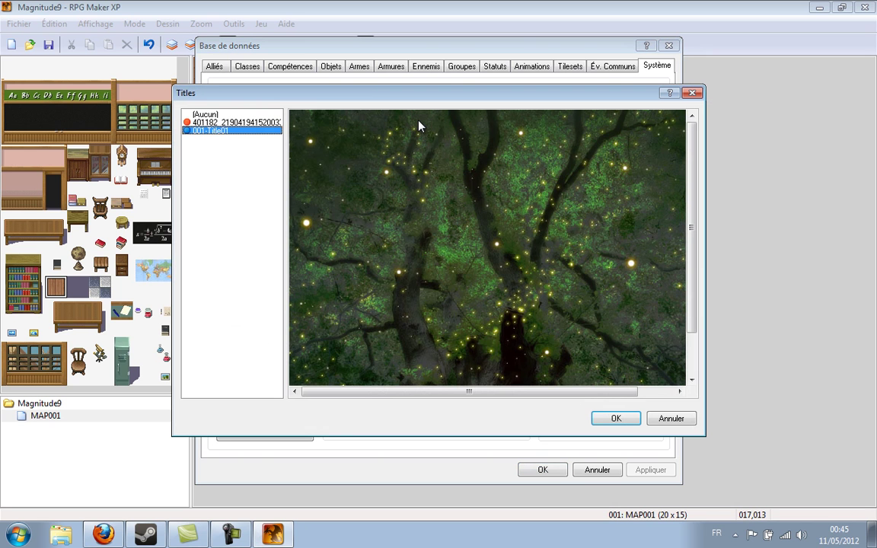
left_click(223, 122)
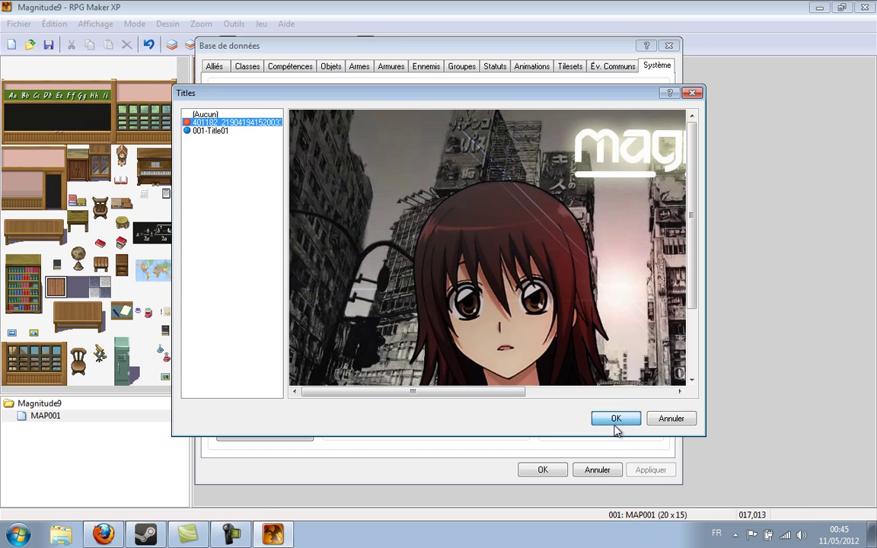
left_click(617, 420)
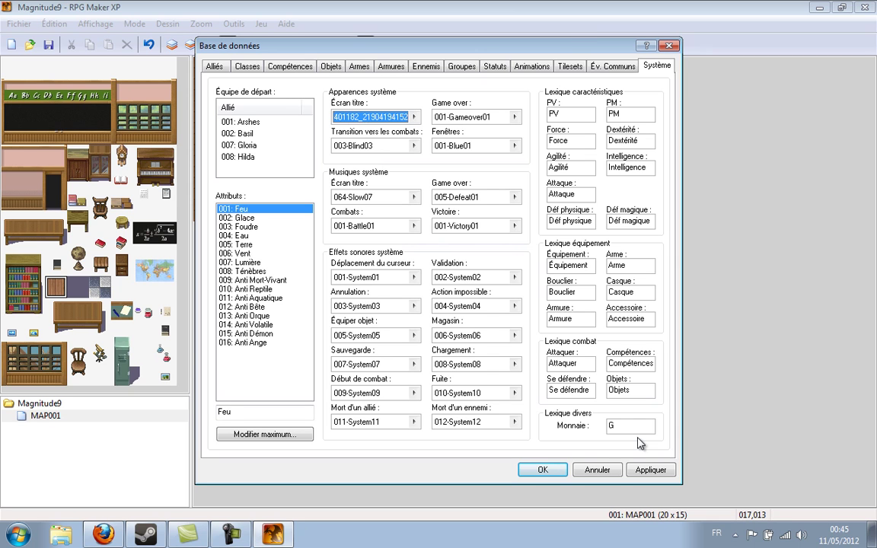
Step: Apply the title screen change in the system settings and close the database
left_click(653, 470)
left_click(584, 469)
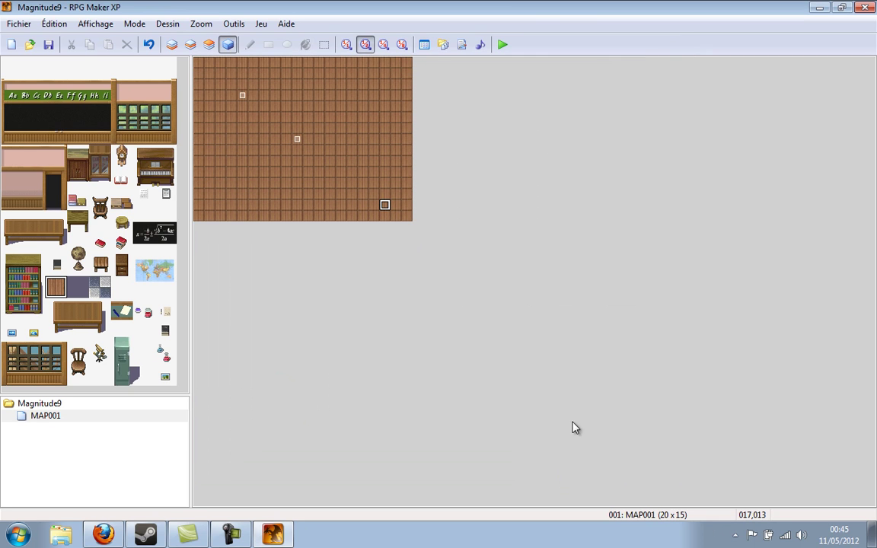
Step: Examine the resource manager's graphics categories, from Windowskins and Titles through Pictures, Characters and Battlebacks, and close the manager
left_click(444, 46)
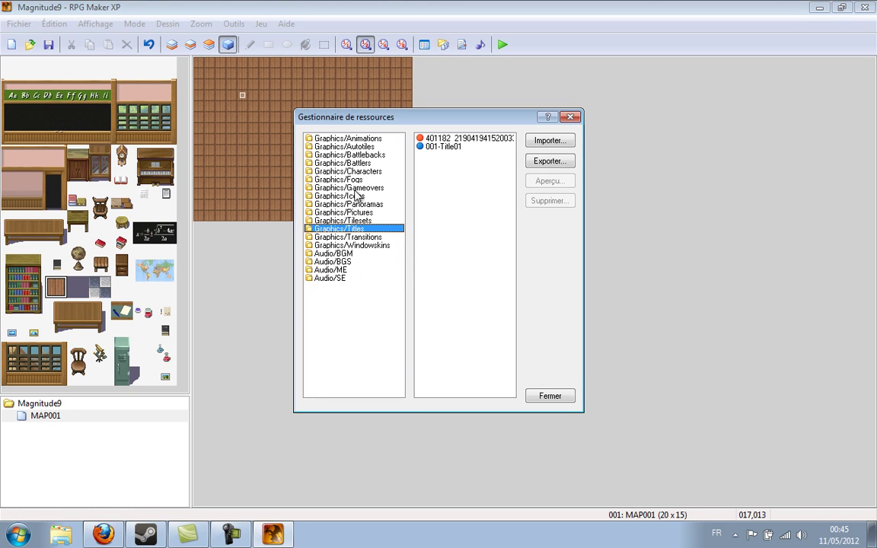
left_click(346, 246)
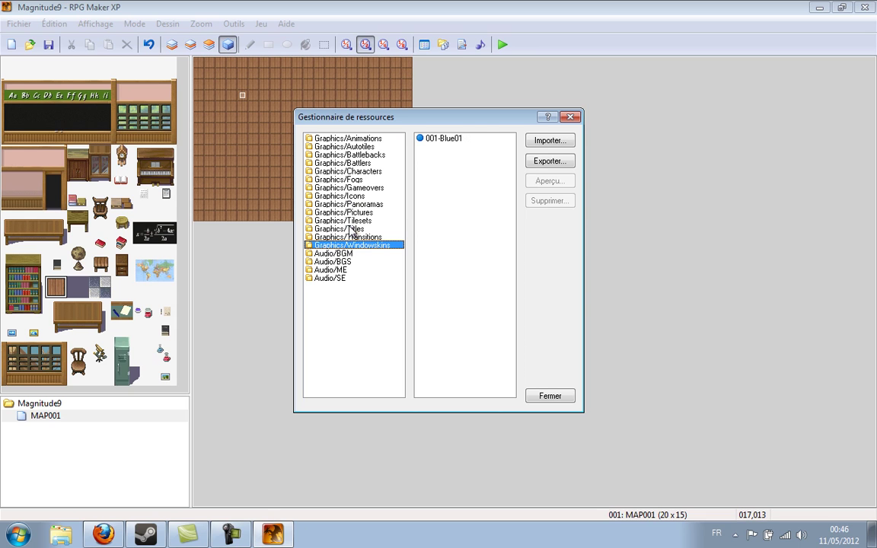
left_click(352, 229)
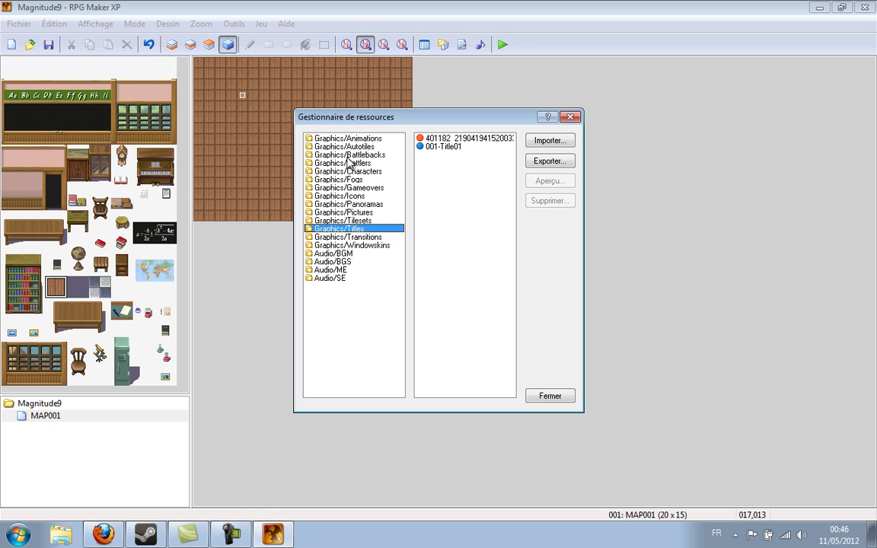
left_click(348, 220)
left_click(347, 213)
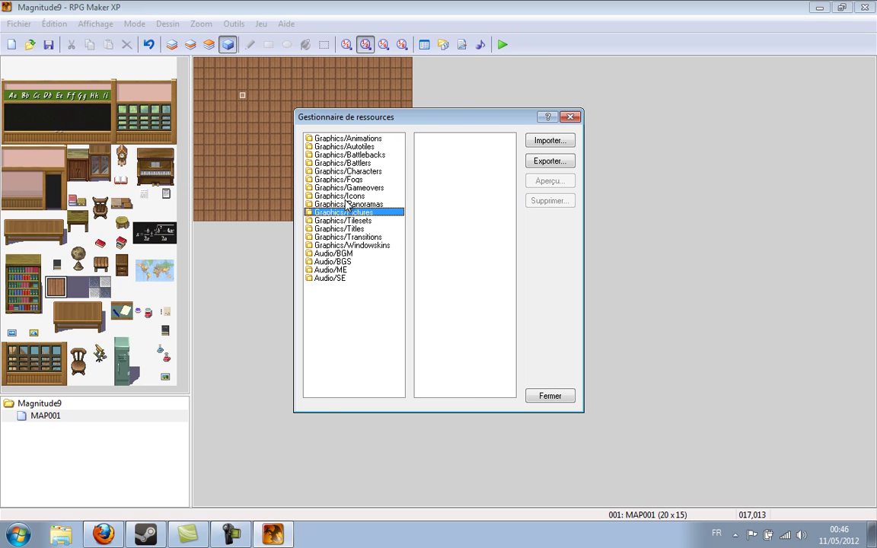
left_click(343, 195)
left_click(348, 187)
left_click(347, 172)
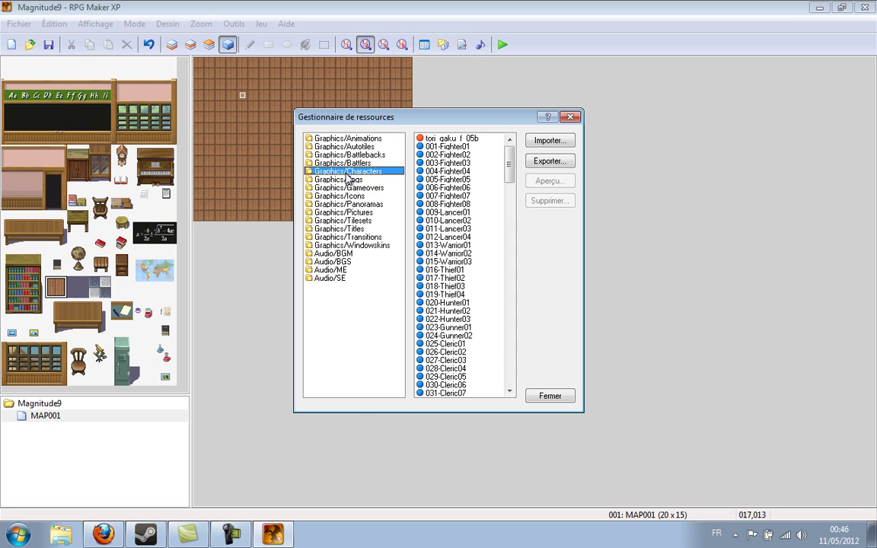
left_click(346, 180)
left_click(349, 154)
left_click(347, 146)
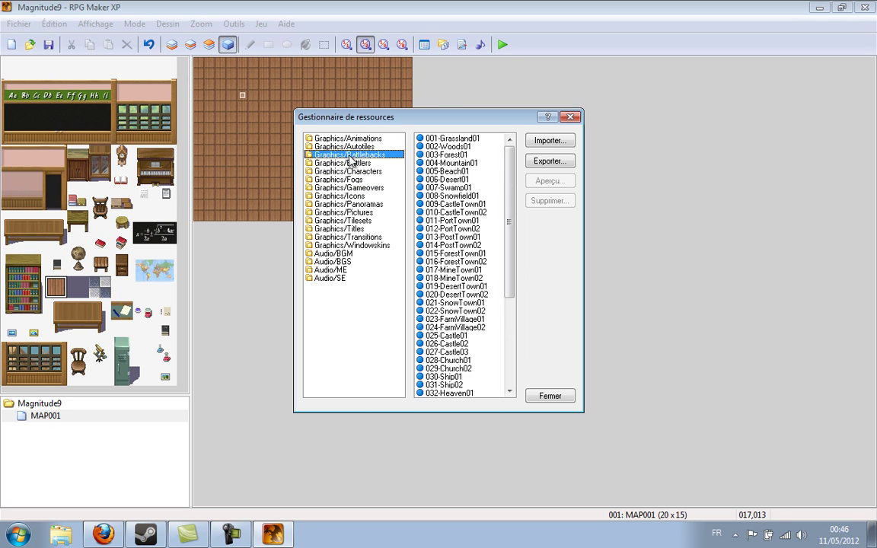
left_click(352, 138)
left_click(353, 229)
left_click(353, 222)
left_click(352, 214)
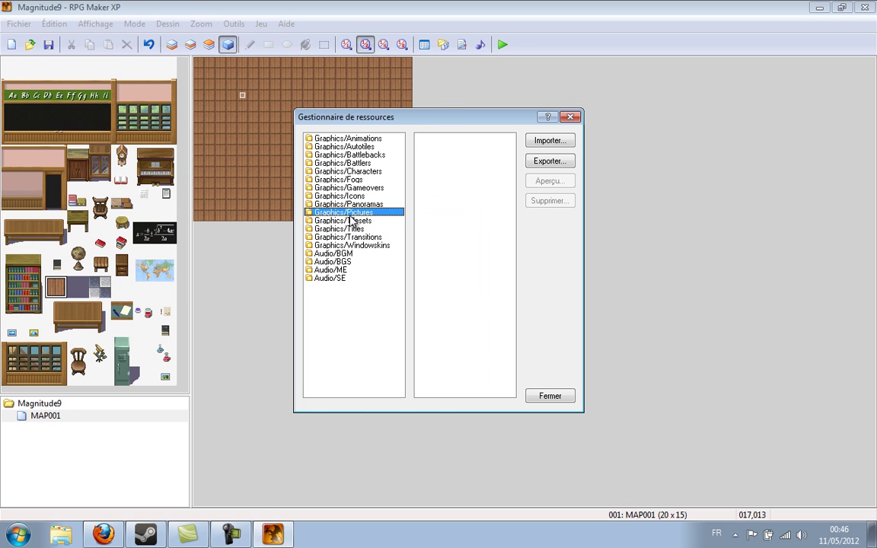
left_click(350, 197)
left_click(347, 205)
left_click(570, 117)
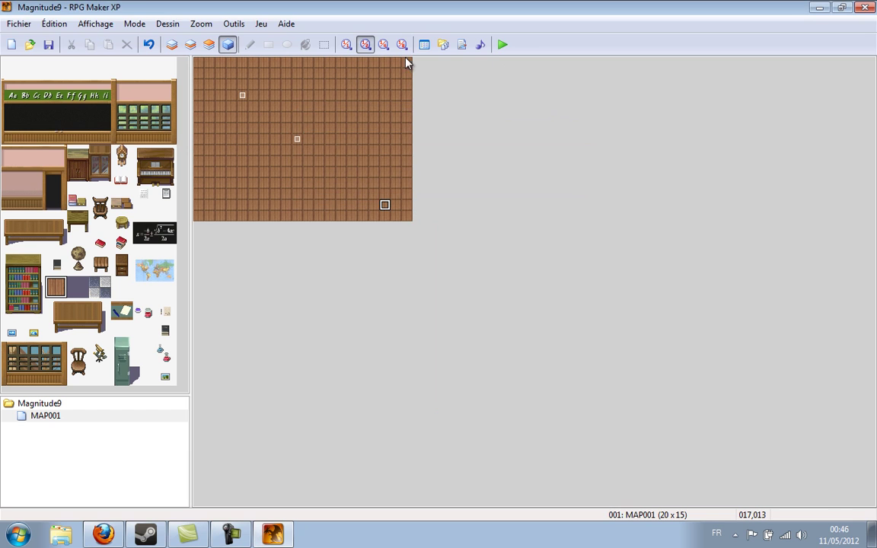
Step: Check which window skins the database's system settings offer for Fenêtres and close the database without changes
left_click(424, 45)
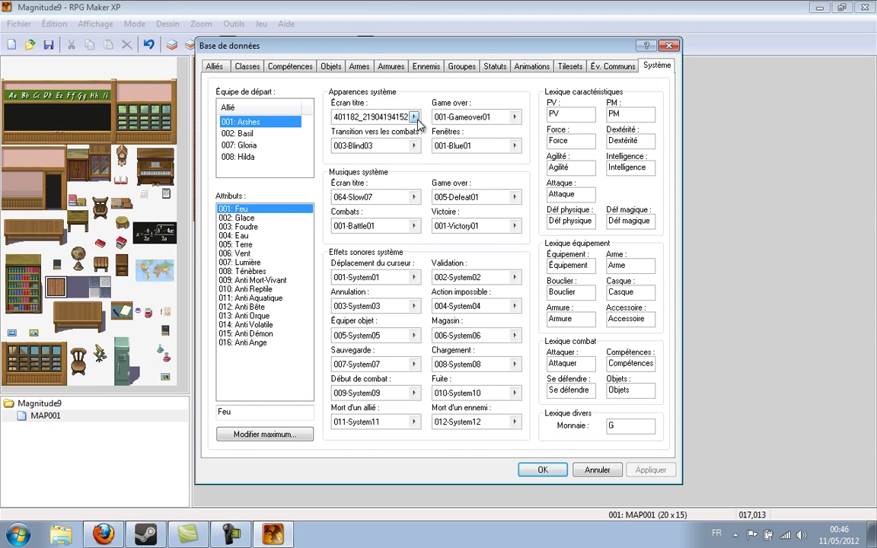
left_click(514, 145)
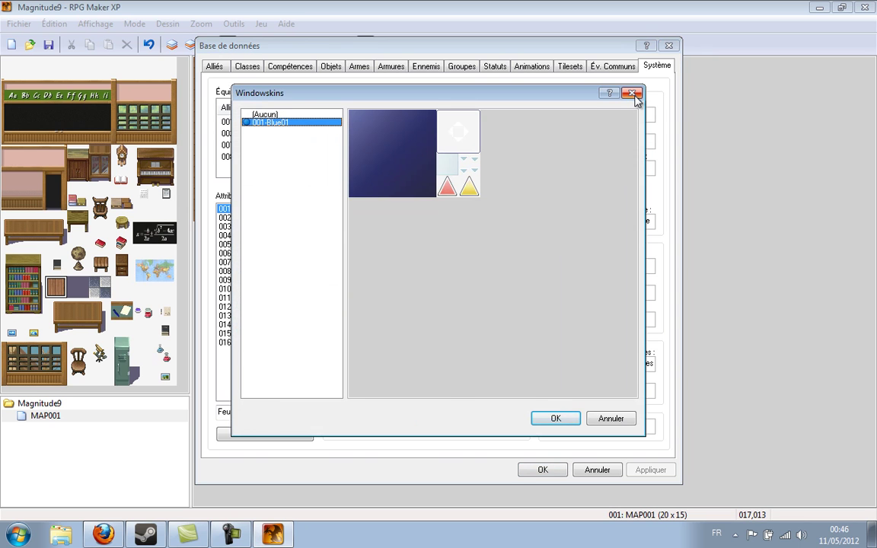
left_click(632, 94)
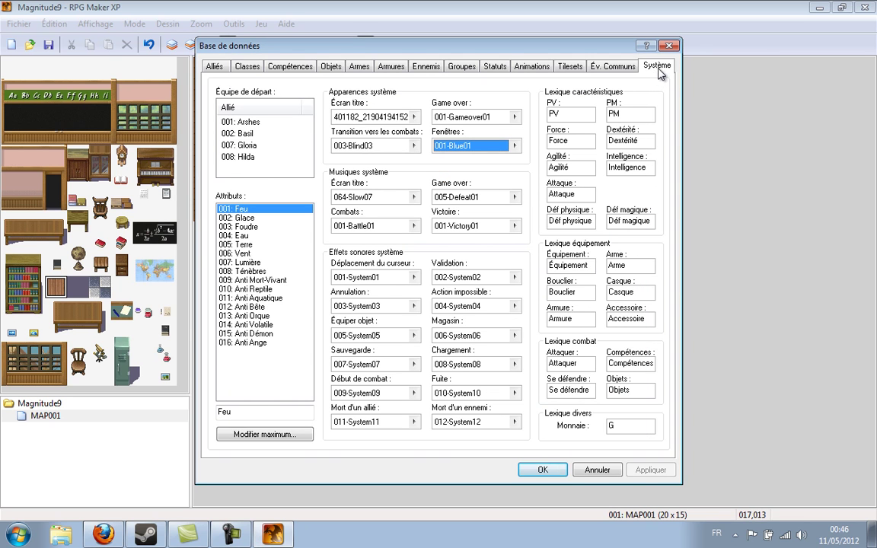
left_click(669, 46)
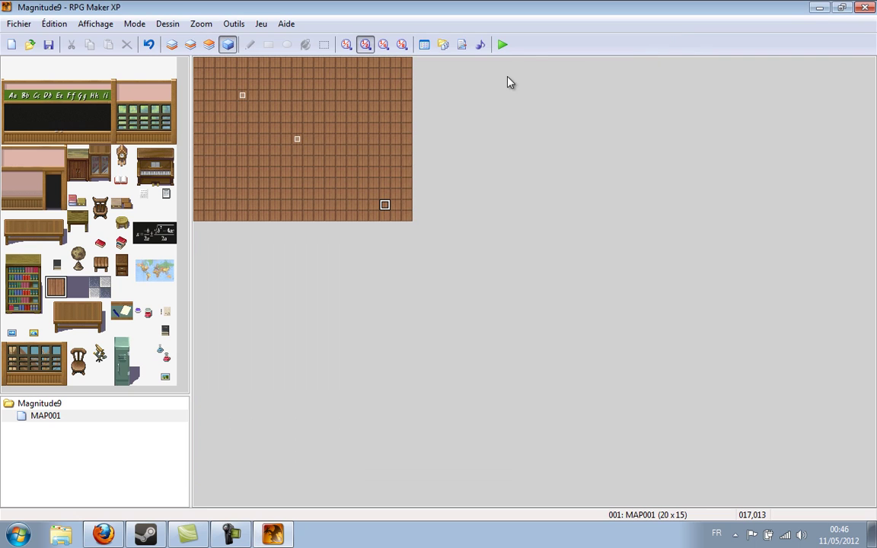
Step: Import the 001S_kabe image into Graphics/Windowskins without transparent colours and close the resource manager
left_click(443, 44)
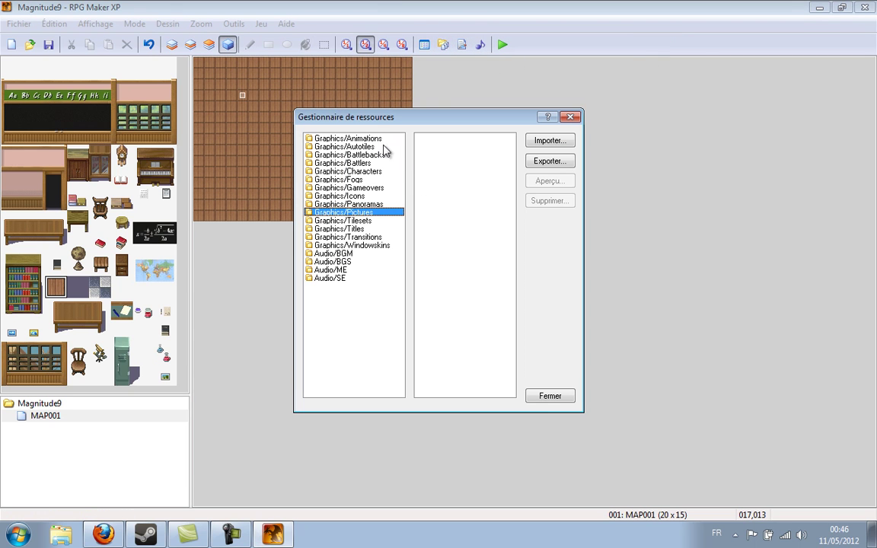
left_click(385, 253)
left_click(388, 245)
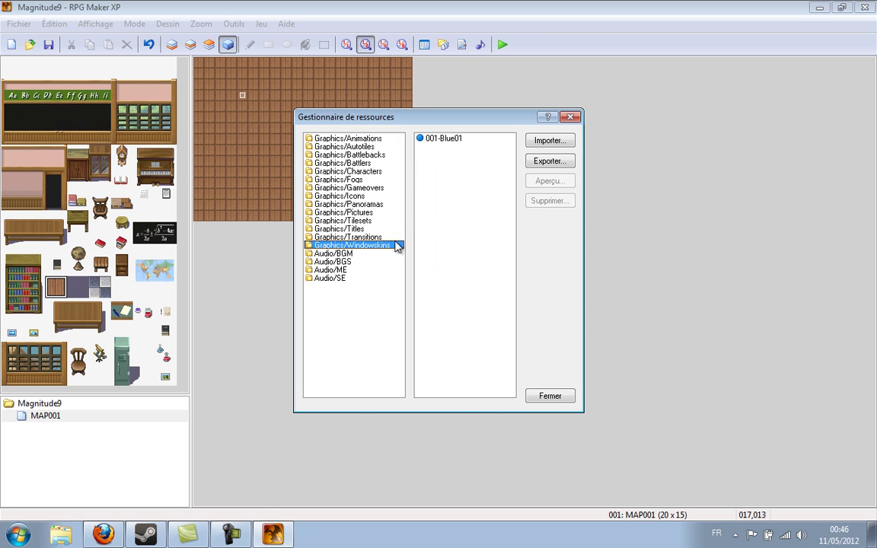
left_click(571, 138)
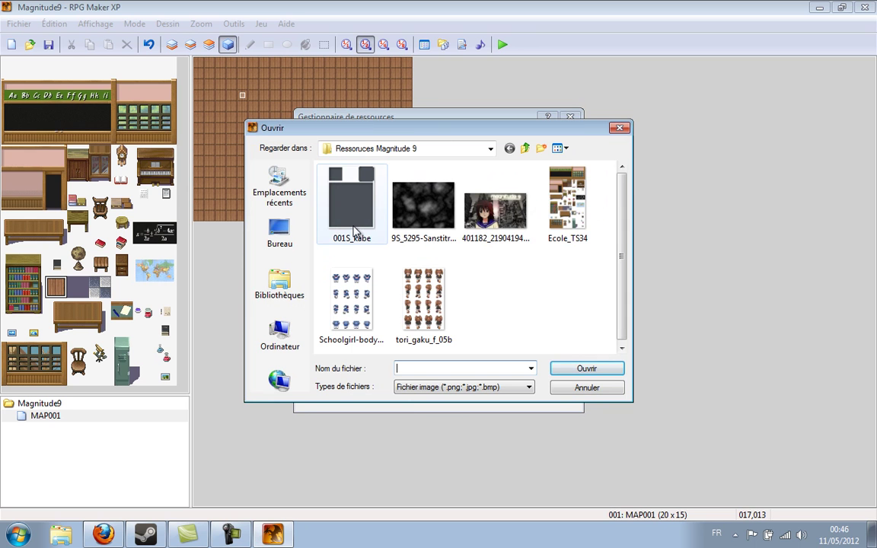
double_click(352, 231)
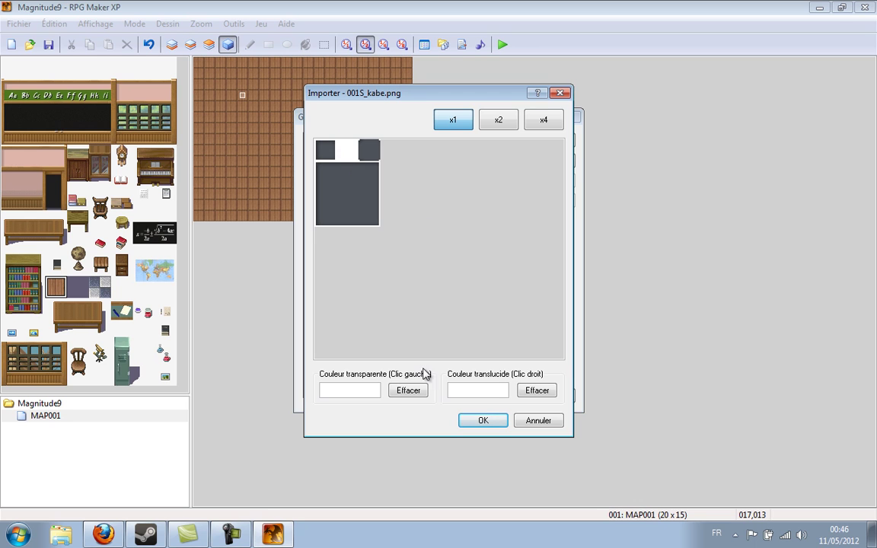
left_click(475, 420)
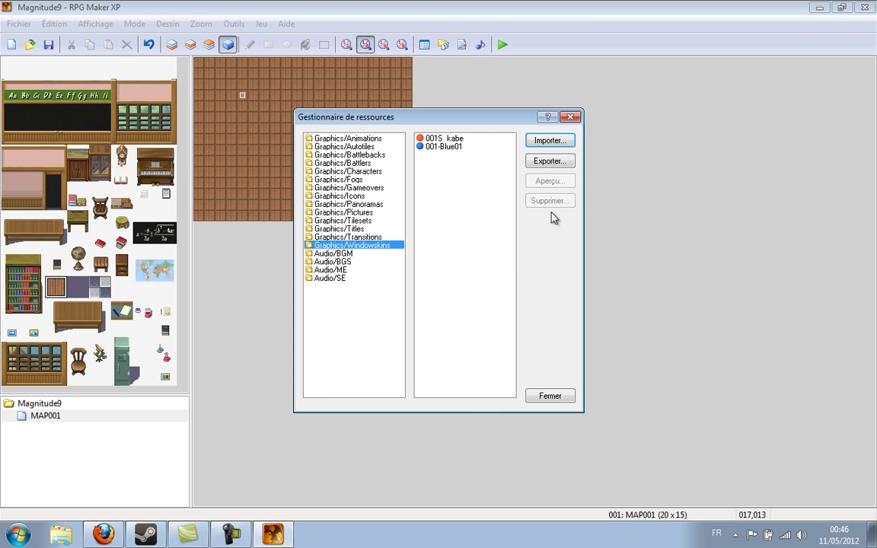
left_click(570, 118)
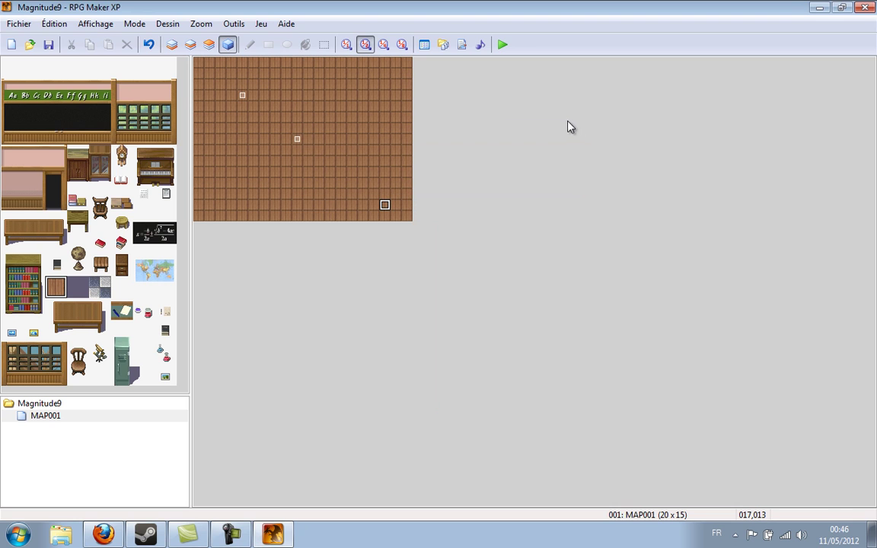
Step: In the database's system settings, set the window skin (Fenêtres) to 001S_kabe, apply the change and close the database
left_click(424, 44)
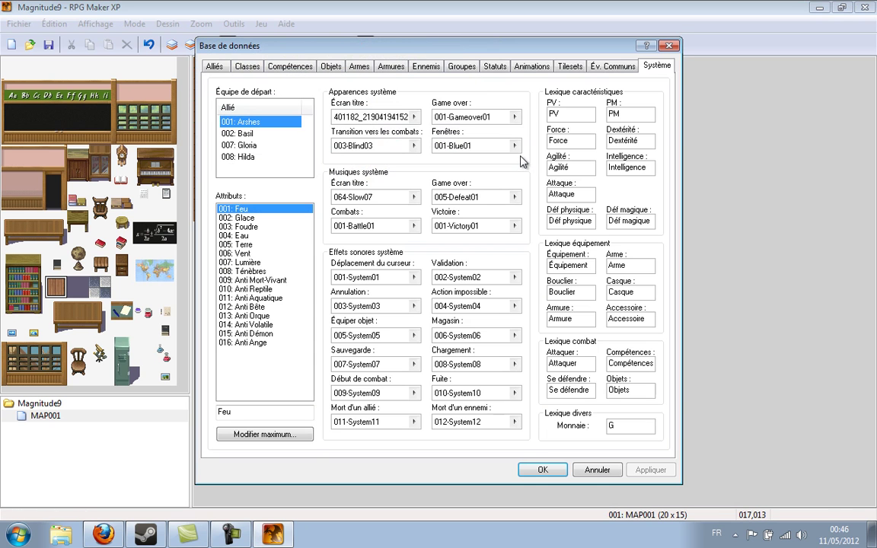
left_click(515, 146)
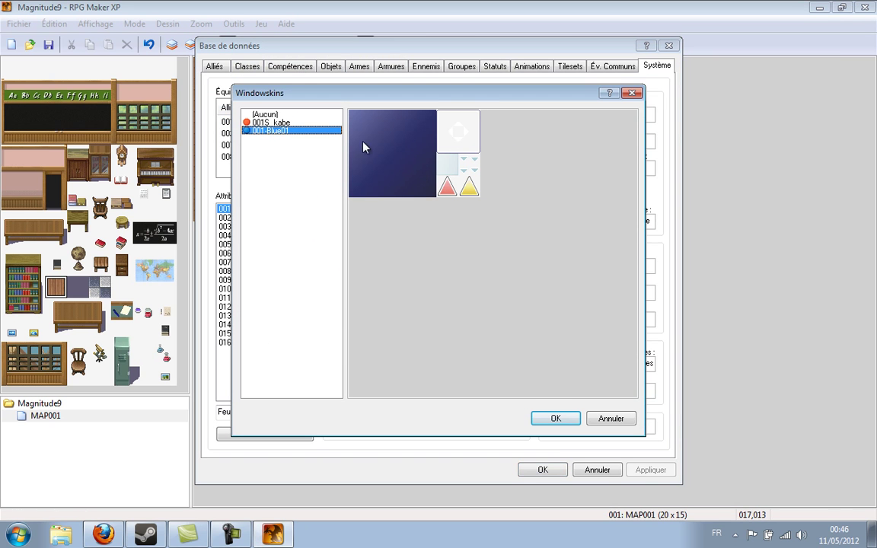
left_click(267, 114)
left_click(271, 123)
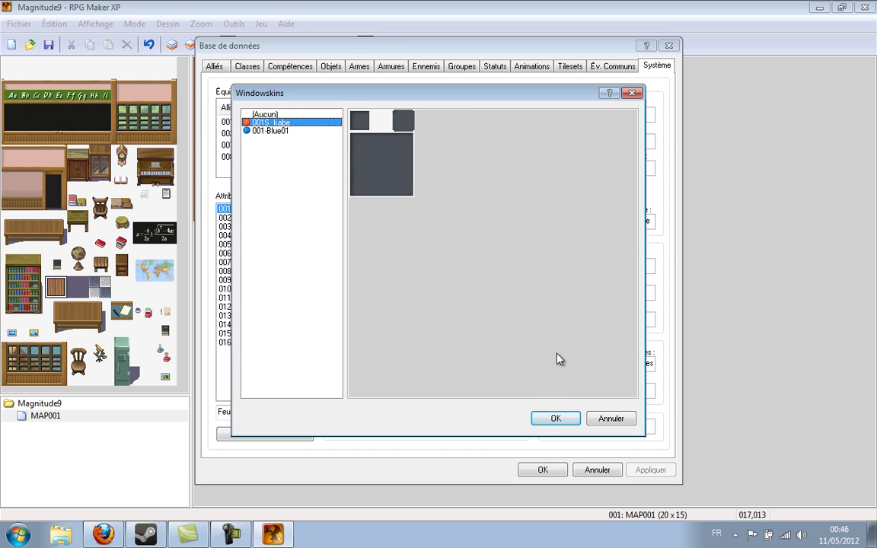
left_click(552, 420)
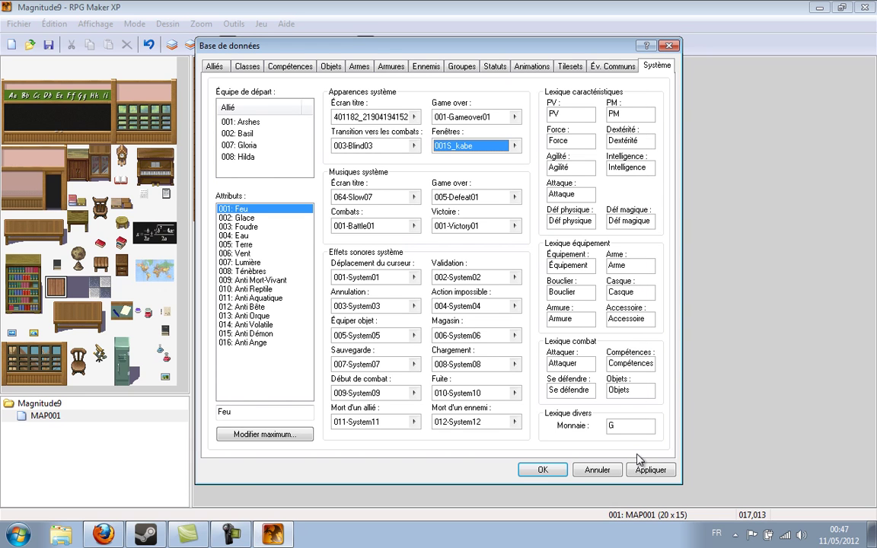
left_click(658, 470)
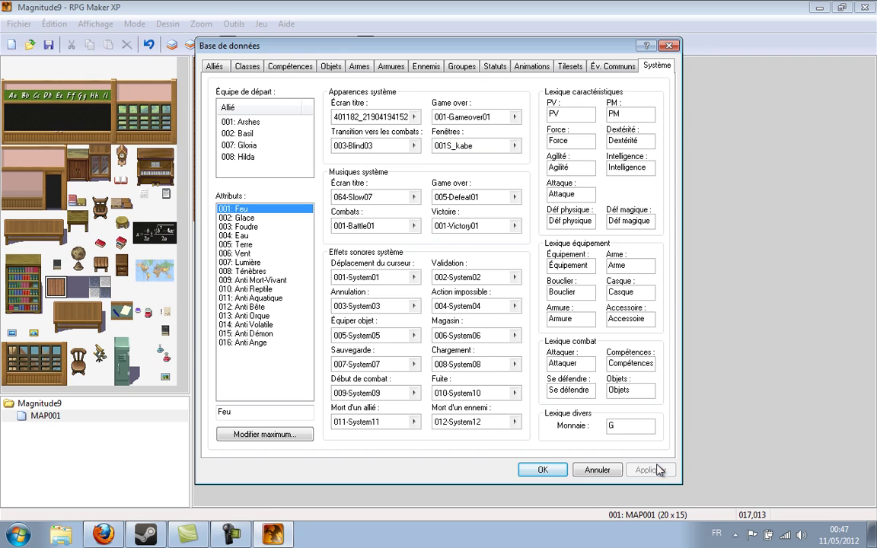
left_click(542, 470)
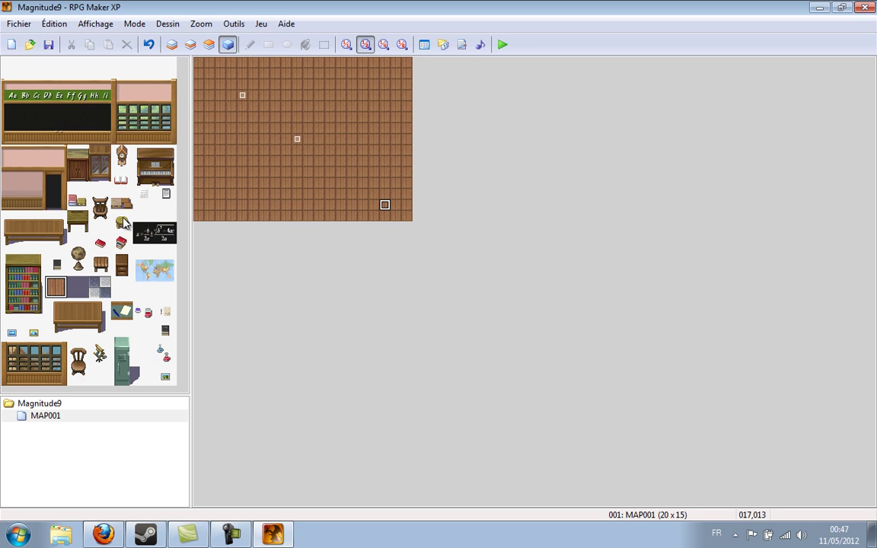
Step: Examine the resource manager's audio categories BGM, BGS, ME and SE
left_click(447, 48)
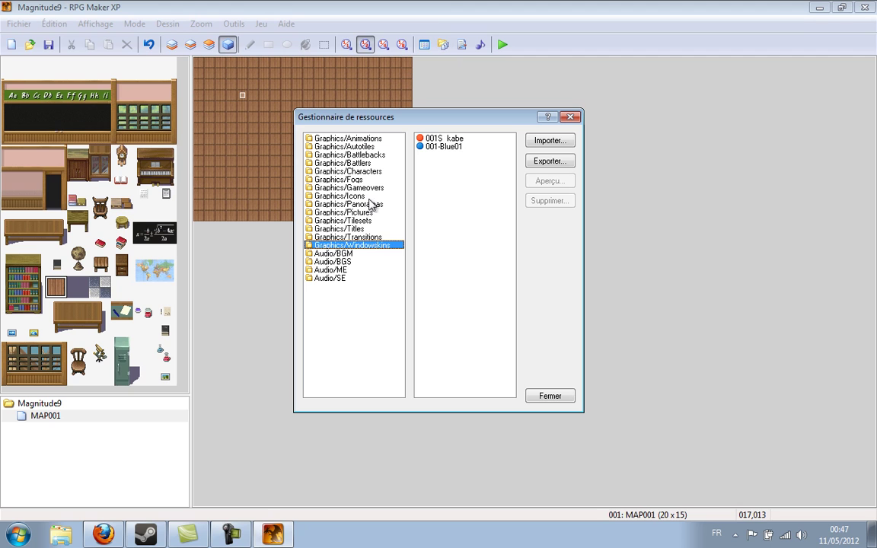
left_click(361, 254)
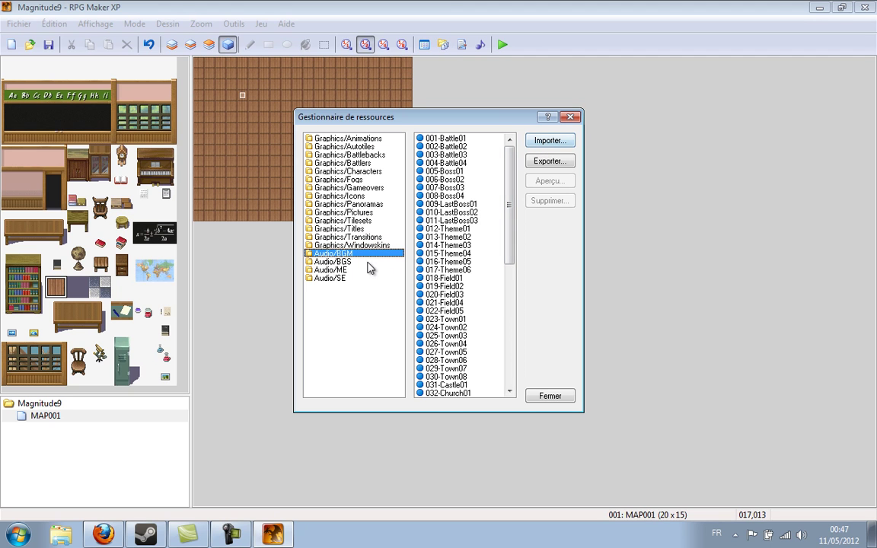
left_click(361, 261)
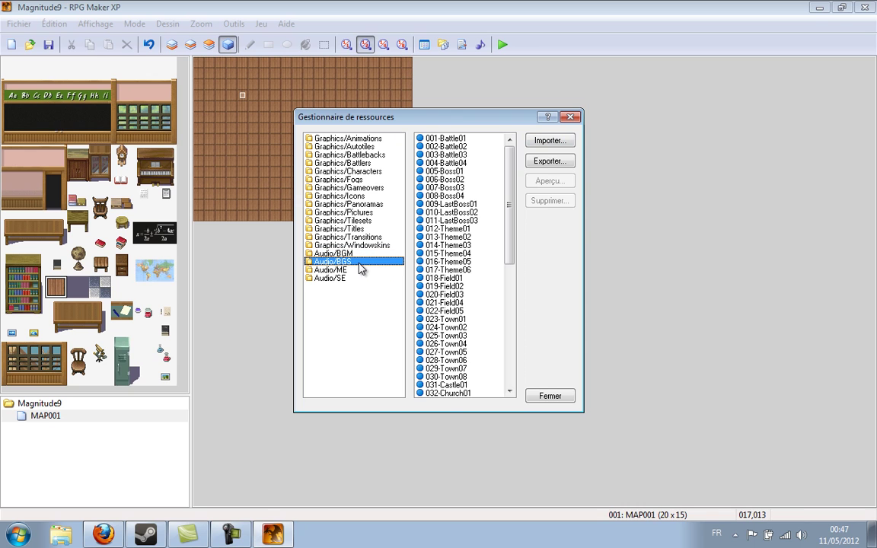
left_click(468, 172)
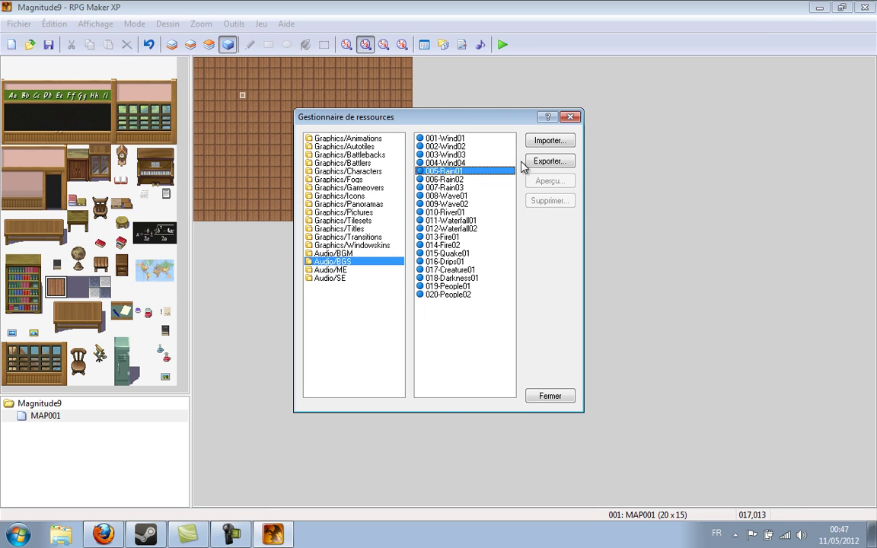
left_click(338, 269)
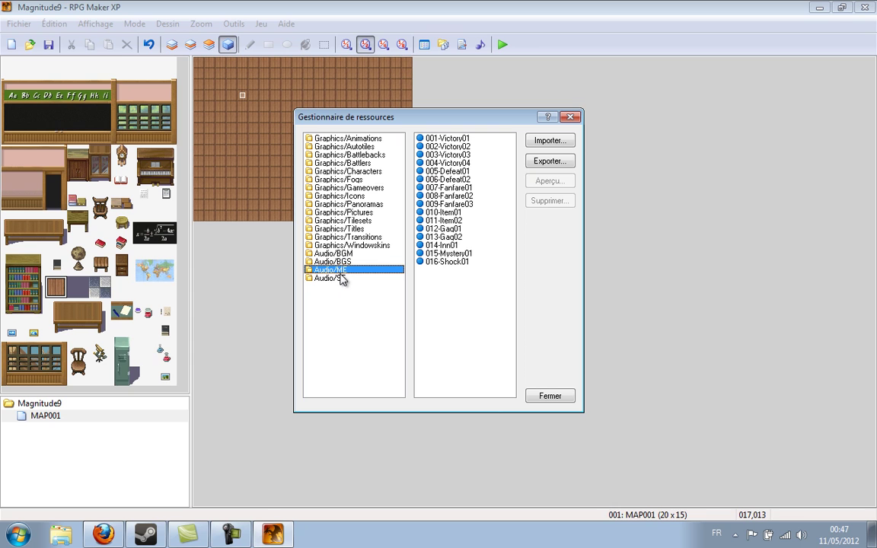
left_click(338, 278)
left_click(339, 272)
left_click(329, 253)
left_click(329, 261)
Step: Start an audio import into Audio/BGM and browse from the desktop through the user's home folder to Téléchargements
left_click(329, 253)
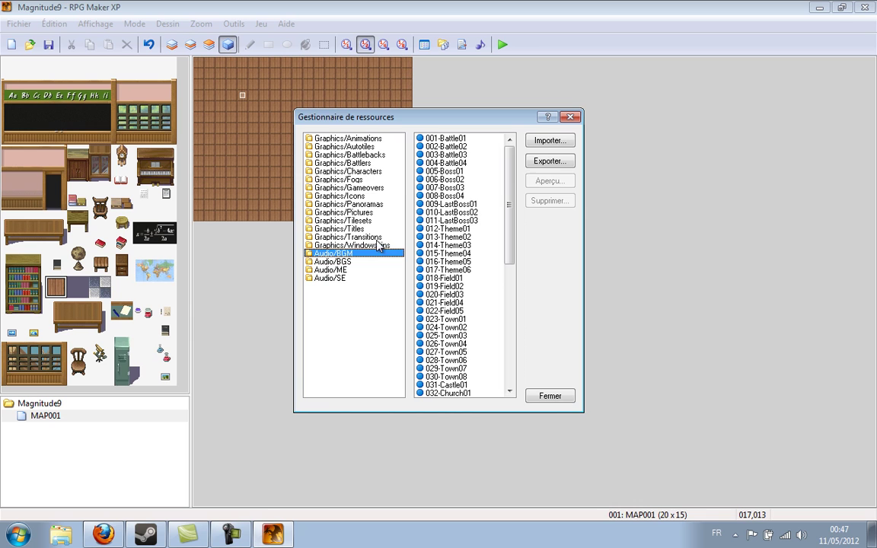
left_click(541, 143)
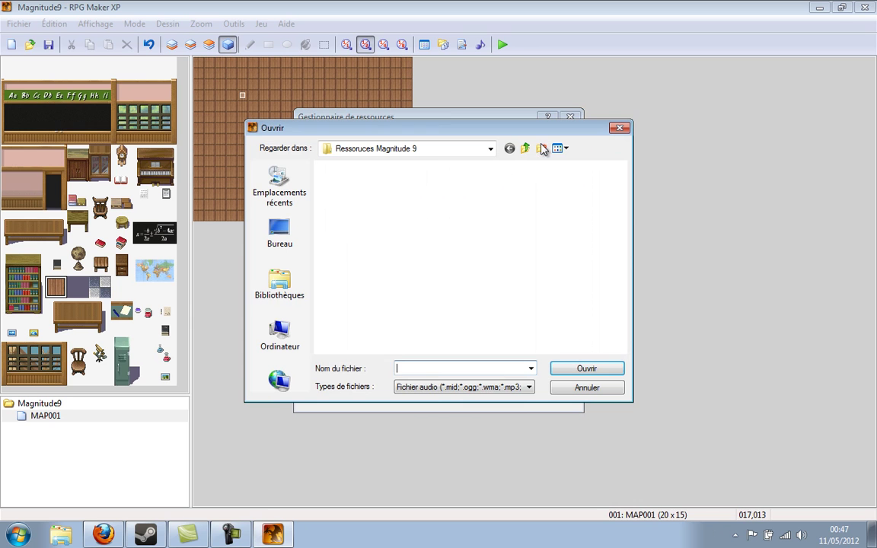
left_click(289, 256)
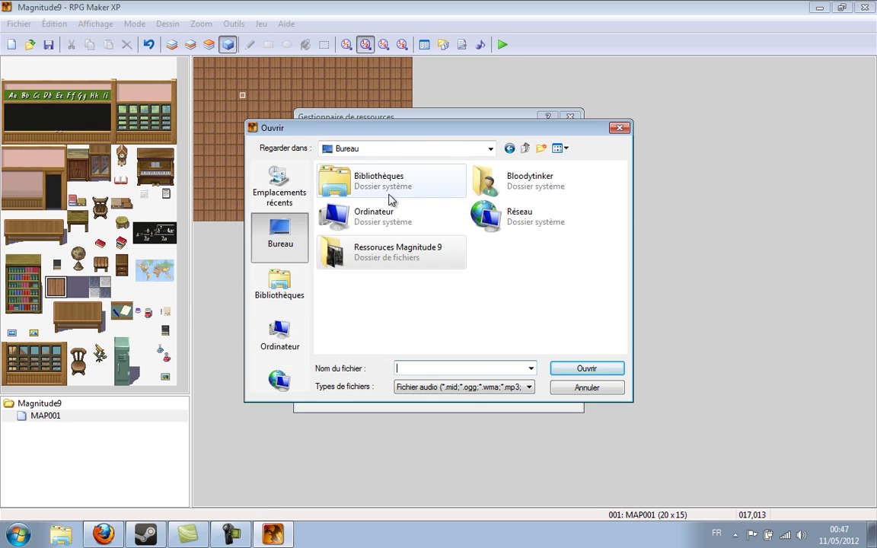
left_click(521, 191)
double_click(521, 190)
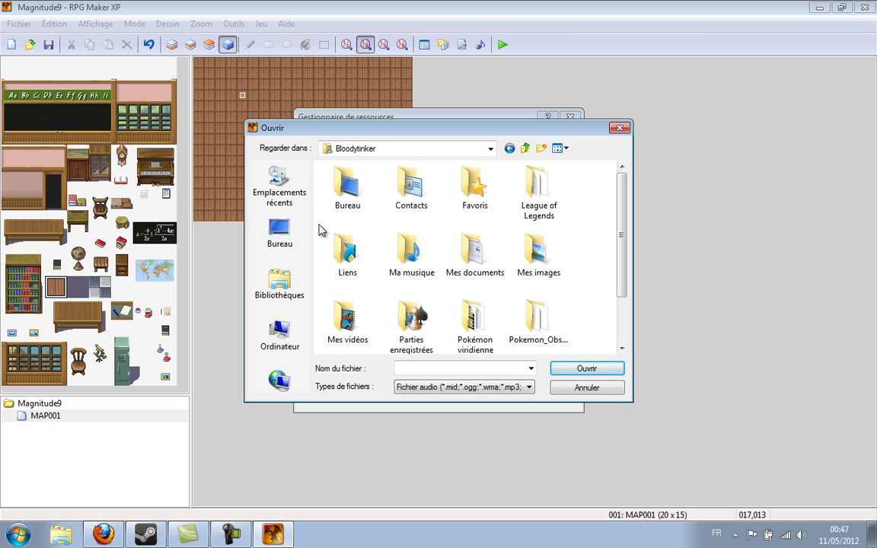
scroll(529, 316, "down", 1)
double_click(529, 321)
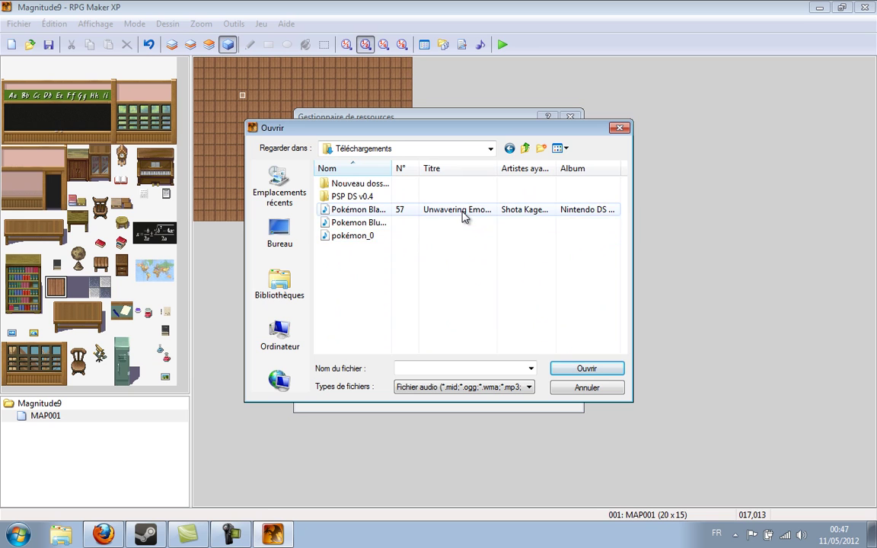
Step: Import the Pokémon Black and White - Unwavering track as background music and close the resource manager
left_click(463, 212)
left_click(459, 225)
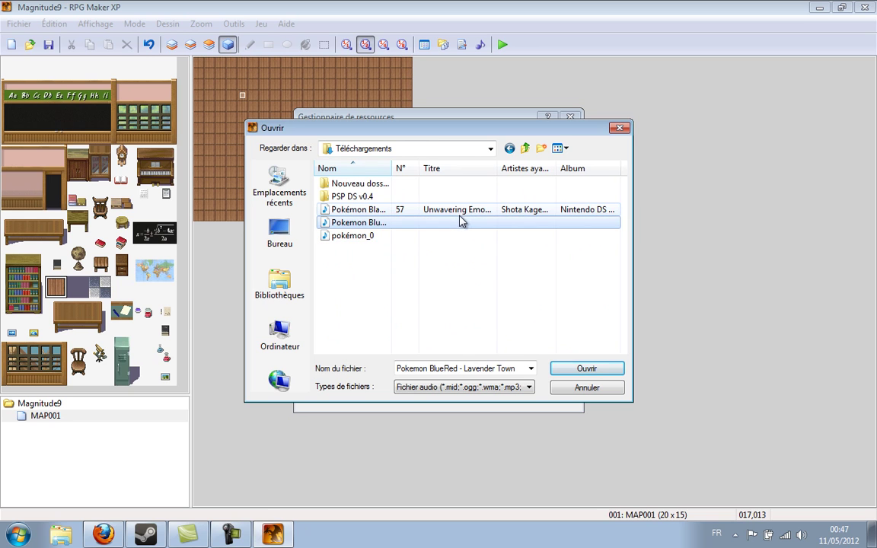
left_click(462, 213)
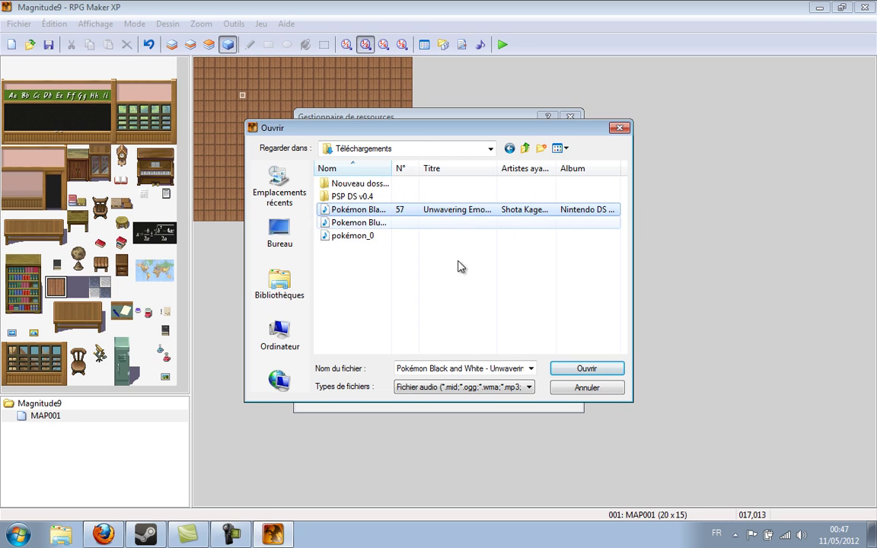
left_click(561, 369)
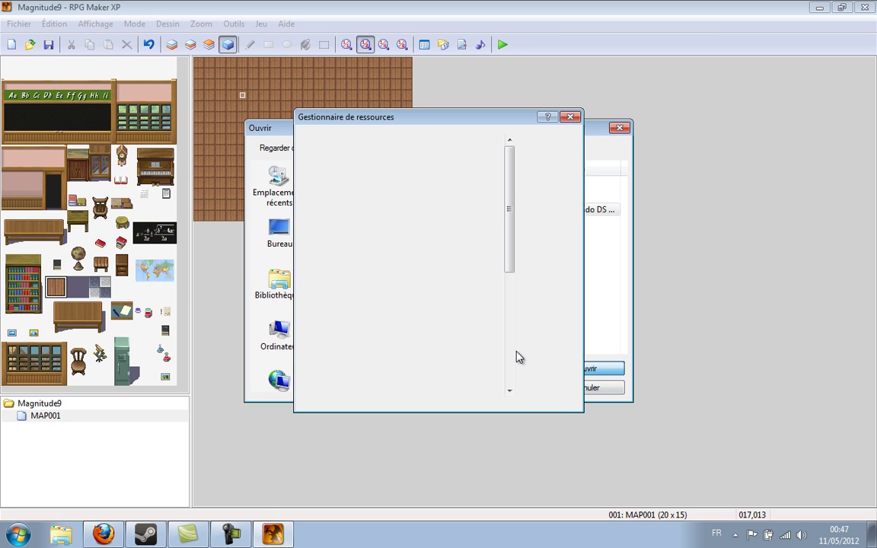
left_click(548, 398)
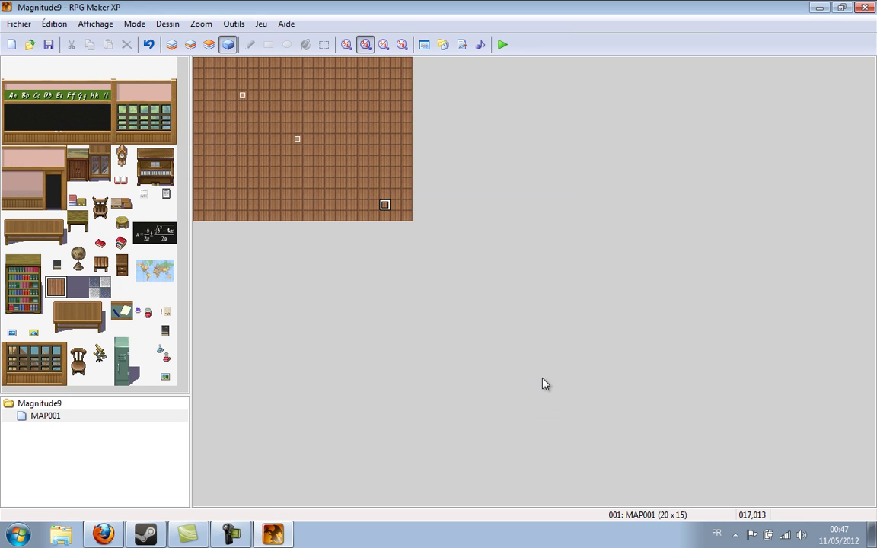
Step: Test the imported Pokémon Black and White track among the BGM sounds and close the sound test
left_click(480, 44)
left_click(446, 156)
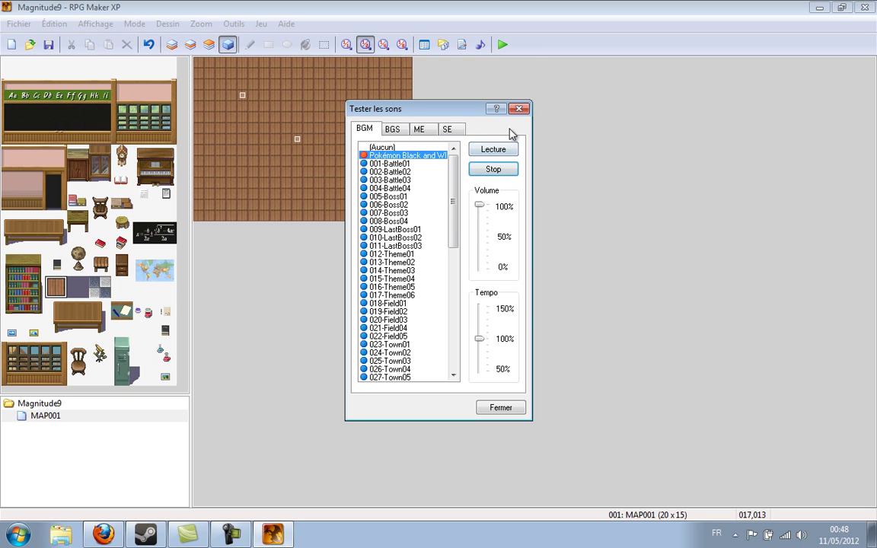
left_click(517, 109)
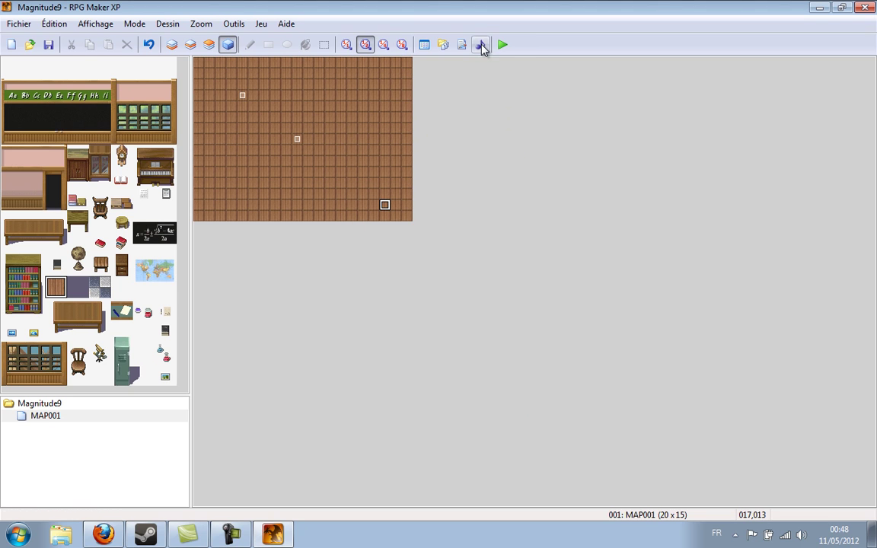
Step: In the database's system settings, set the title screen music (Écran titre) to 015-Theme04, apply the change and close the database
left_click(424, 45)
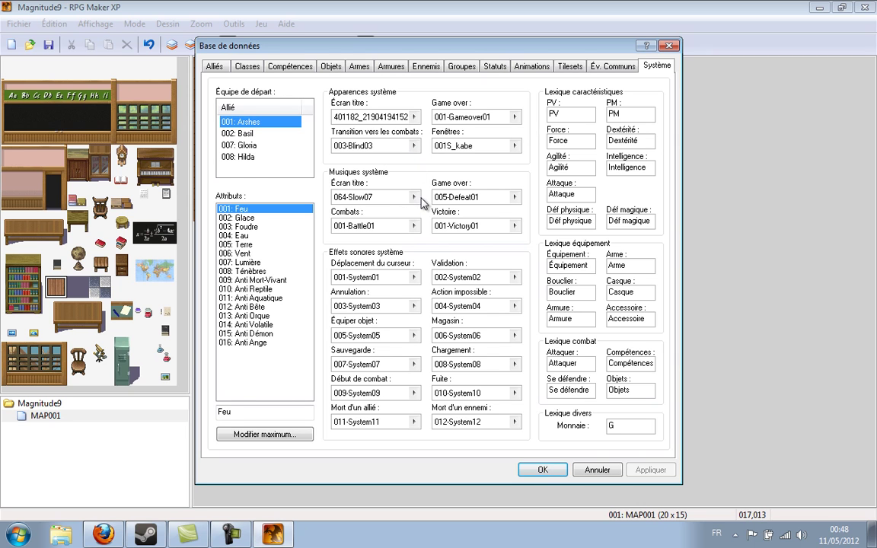
left_click(384, 197)
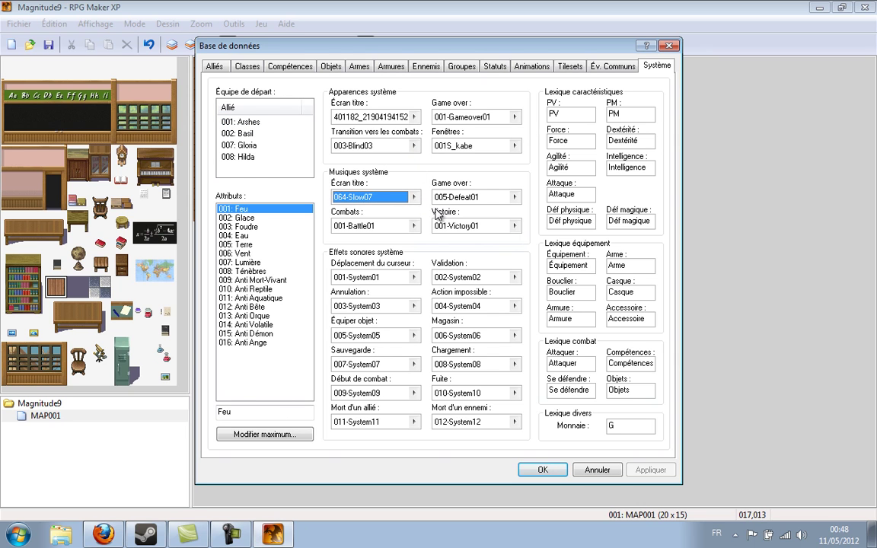
left_click(413, 196)
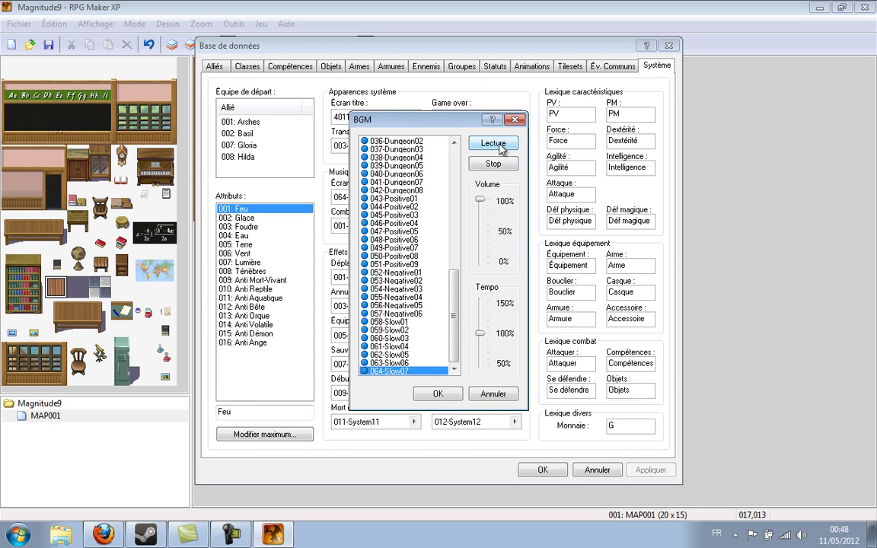
scroll(414, 251, "up", 7)
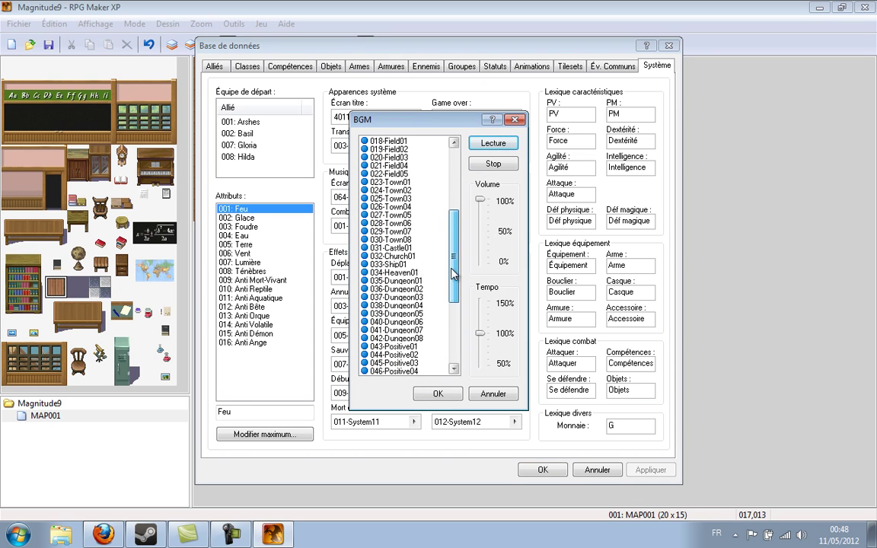
left_click(396, 191)
left_click(411, 330)
scroll(411, 333, "down", 2)
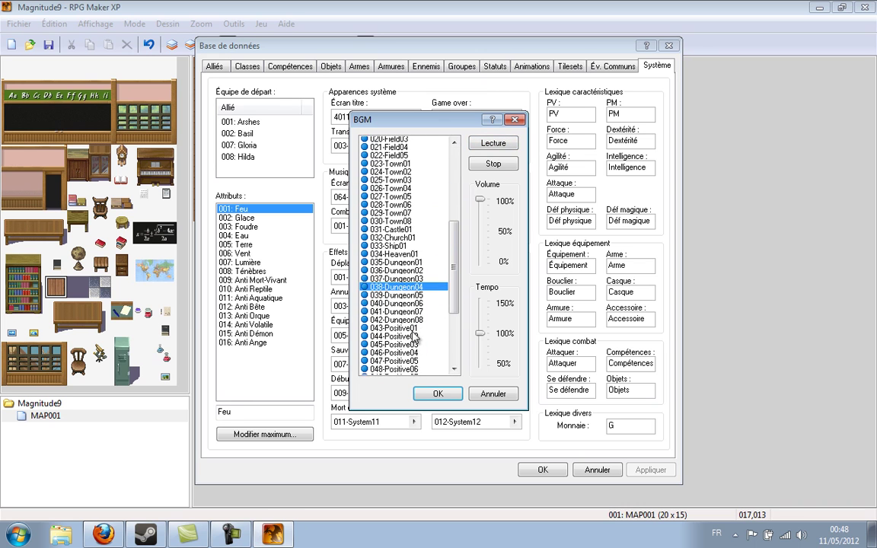
scroll(415, 337, "up", 5)
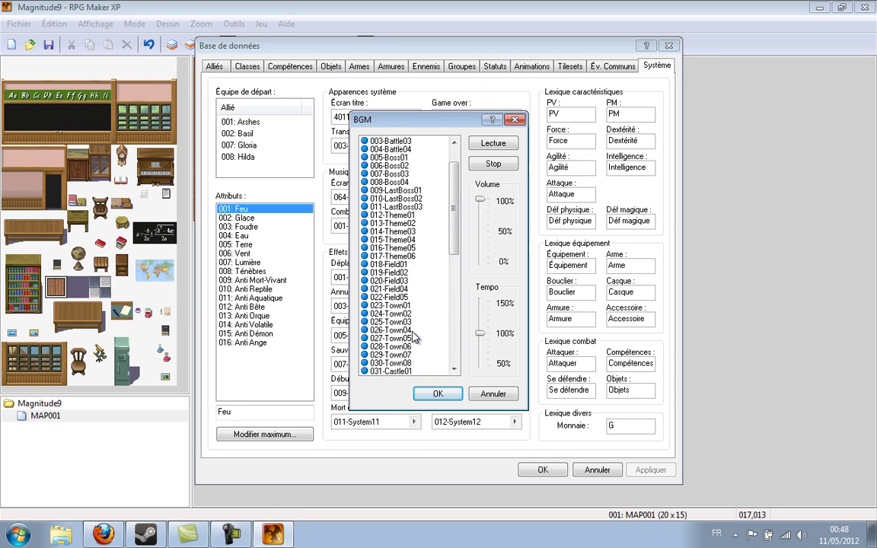
left_click(400, 238)
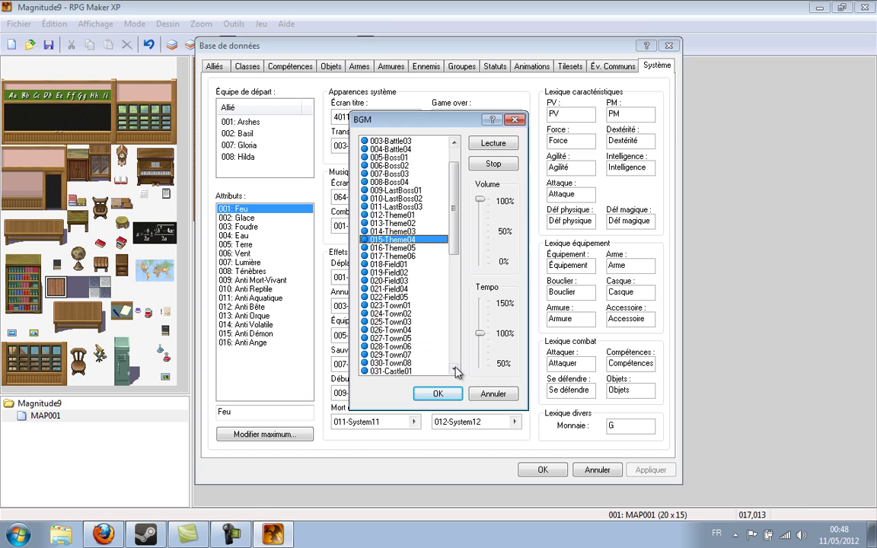
left_click(438, 393)
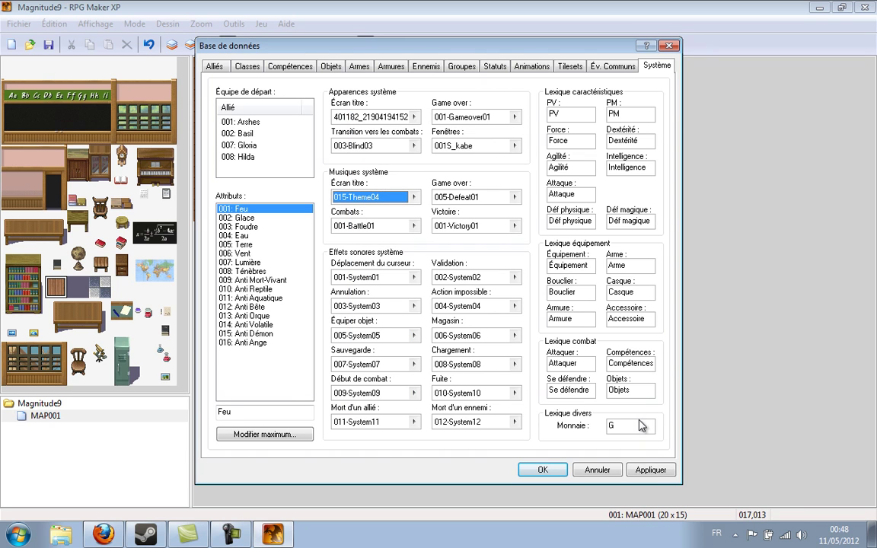
left_click(651, 469)
left_click(538, 470)
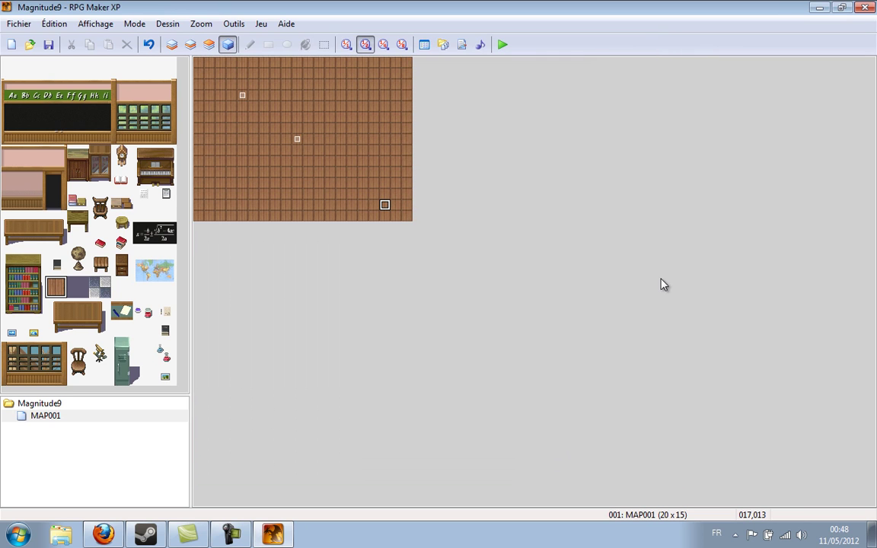
Step: Save the project and test the game's title screen, closing the game window when done
left_click(503, 44)
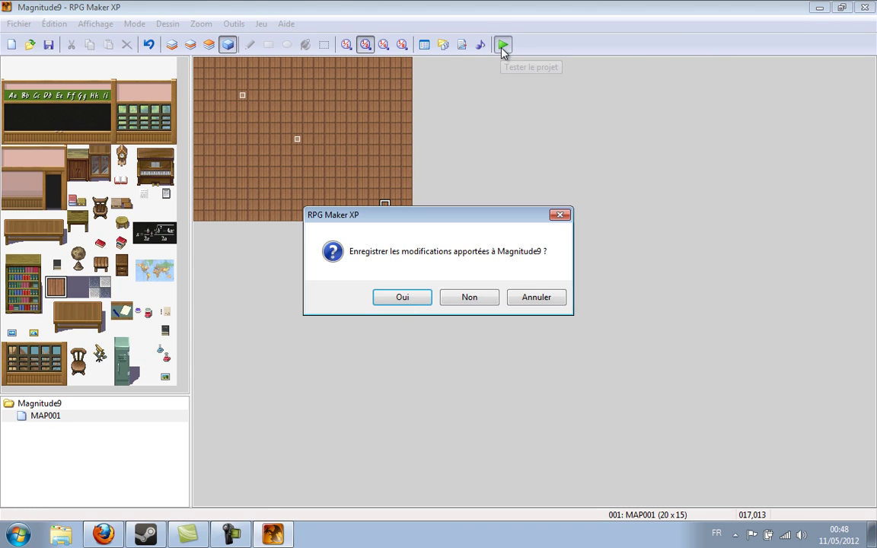
left_click(402, 297)
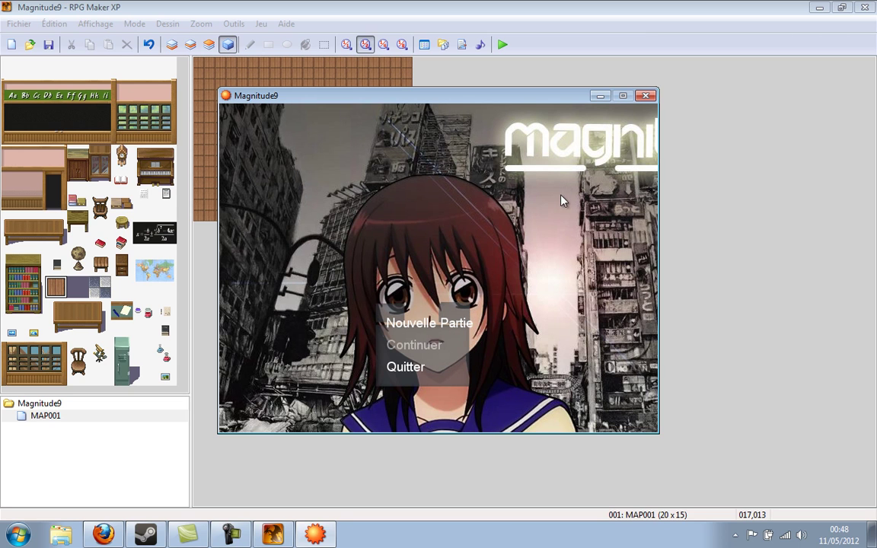
left_click(646, 95)
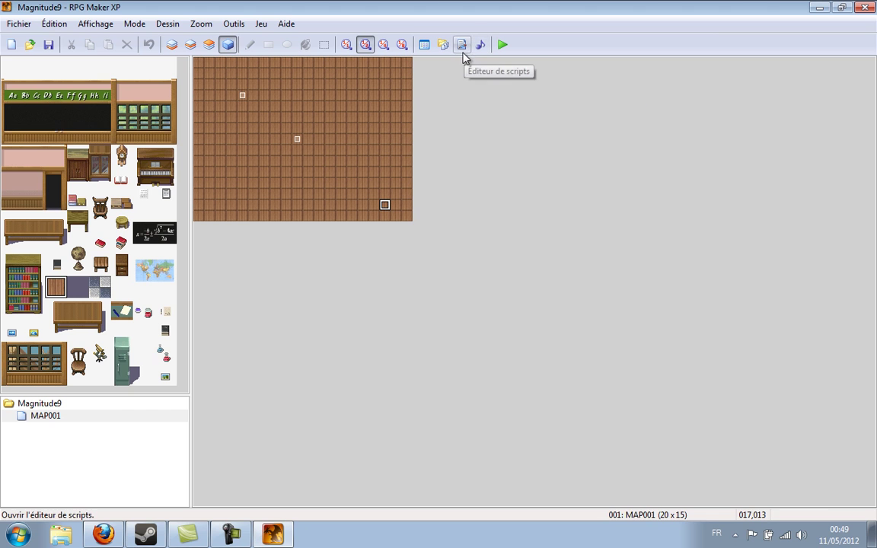
Step: Shrink and move the editor window to reveal the desktop, and check the title image's dimensions in the Ressoruces Magnitude 9 folder
left_click(840, 6)
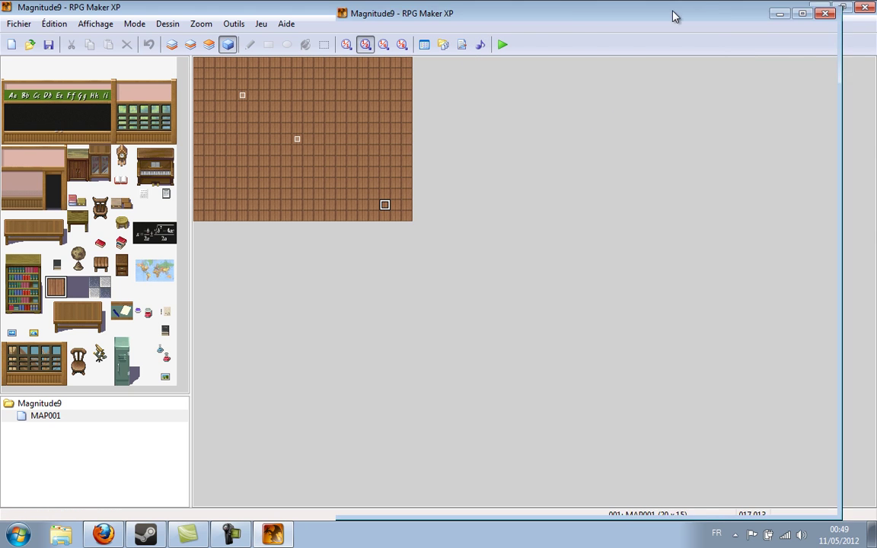
left_click_drag(577, 16, 418, 107)
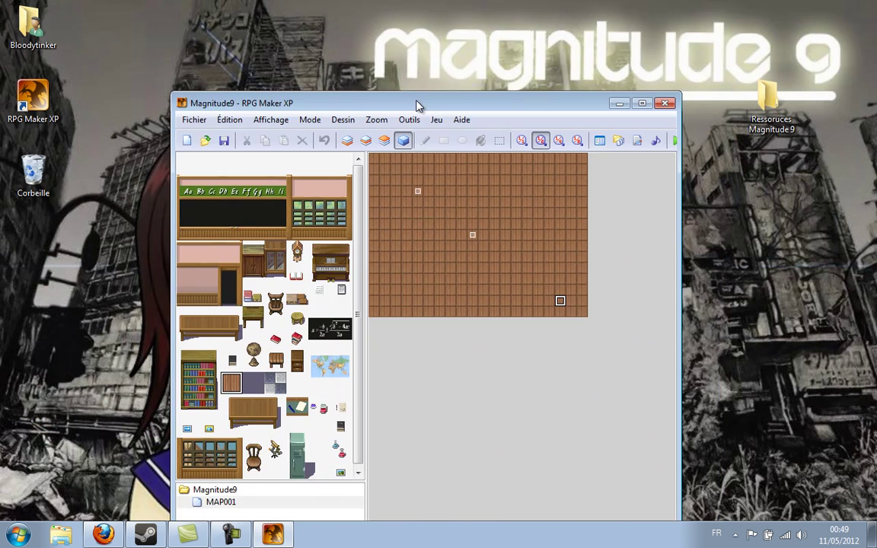
left_click(754, 106)
double_click(753, 107)
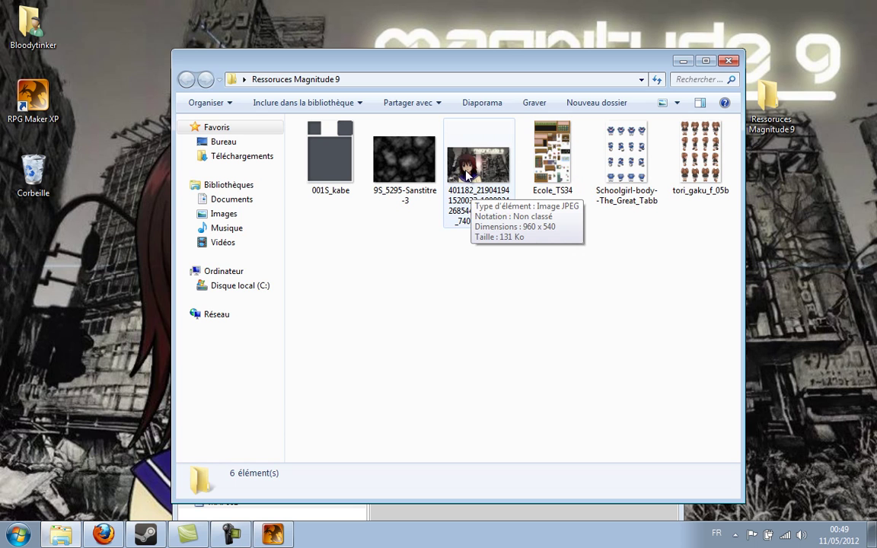
left_click(683, 61)
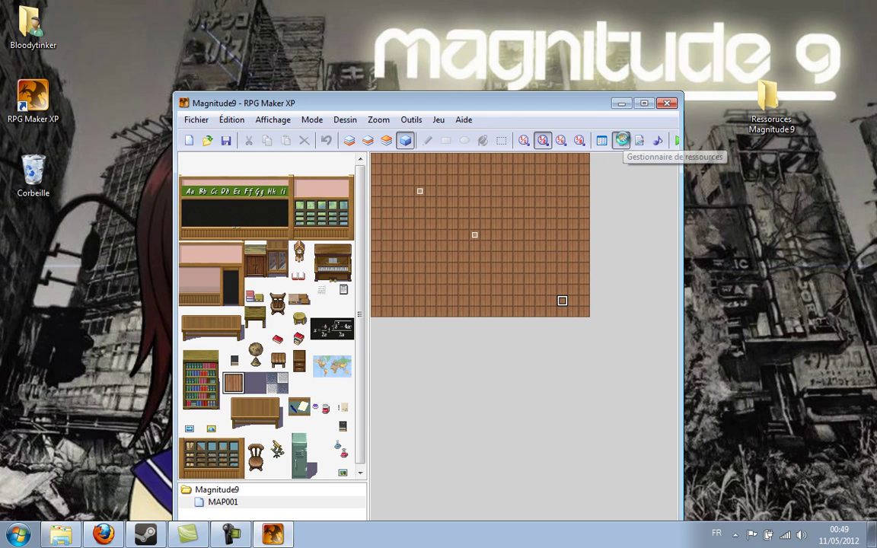
Step: Export the default 001-Title01 image from Graphics/Titles to the desktop
left_click(622, 140)
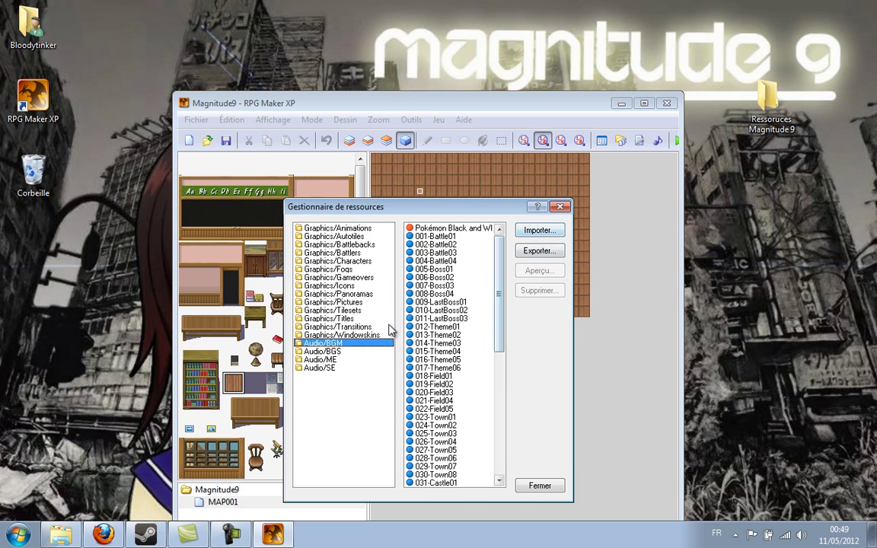
left_click(364, 319)
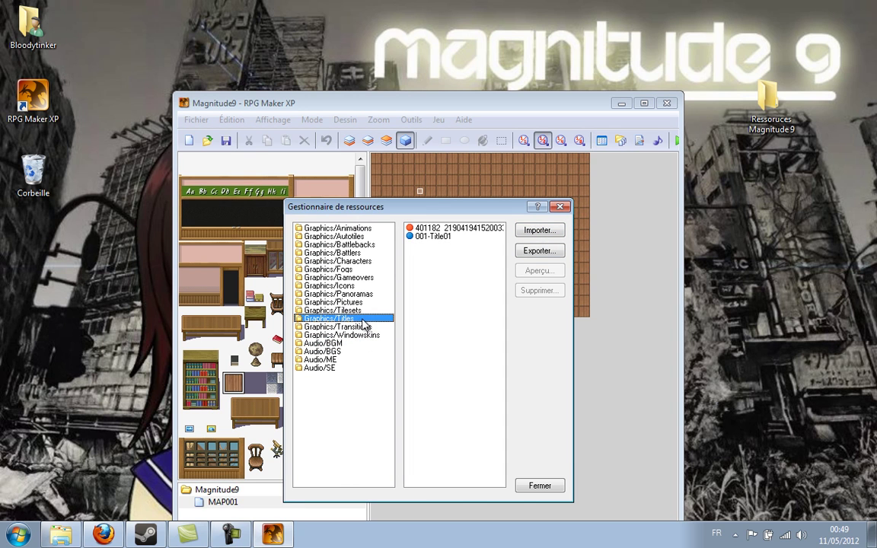
left_click(414, 238)
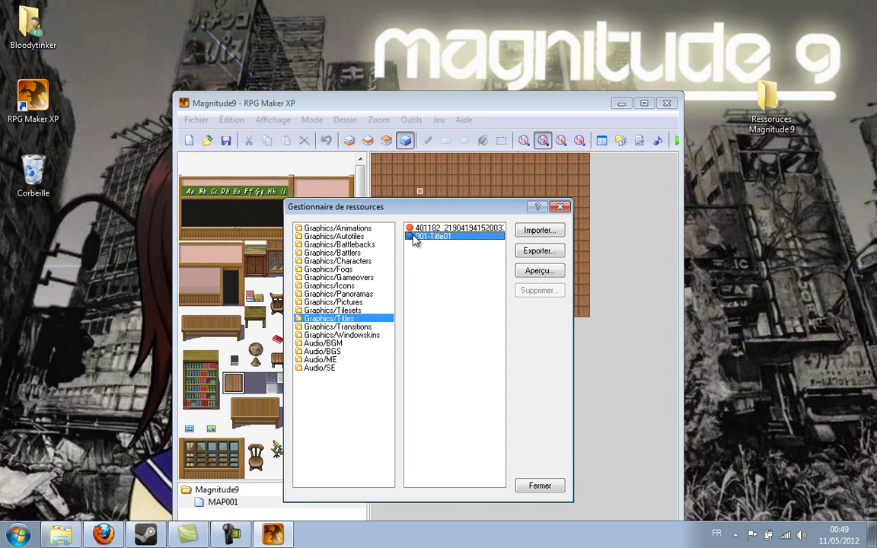
left_click(539, 251)
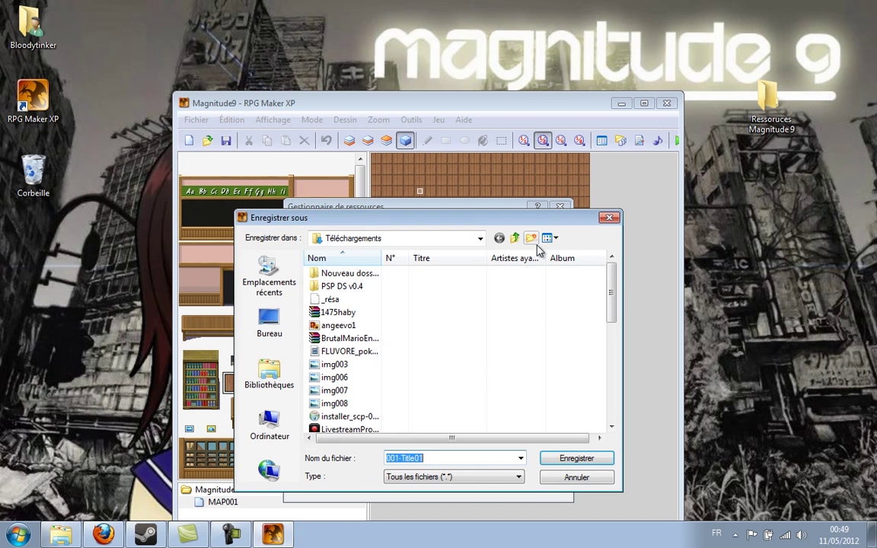
left_click(294, 322)
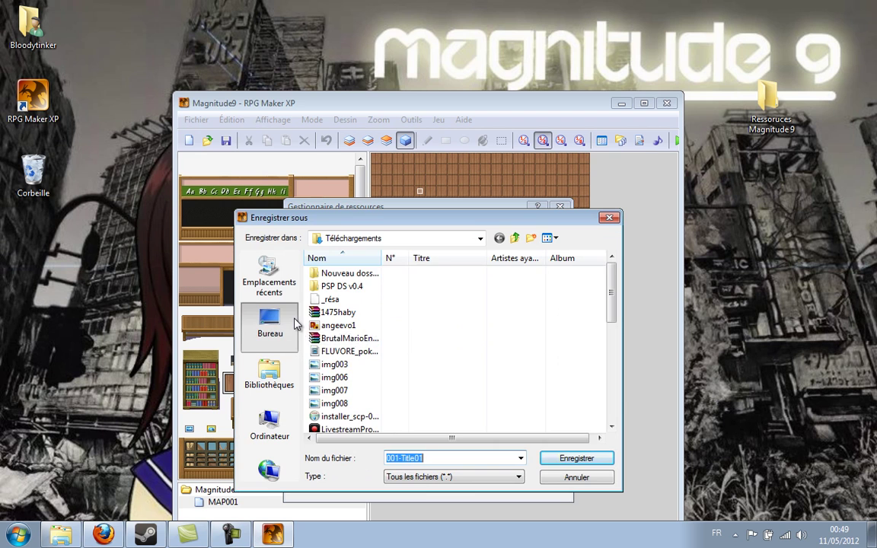
left_click(578, 457)
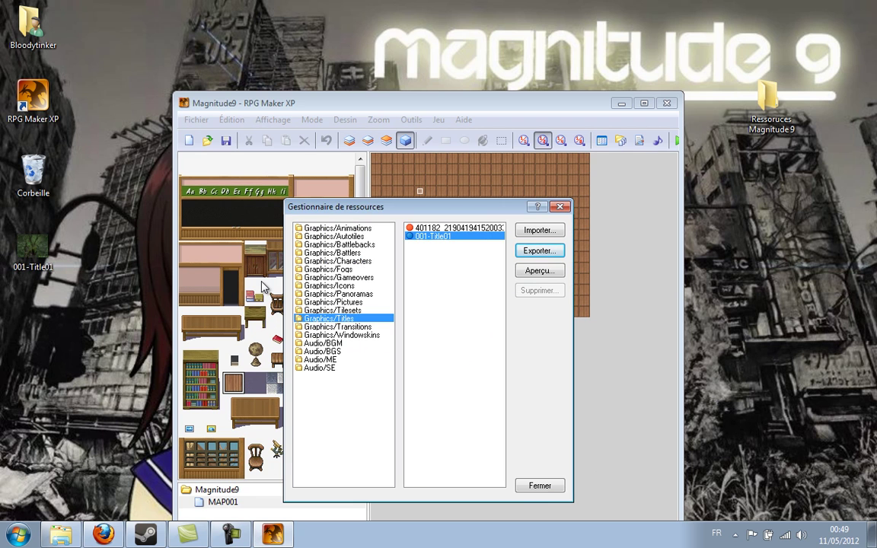
left_click(74, 275)
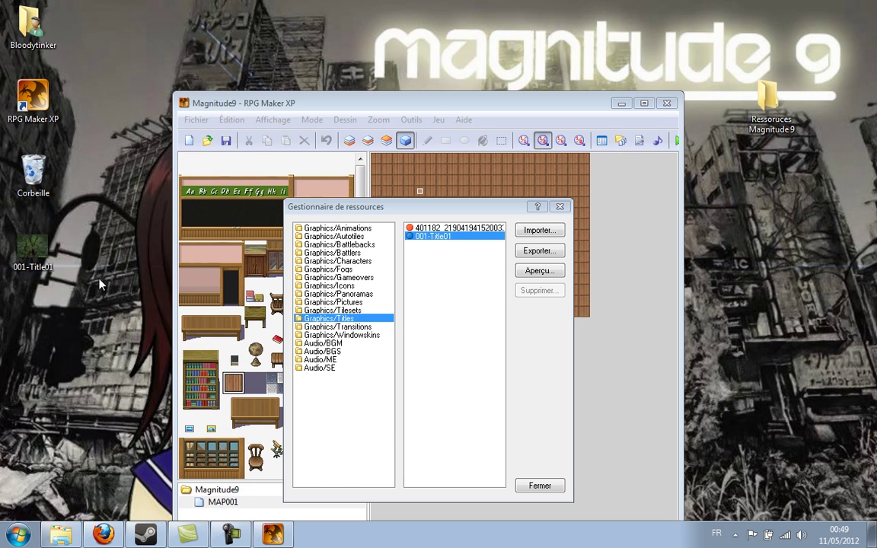
left_click(47, 266)
right_click(47, 266)
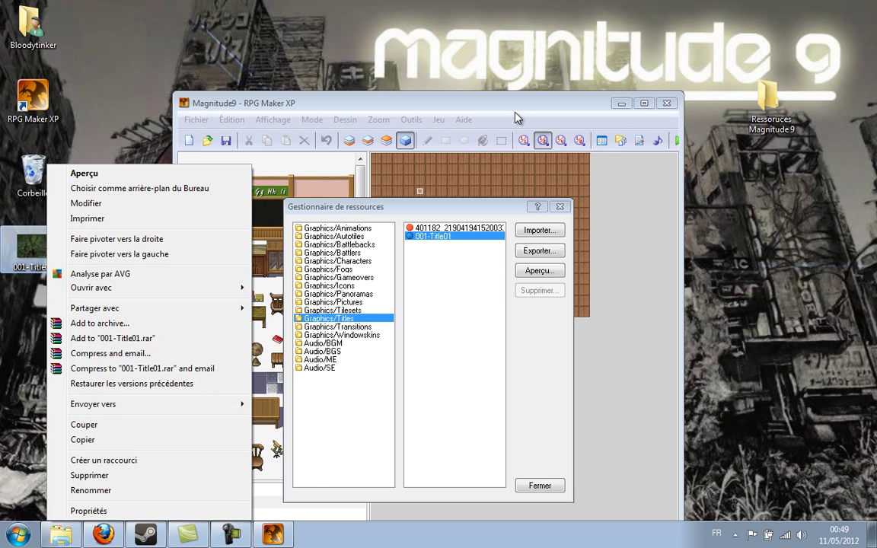
left_click(765, 103)
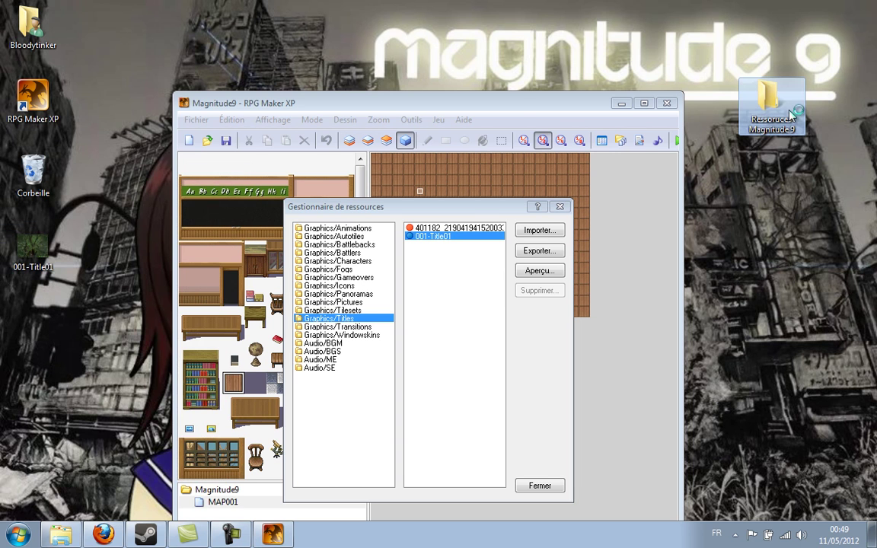
Step: Open the original title image from the Ressoruces Magnitude 9 folder in Paint
double_click(764, 103)
right_click(461, 164)
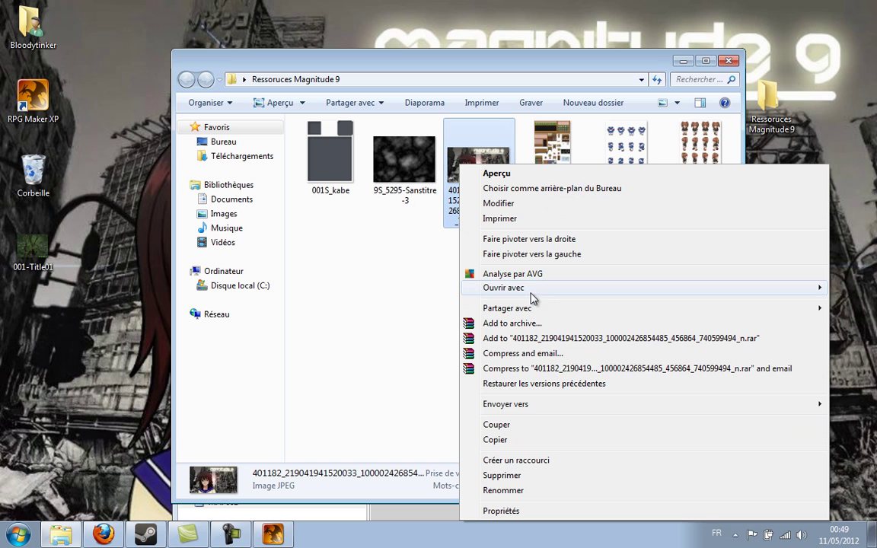
mouse_move(533, 290)
left_click(392, 306)
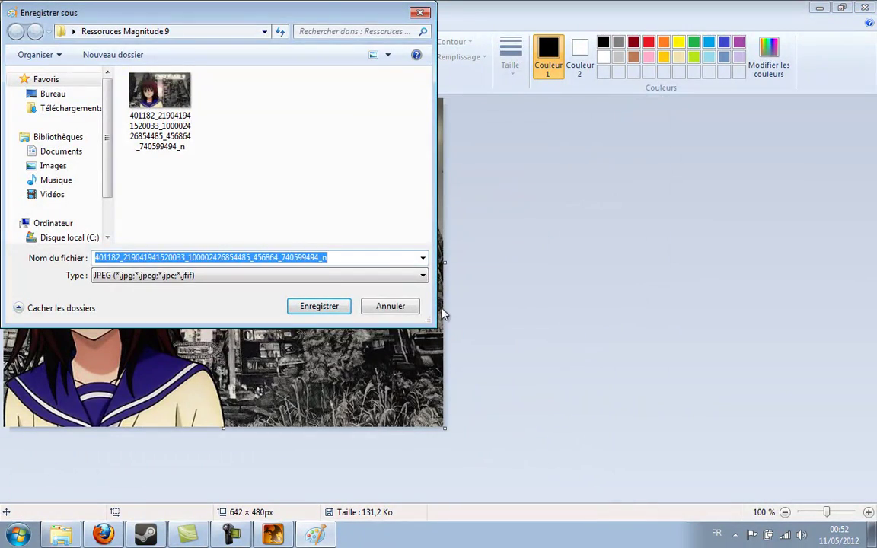
Step: Save the resized title image as a PNG named Ecran titre in Ressoruces Magnitude 9, and close Paint
type("Ecran titre")
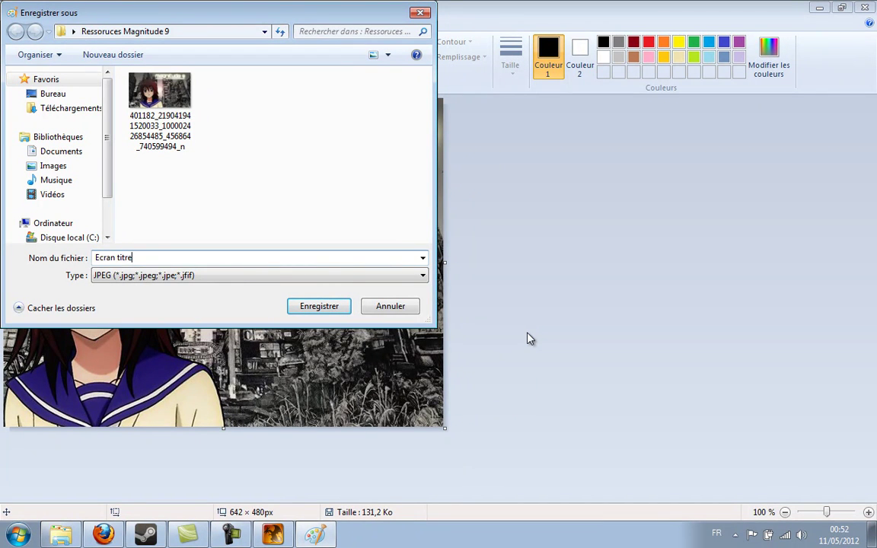
left_click(416, 275)
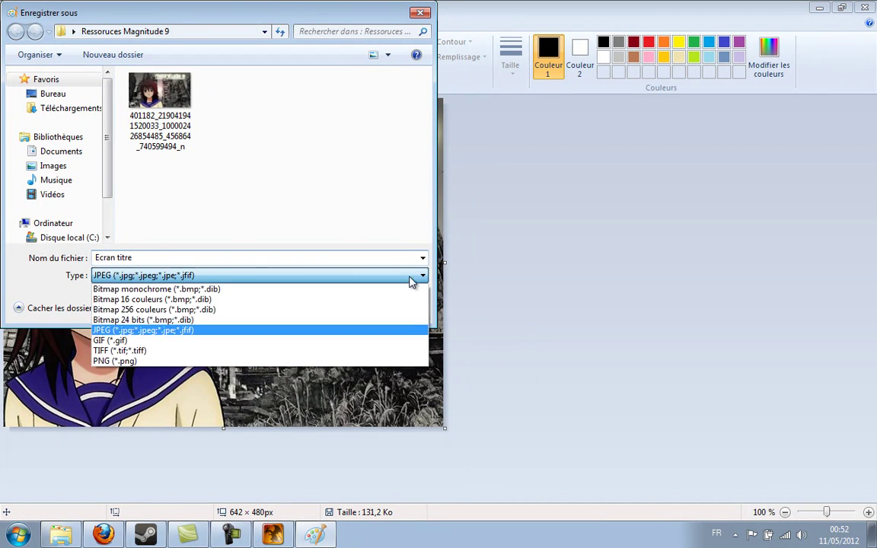
left_click(395, 363)
left_click(334, 308)
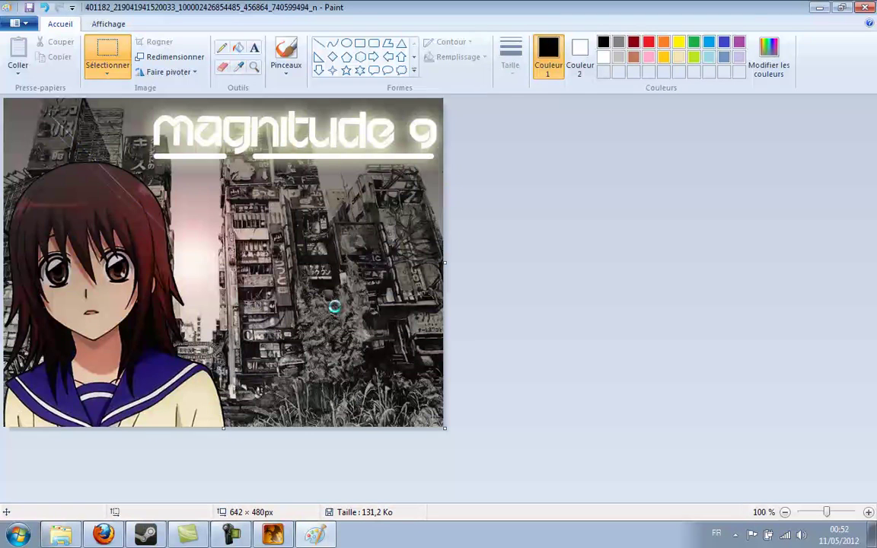
left_click(867, 7)
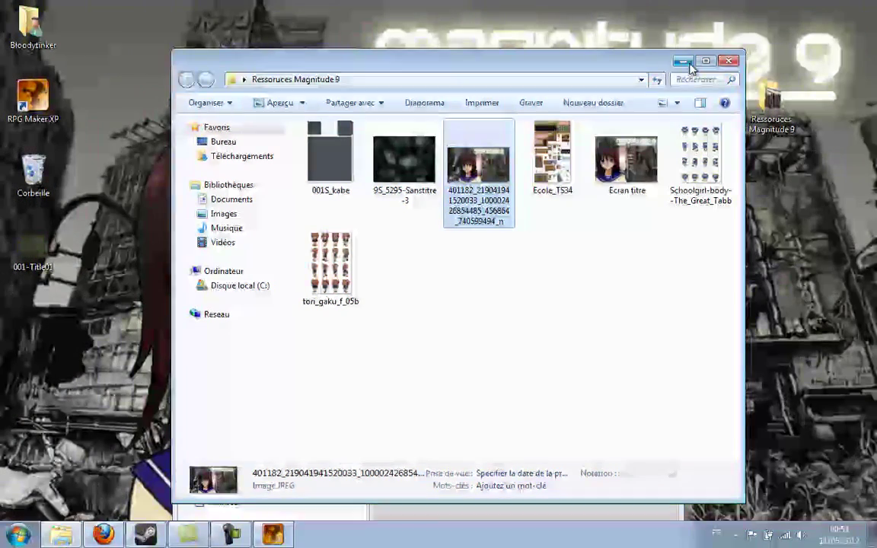
Step: Delete the 001S_kabe image from the Ressoruces Magnitude 9 folder and close the folder window
left_click(357, 184)
key("Delete")
key("Return")
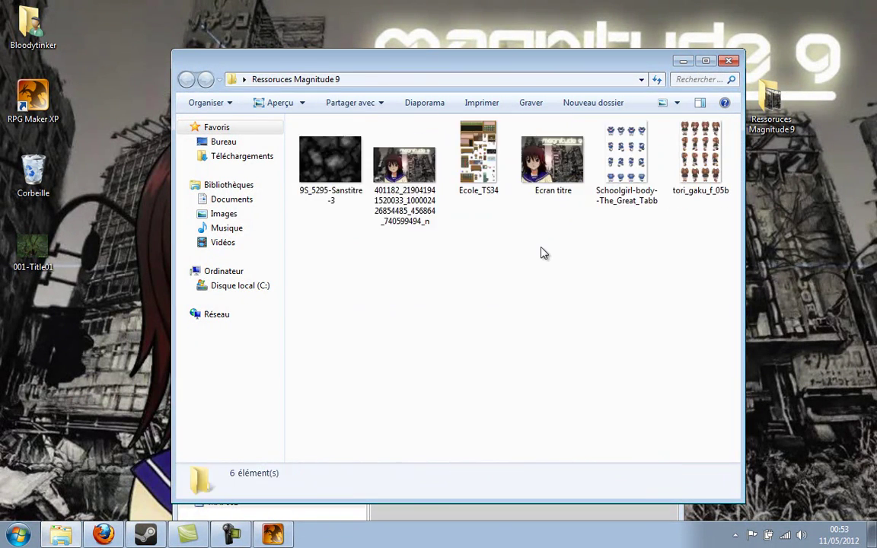
left_click(729, 62)
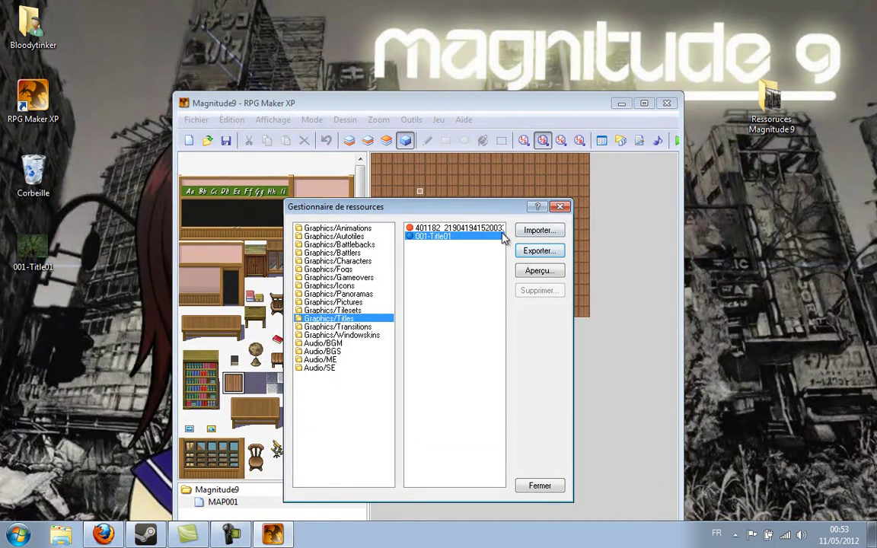
Step: Import Ecran titre.png from the Ressoruces Magnitude 9 folder into Graphics/Titles without setting any transparent colour
left_click(532, 231)
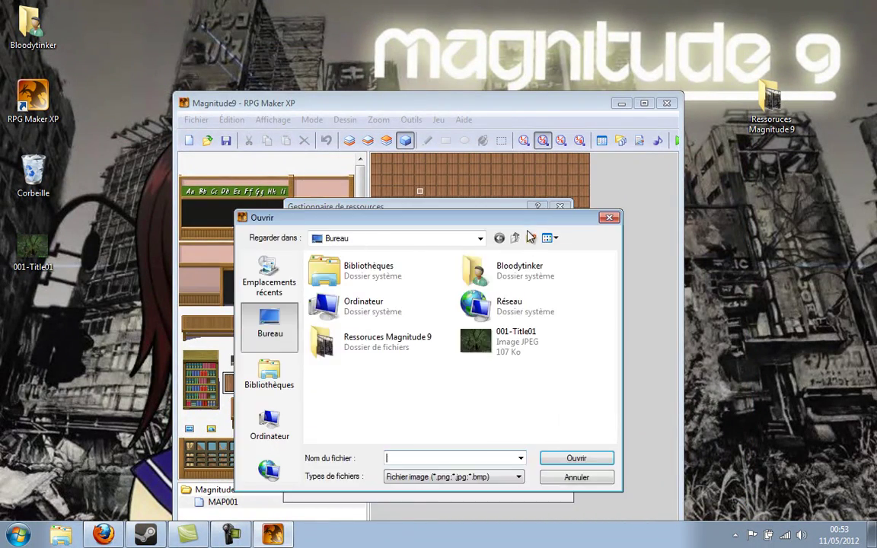
double_click(391, 354)
double_click(556, 297)
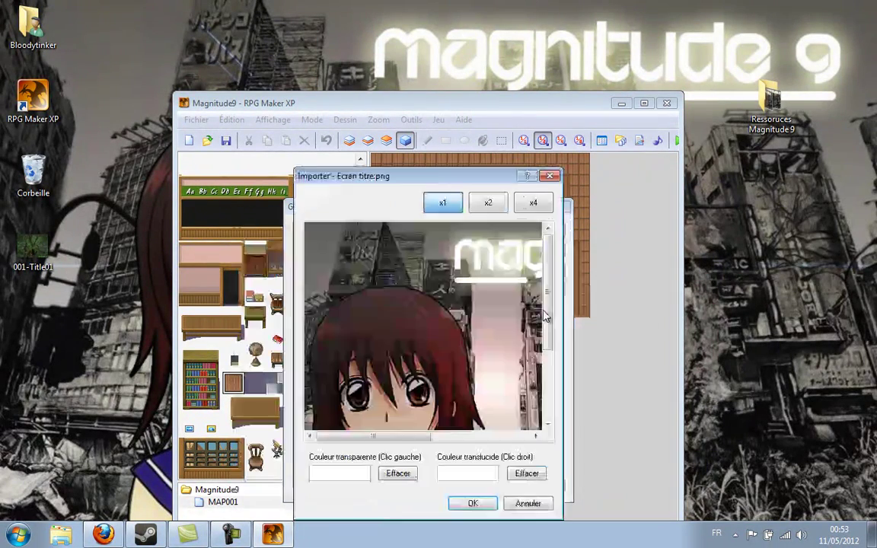
left_click(487, 503)
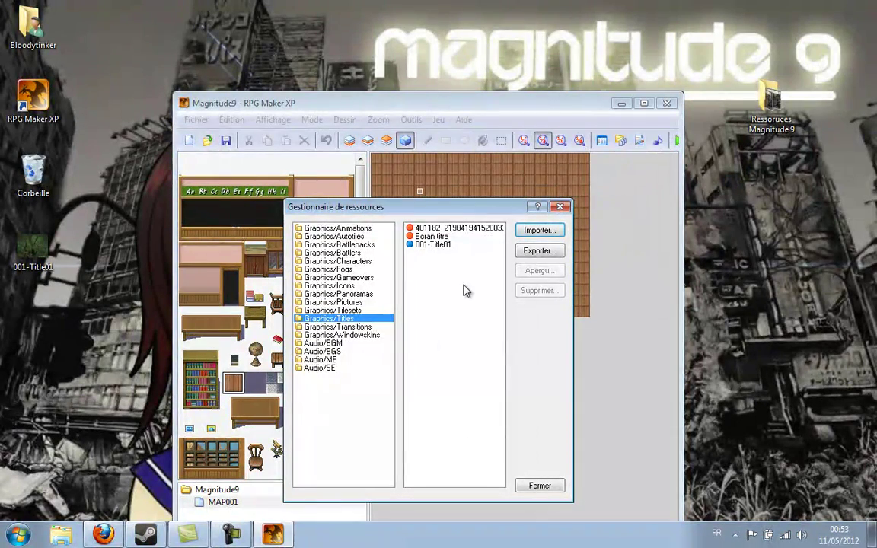
Step: Delete the old title image starting with 401182 from Graphics/Titles
left_click(441, 229)
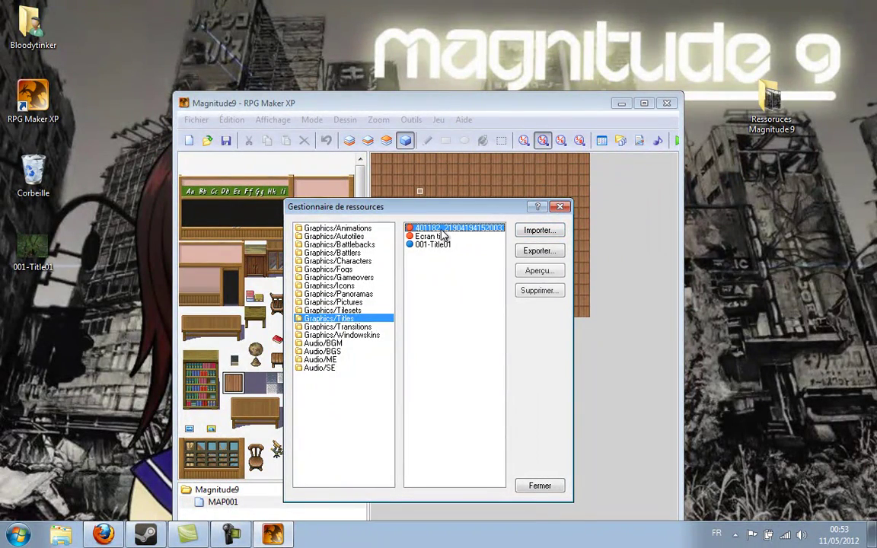
left_click(519, 290)
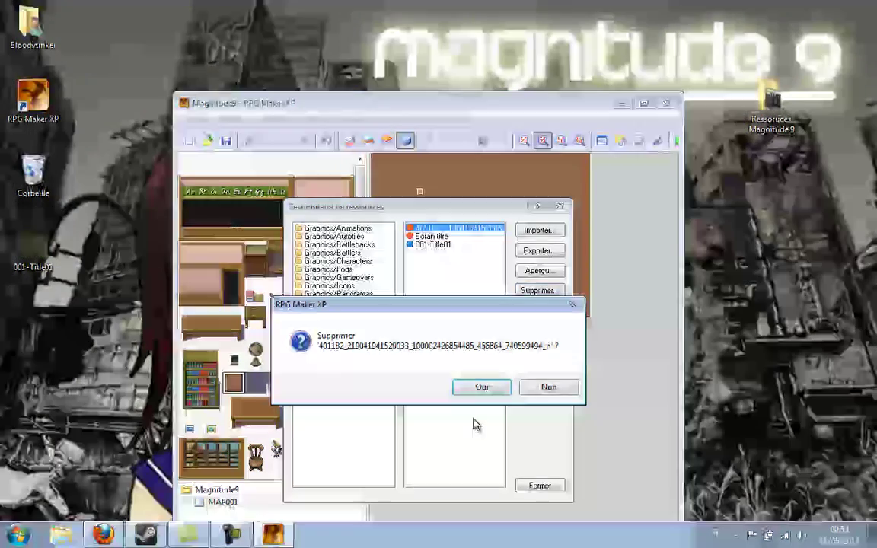
left_click(478, 390)
Step: Delete 001S_kabe from Graphics/Windowskins and close the resource manager
left_click(387, 336)
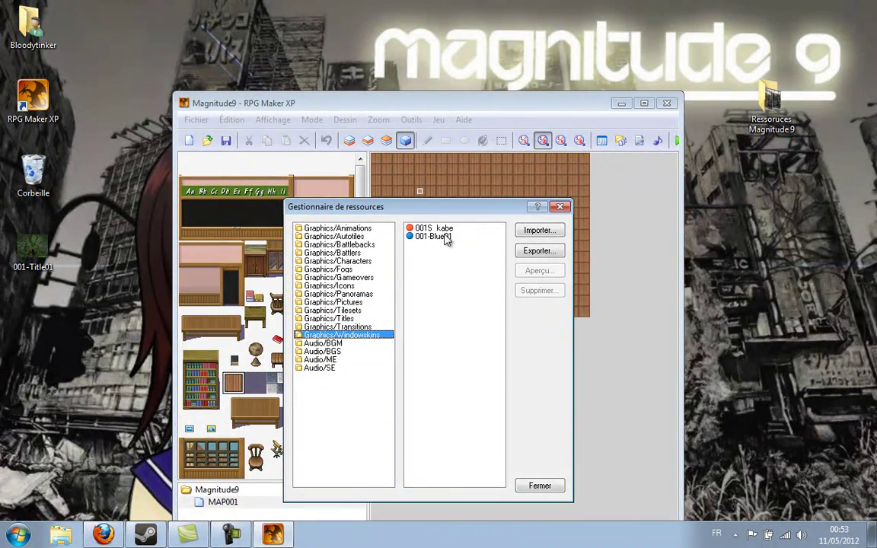
left_click(455, 229)
left_click(539, 290)
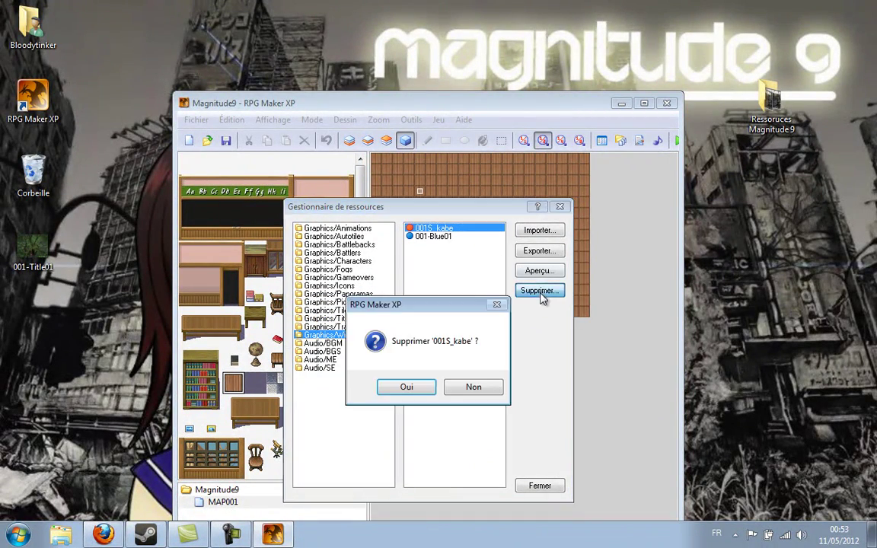
left_click(415, 386)
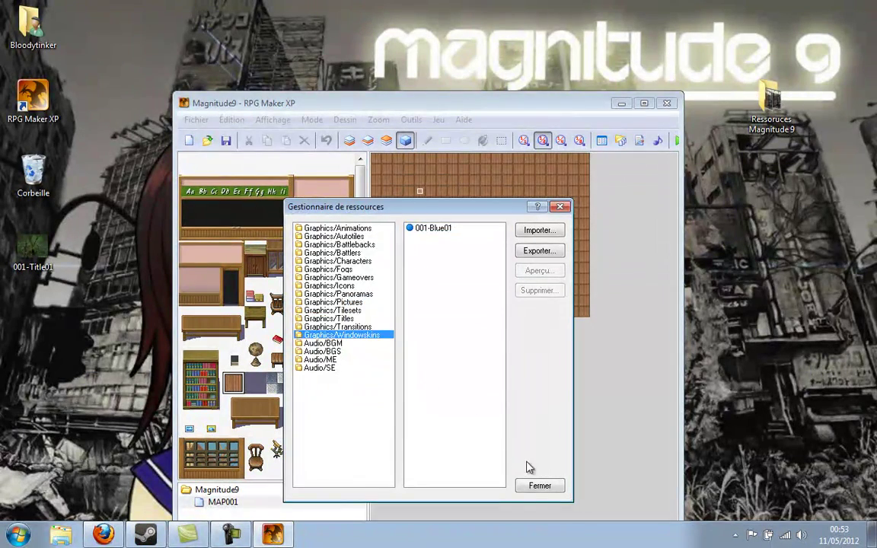
left_click(537, 486)
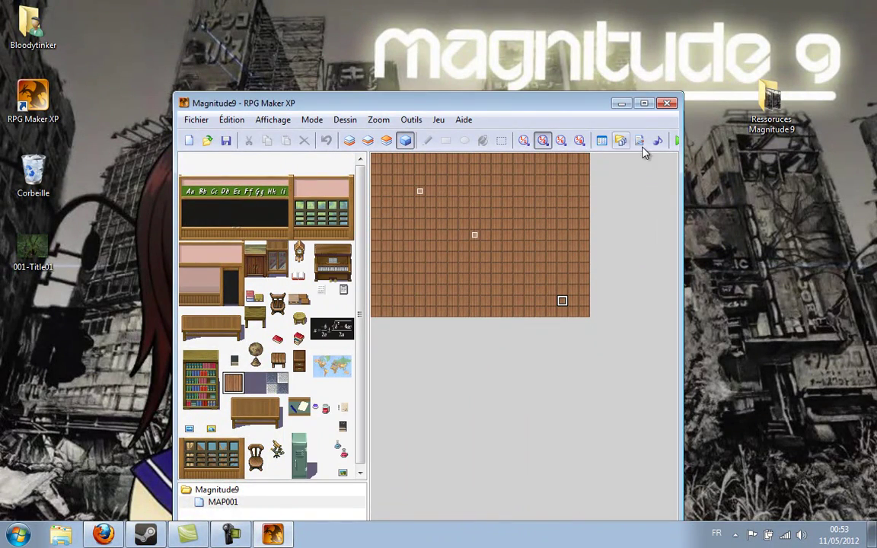
Step: Maximize the editor and, in the database's system settings, set the title screen image (Écran titre) to Ecran titre
left_click(644, 103)
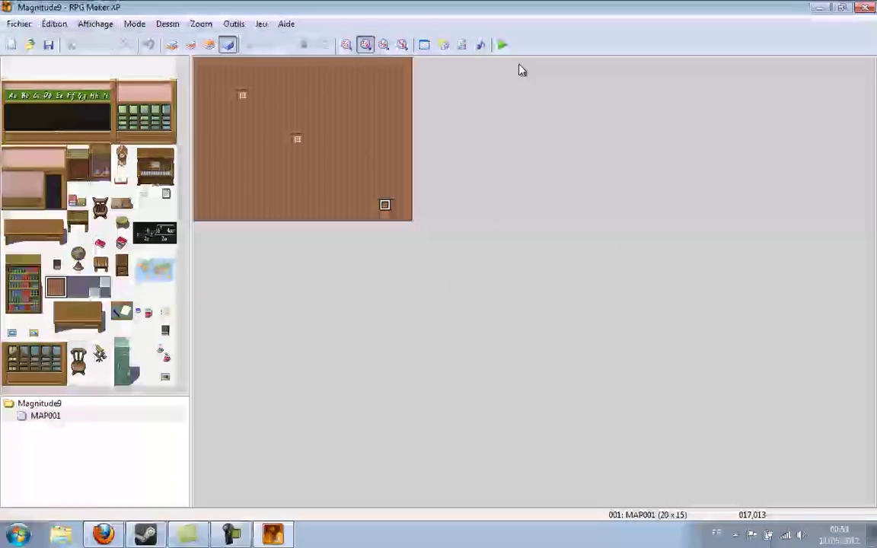
left_click(424, 44)
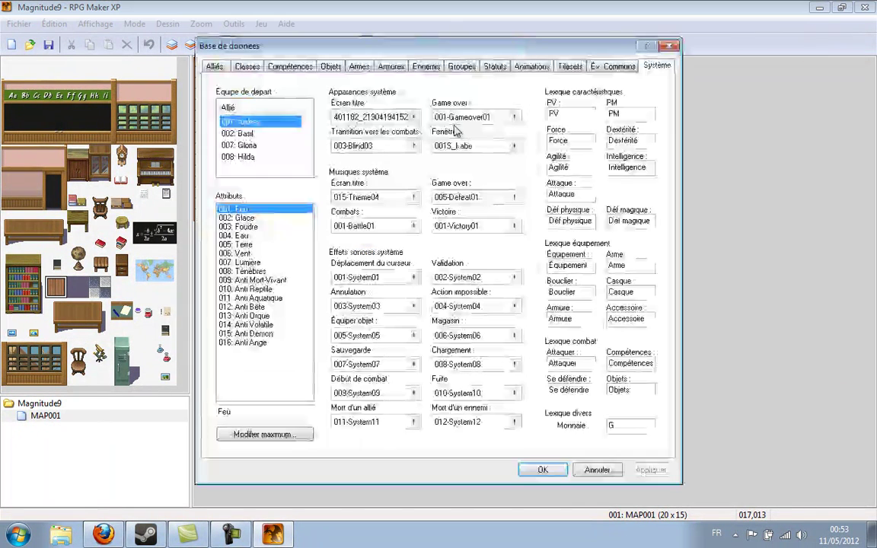
double_click(405, 118)
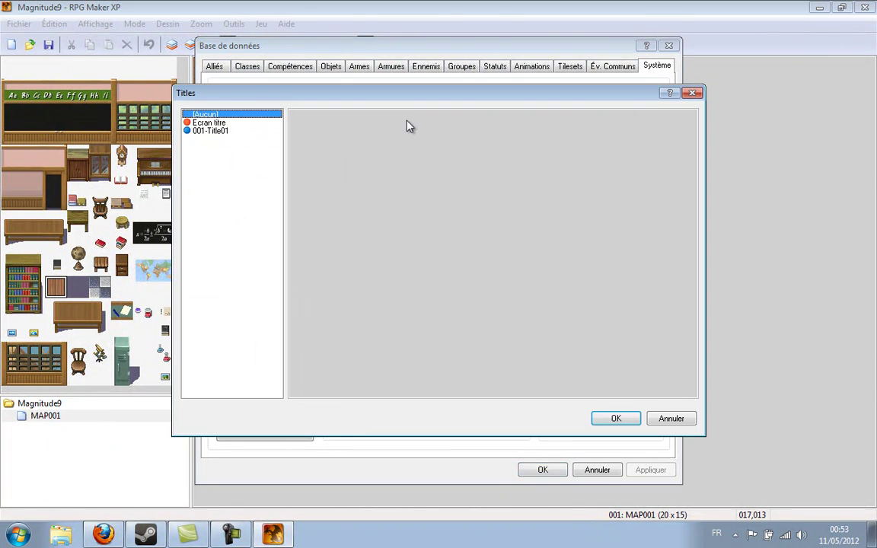
left_click(217, 123)
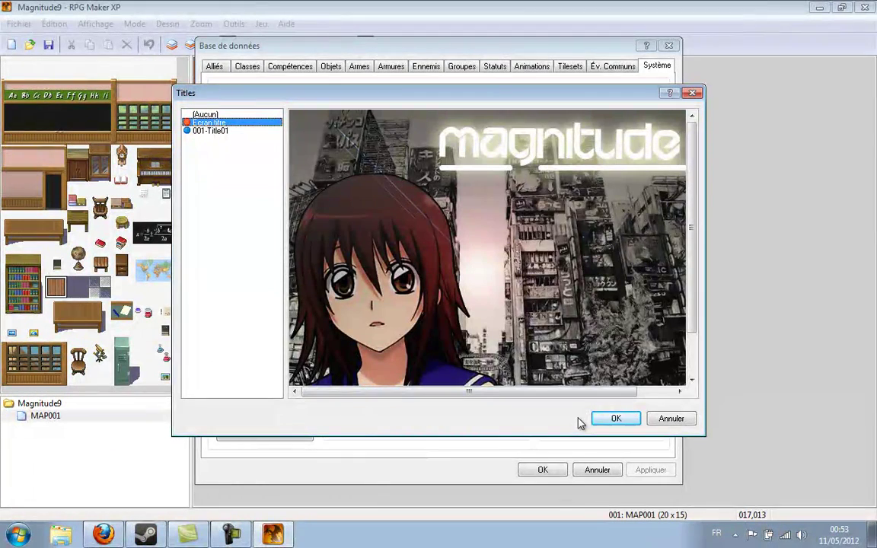
left_click(600, 419)
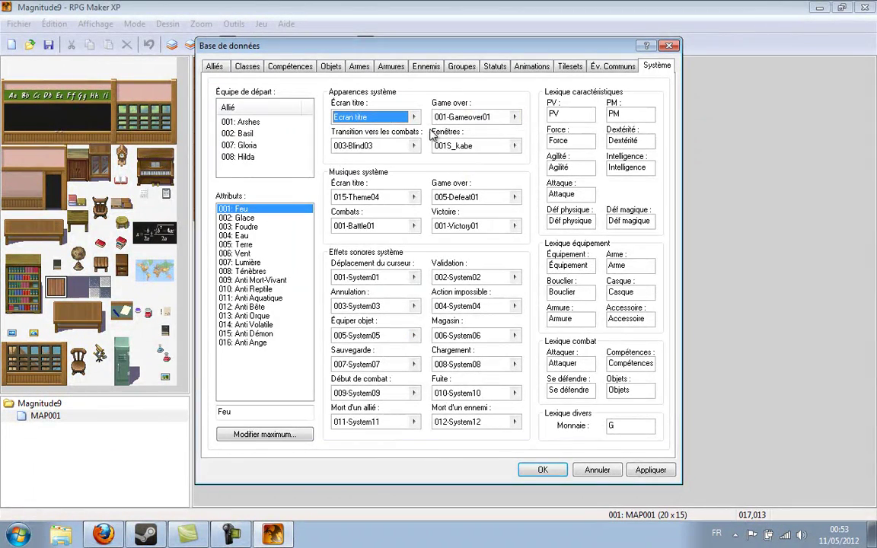
Step: Set the system windowskin (Fenêtres) to 001-Blue01, apply the changes and close the database
left_click(514, 145)
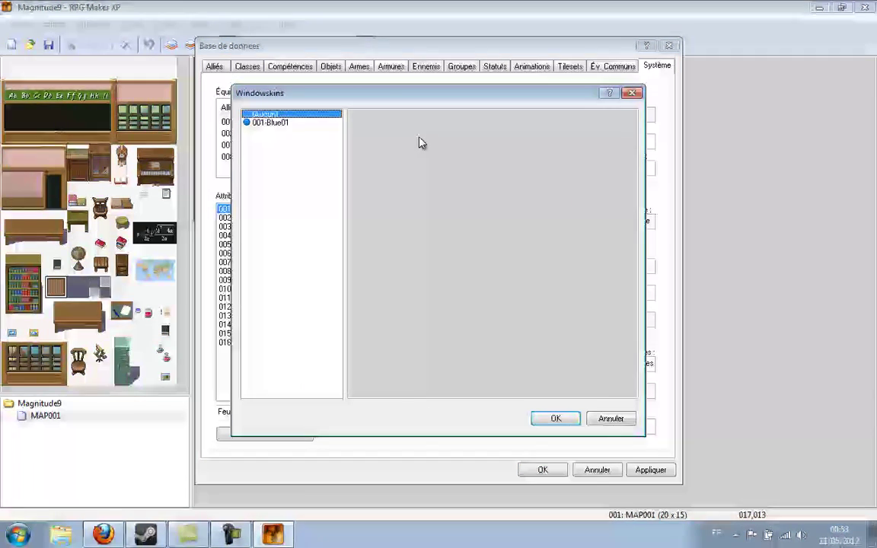
left_click(306, 122)
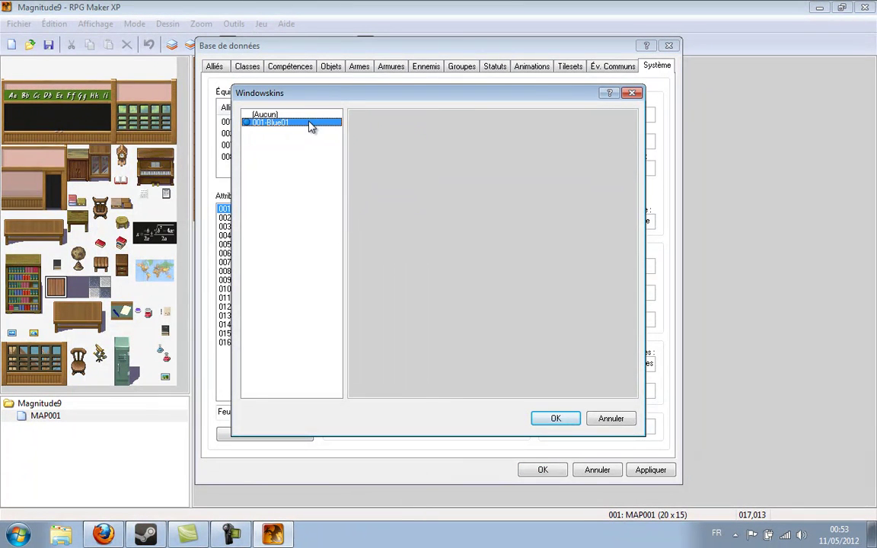
left_click(553, 419)
left_click(651, 470)
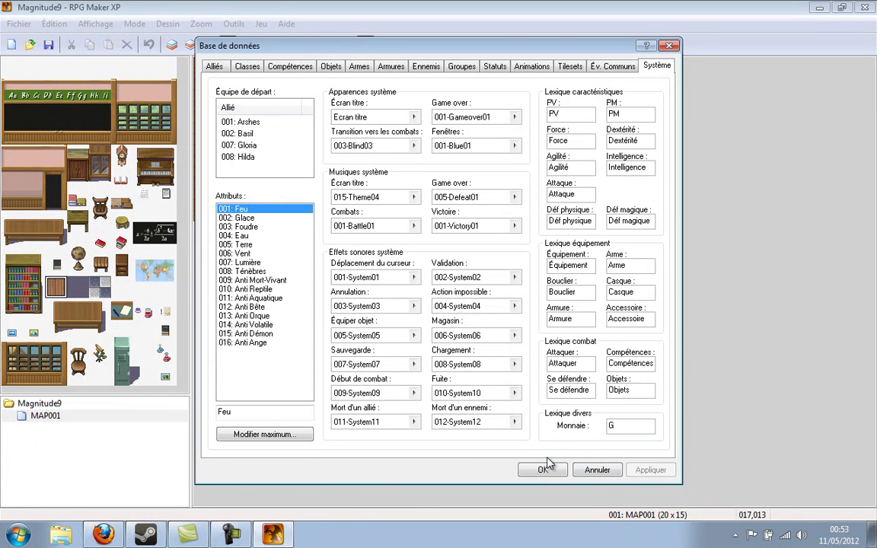
left_click(545, 470)
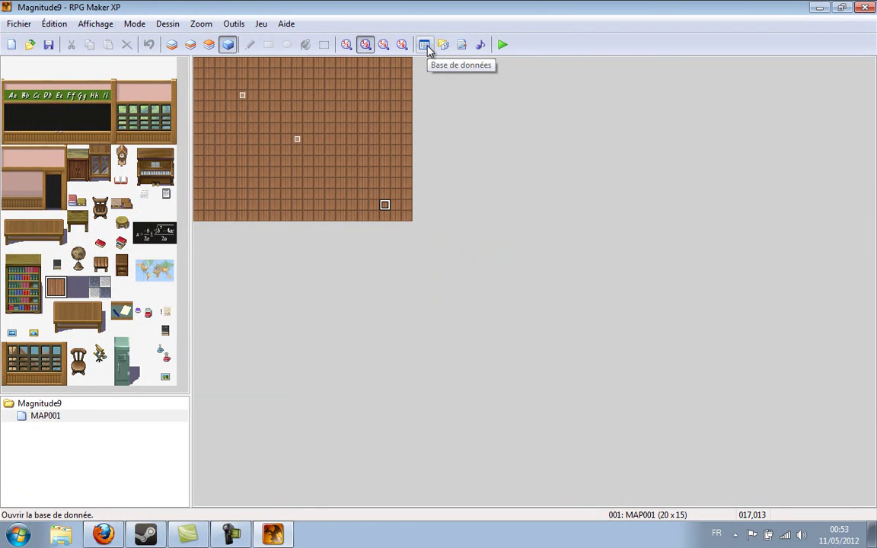
Step: Save the project, launch a playtest and start a new game (Nouvelle Partie) from the title screen
left_click(503, 47)
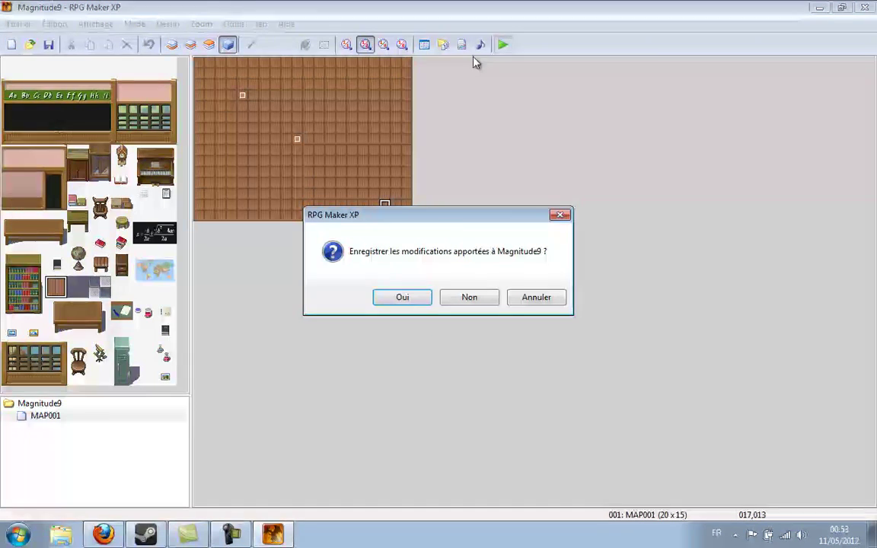
left_click(401, 297)
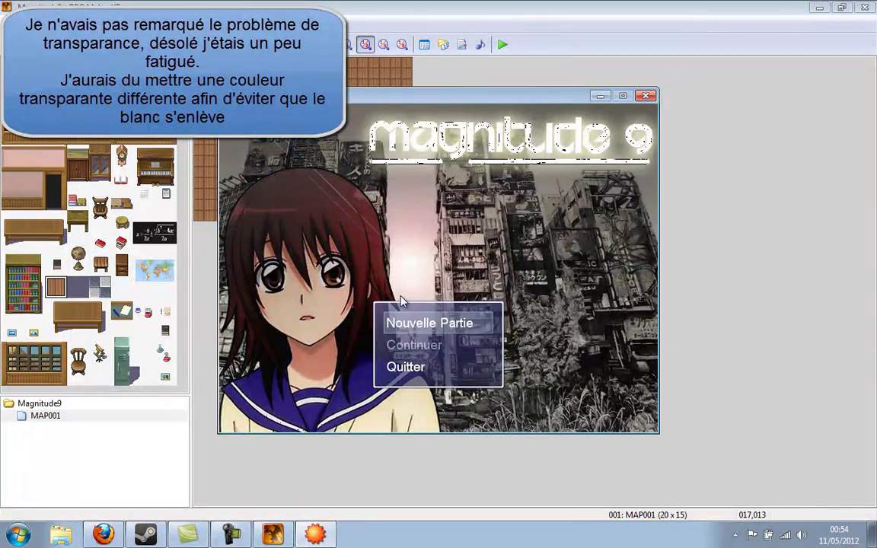
key("Return")
Step: Walk the player character around the brown-haired schoolgirl event to test movement on the map, and close the playtest
key("Left")
key("Left")
key("Up")
key("Up")
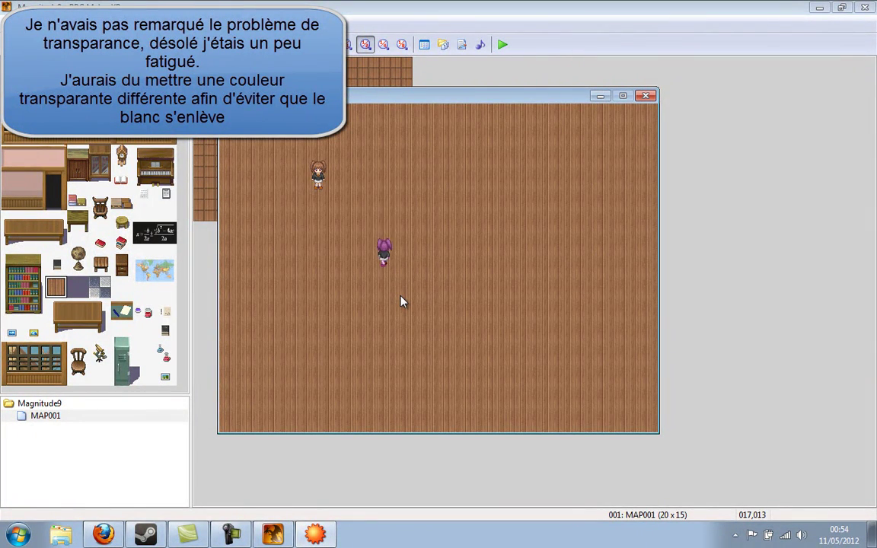
key("Left")
key("Left")
key("Left")
key("Up")
key("Up")
key("Up")
key("Right")
key("Left")
key("Down")
key("Down")
key("Down")
key("Right")
key("Right")
key("Right")
key("Up")
key("Up")
key("Up")
key("Left")
key("Down")
key("Up")
key("Up")
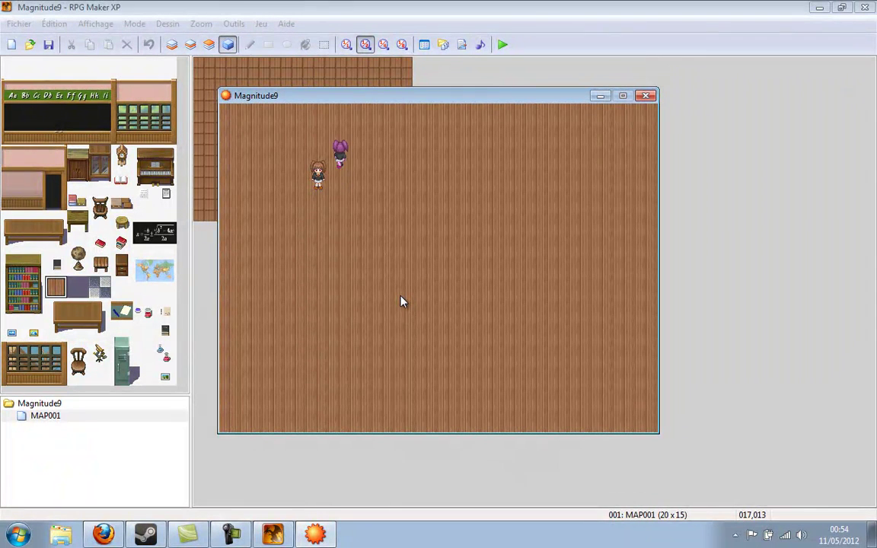
key("Right")
key("Down")
key("Left")
key("Down")
key("Down")
key("Left")
key("Left")
key("Right")
key("Up")
key("Left")
key("Right")
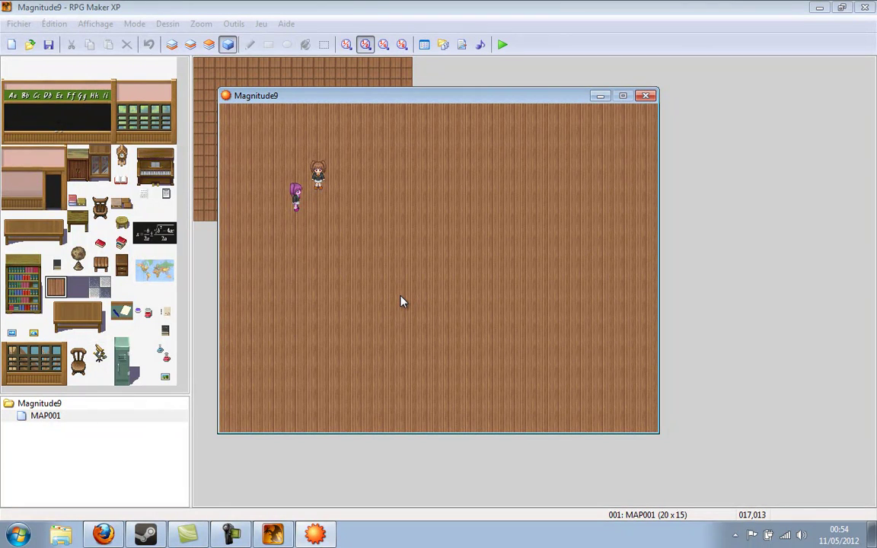
key("Down")
key("Left")
key("Left")
key("Right")
key("Right")
key("Right")
key("Right")
key("Right")
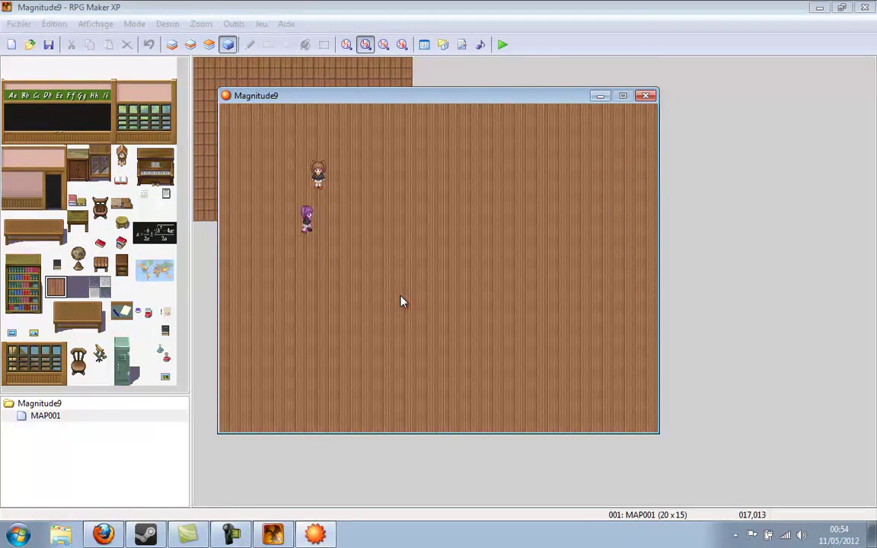
key("Left")
key("Down")
key("Down")
key("Left")
key("Left")
key("Up")
key("Up")
key("Up")
key("Right")
key("Down")
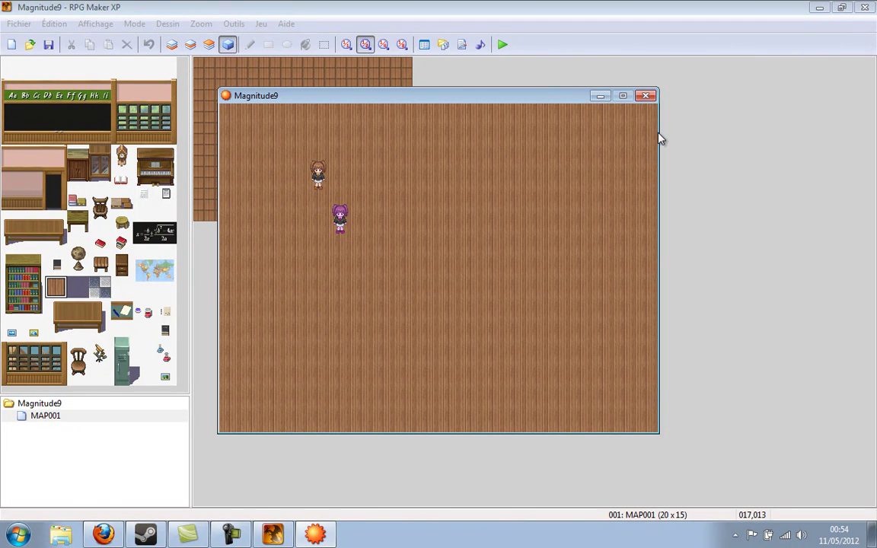
left_click(647, 96)
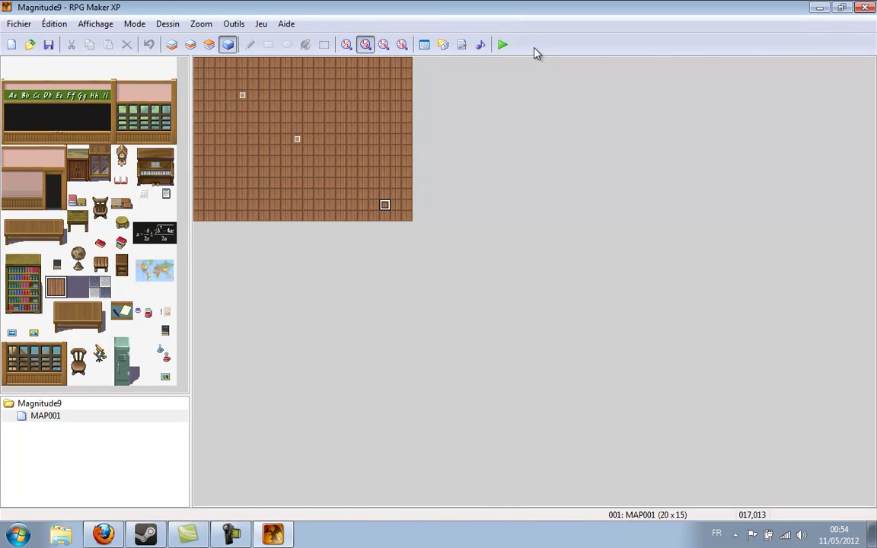
Step: Import 9S_5295-Sanstitre-3.png into Graphics/Fogs without setting transparent or translucent colours, and close the resource manager
left_click(443, 44)
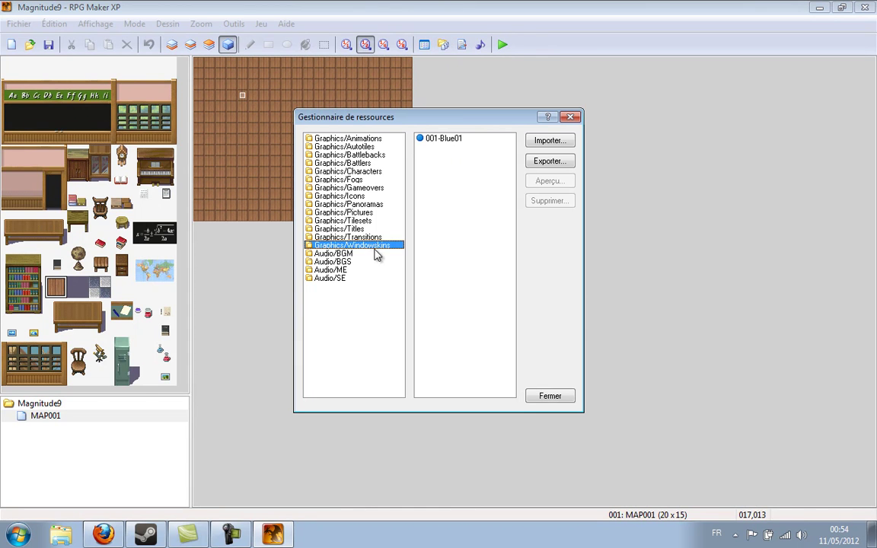
left_click(335, 237)
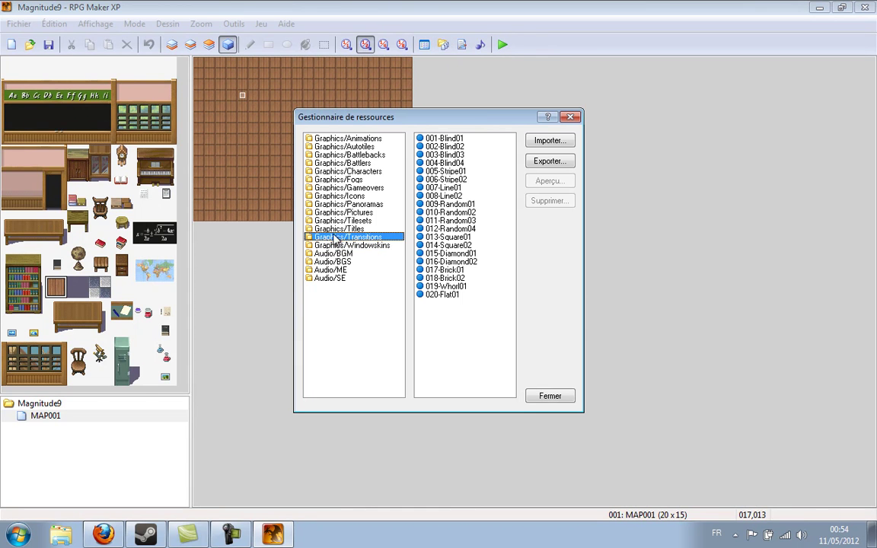
left_click(316, 179)
left_click(565, 140)
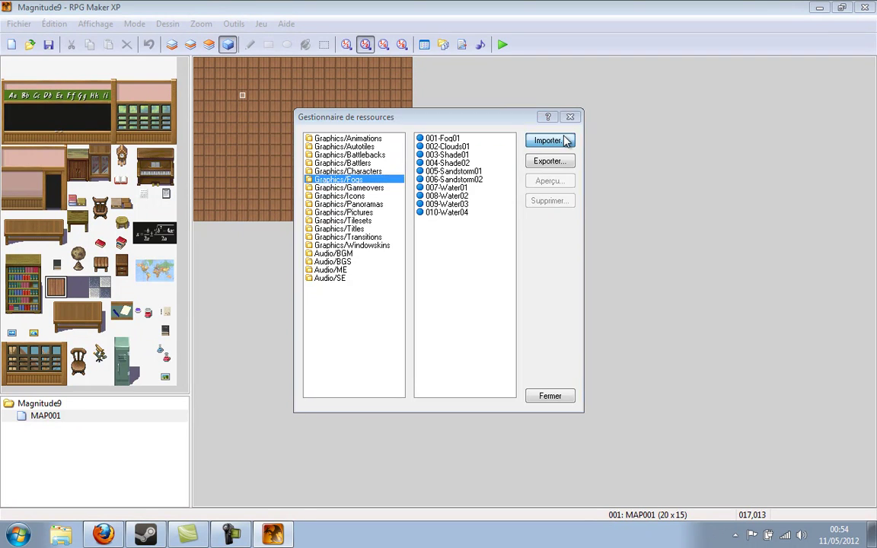
left_click(332, 229)
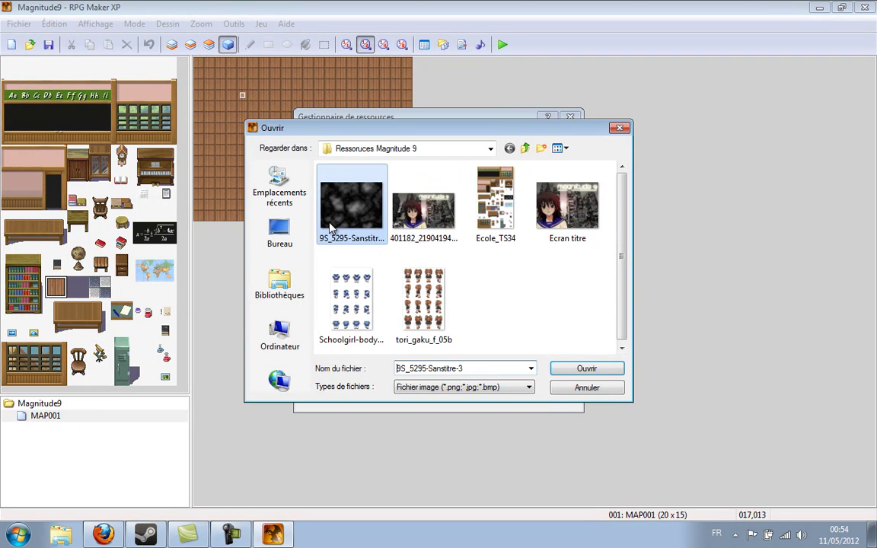
left_click(620, 373)
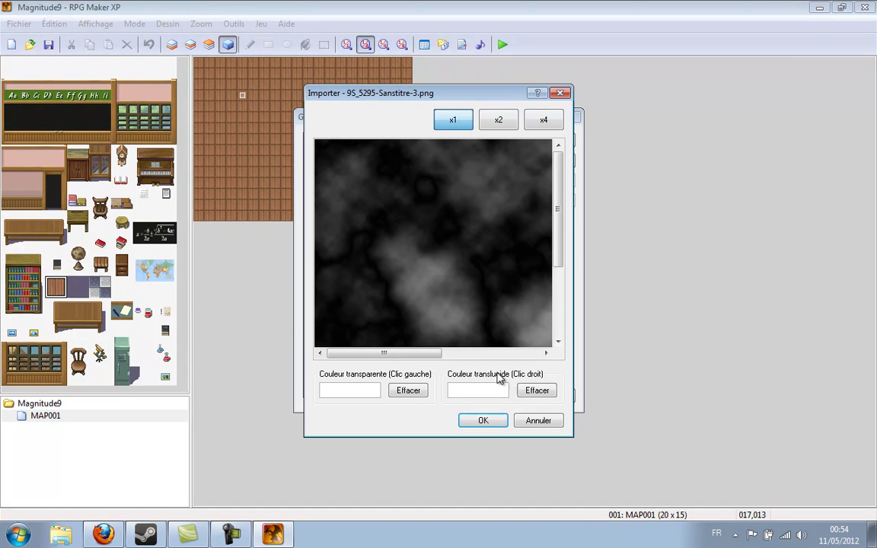
left_click(479, 423)
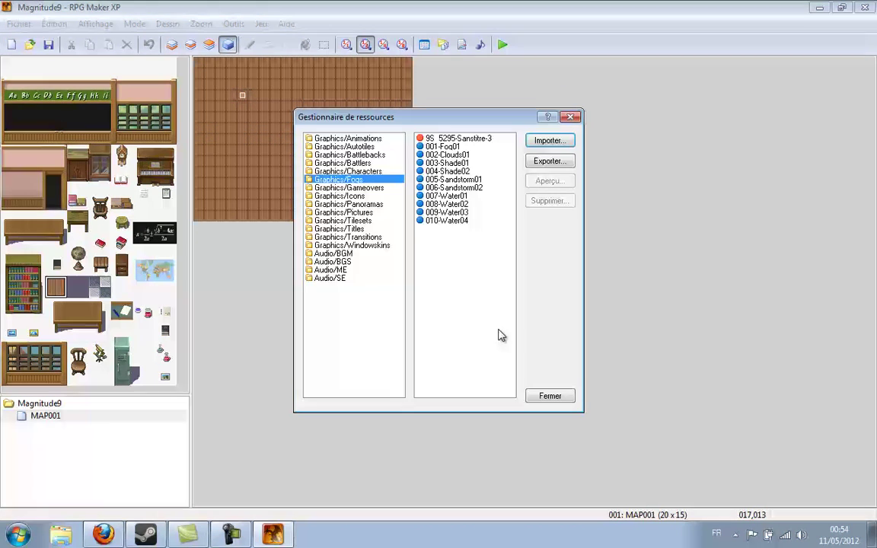
left_click(570, 118)
left_click(443, 45)
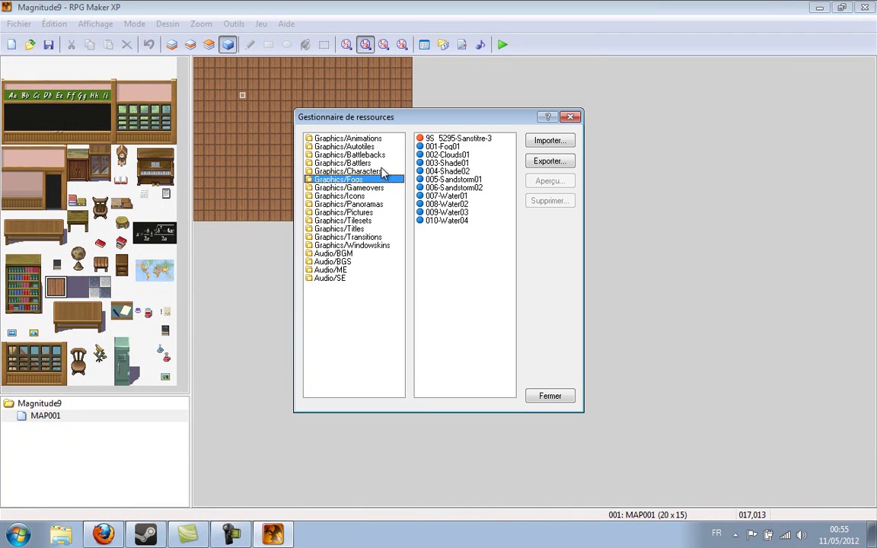
left_click(576, 120)
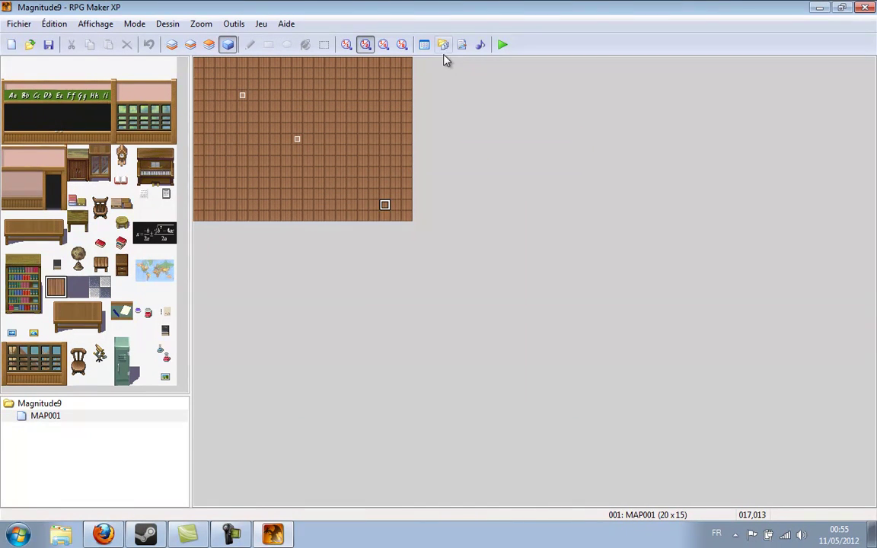
Step: Preview 9S_5295-Sanstitre-3 as the fog (Brouillard) of the Ecole tileset in the database, and close it without applying changes
left_click(424, 44)
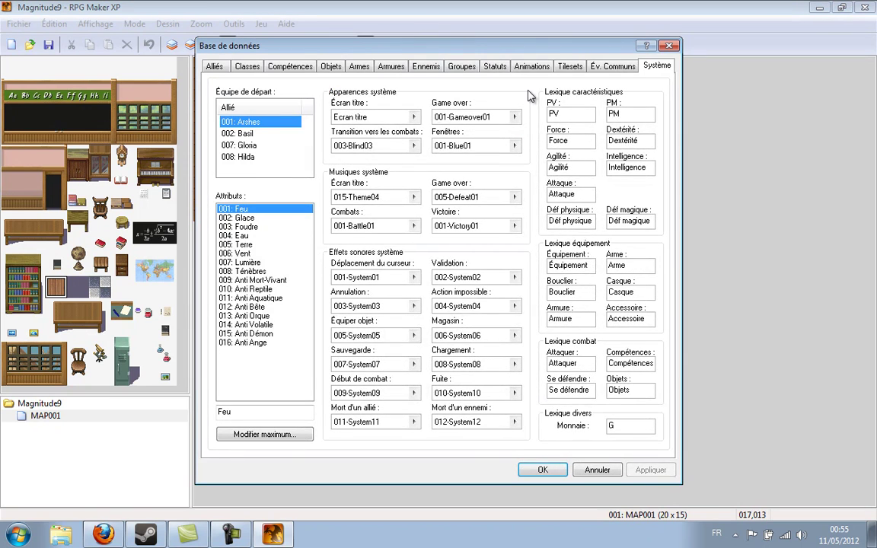
left_click(571, 66)
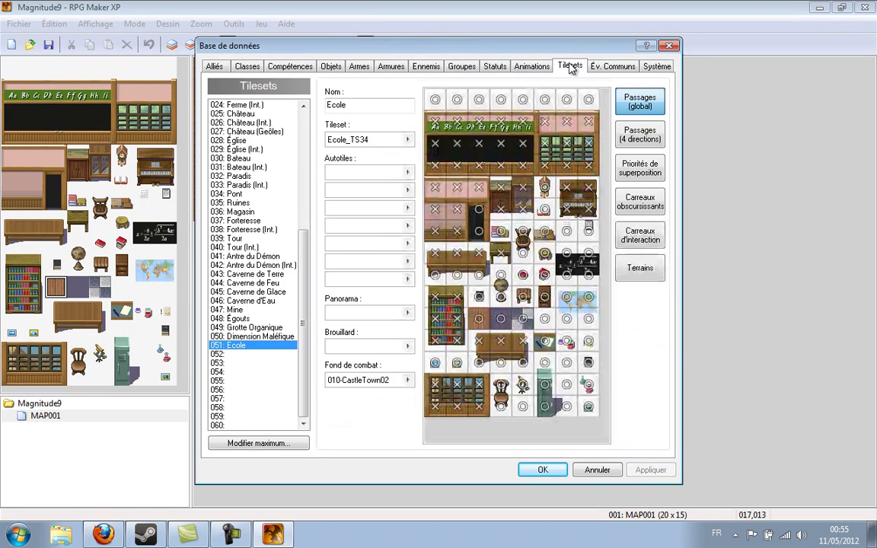
left_click(407, 346)
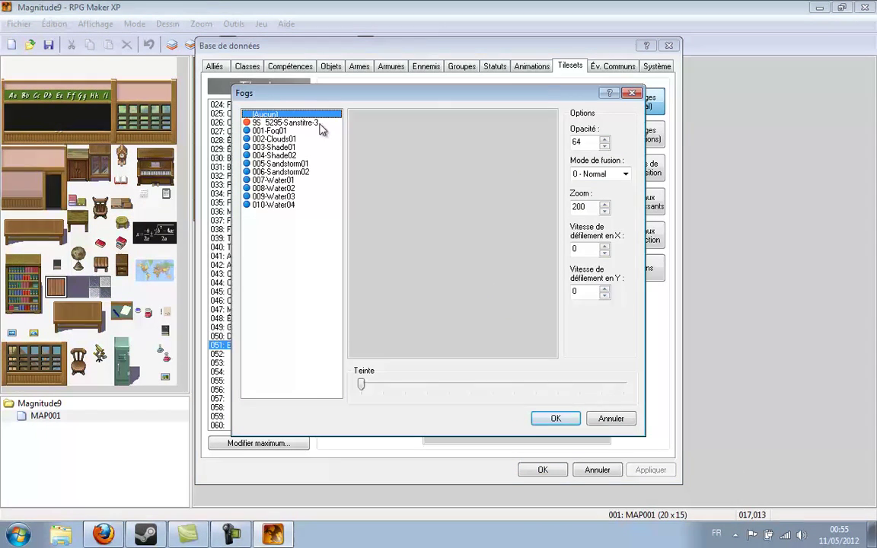
left_click(288, 123)
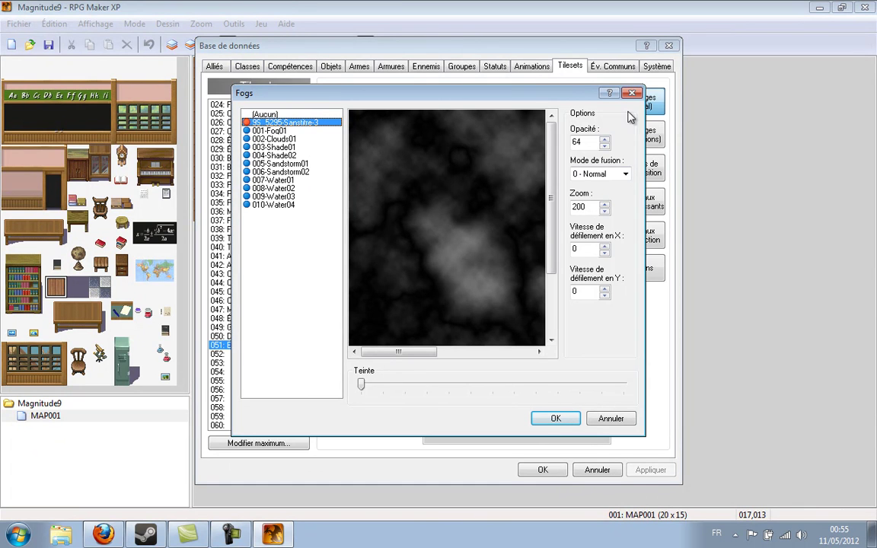
left_click(605, 418)
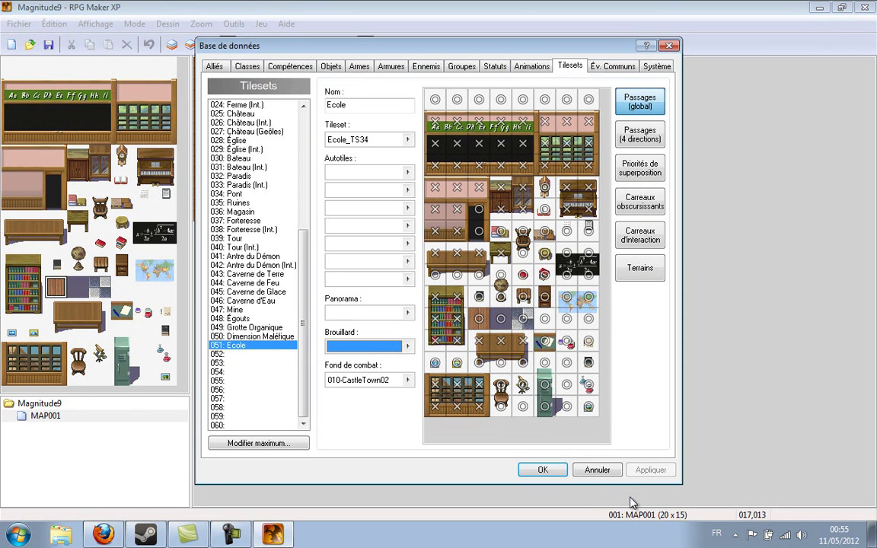
left_click(596, 469)
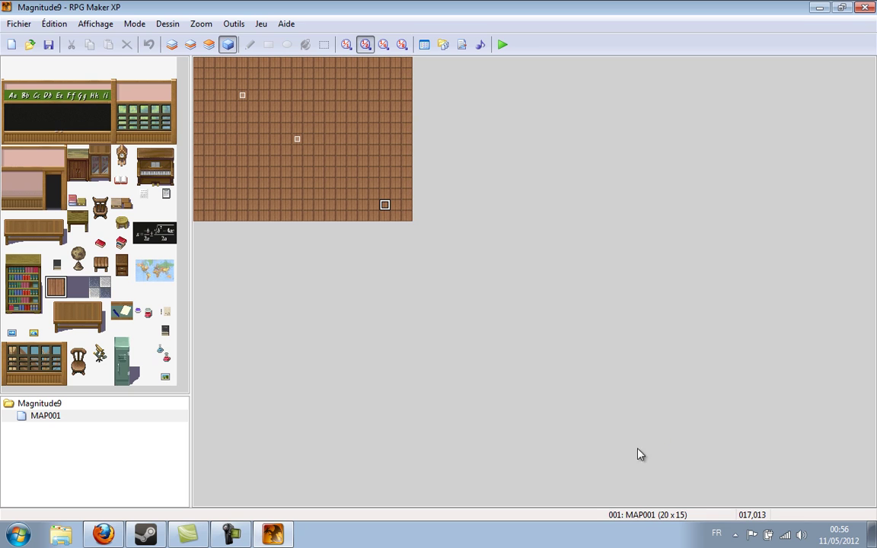
left_click(242, 537)
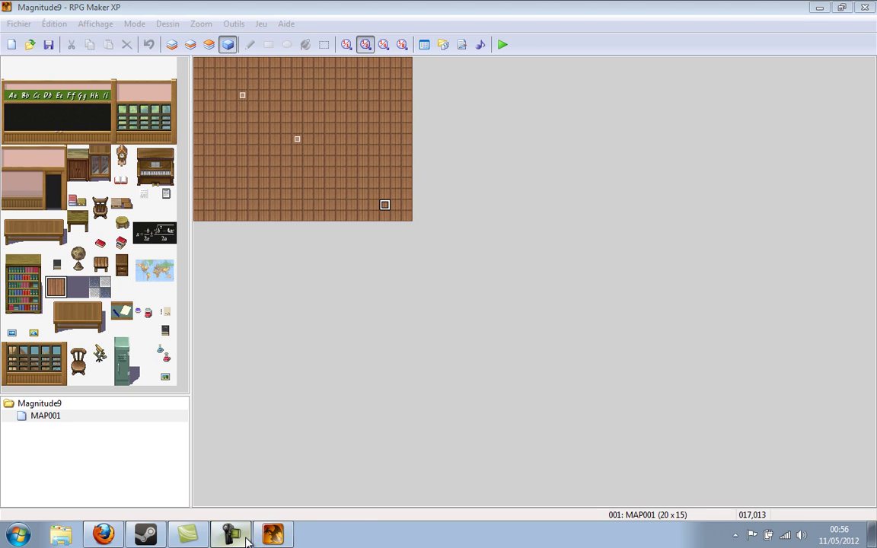